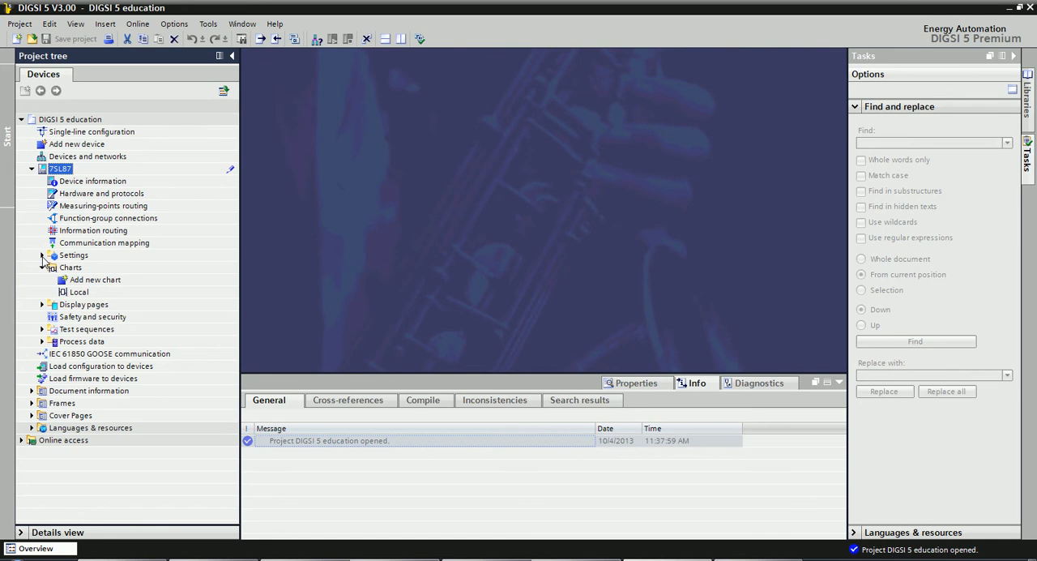
# In the 7SL87 device settings, set the number of settings groups to 4 and the active settings group to over binary input.
pyautogui.click(42, 255)
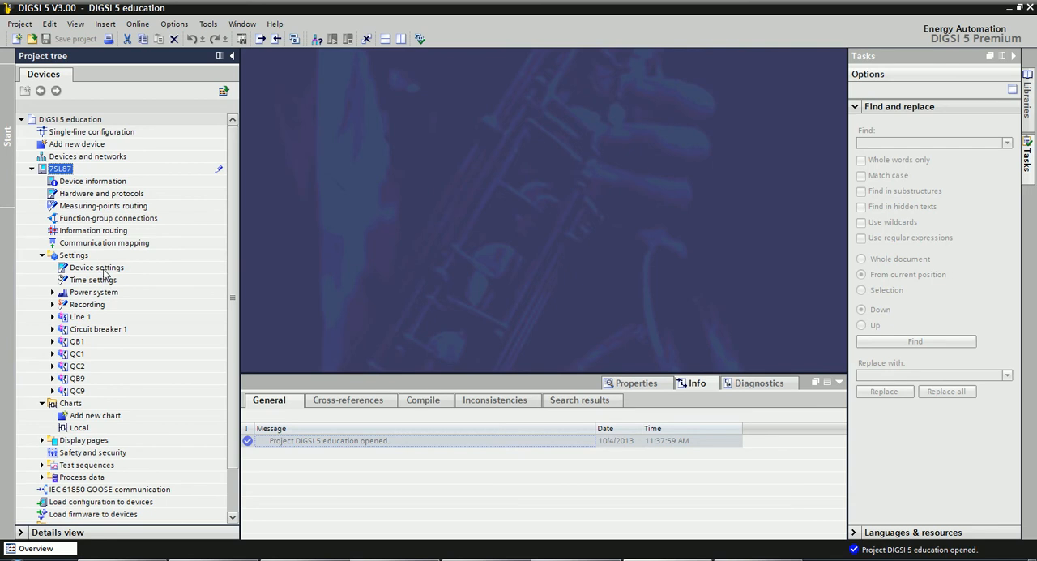
pyautogui.click(103, 269)
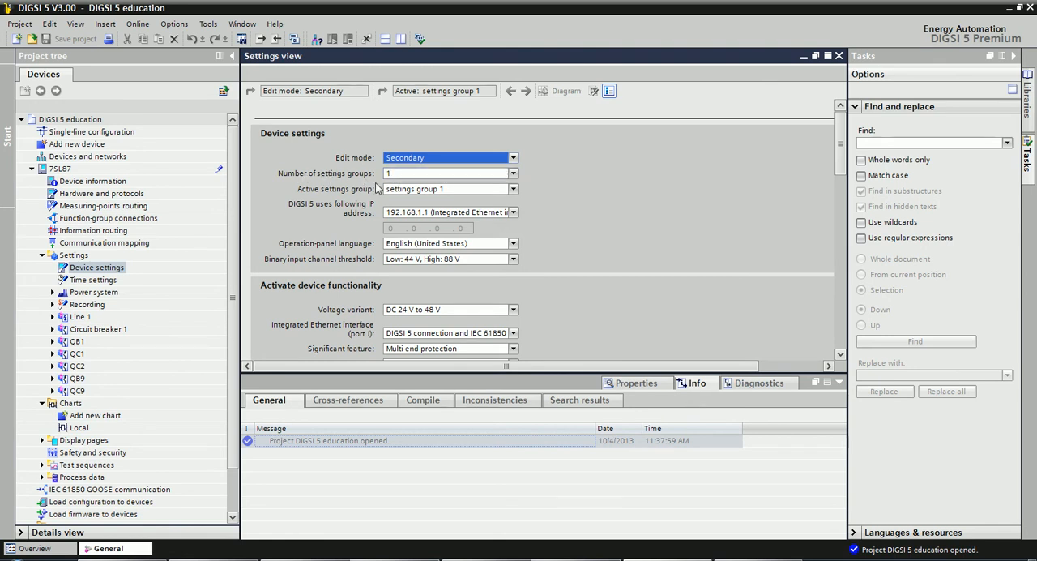
pyautogui.click(424, 176)
pyautogui.click(425, 176)
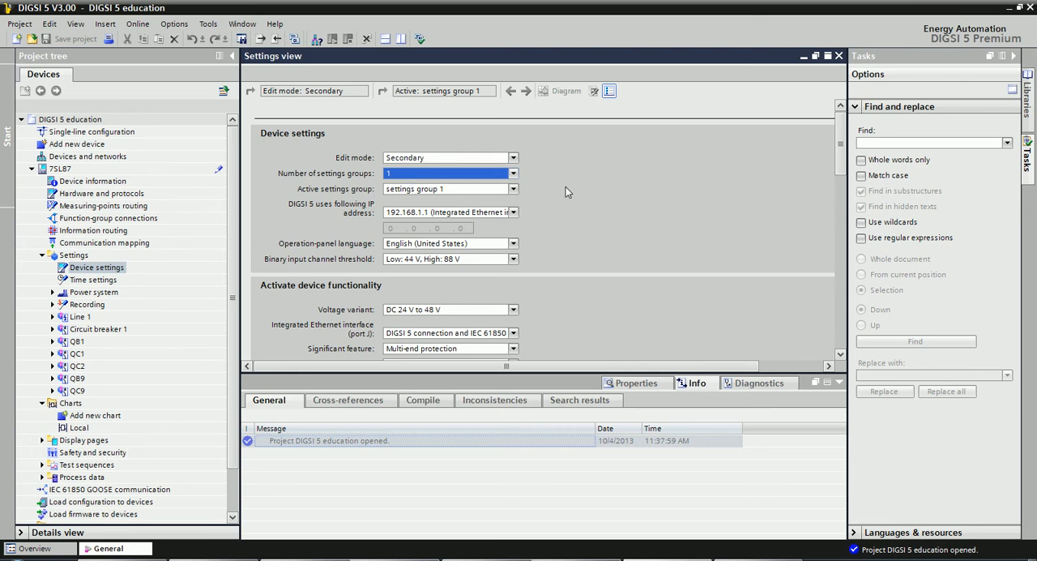
pyautogui.click(514, 174)
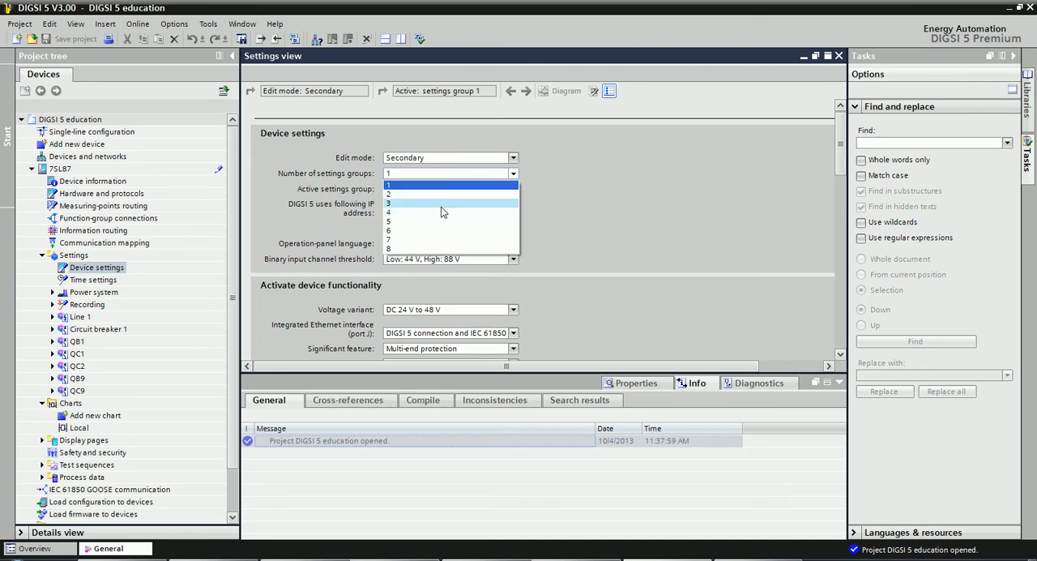
pyautogui.click(397, 214)
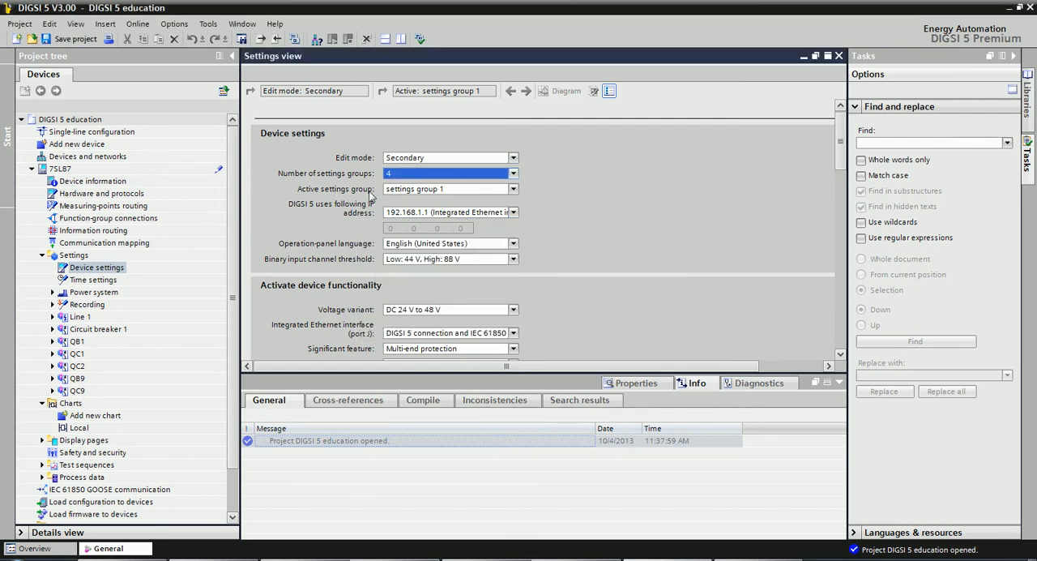
pyautogui.click(410, 191)
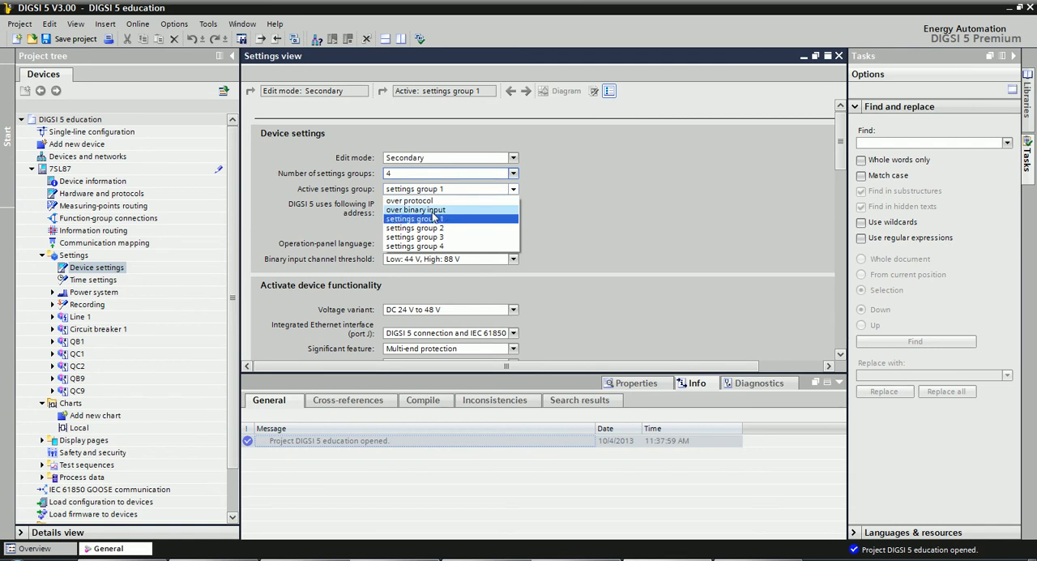
pyautogui.click(433, 210)
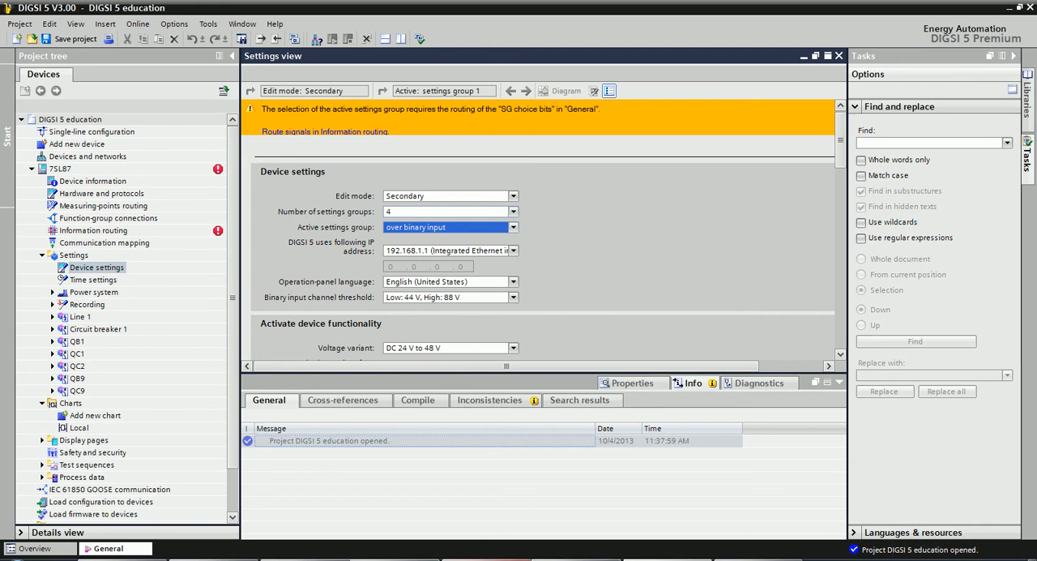
# Switch to the DIGSI 5 Basics exercises PDF and review Exercise 10's setting group bit table and SG choice bit assignment.
pyautogui.click(502, 558)
pyautogui.scroll(-10, 590, 317)
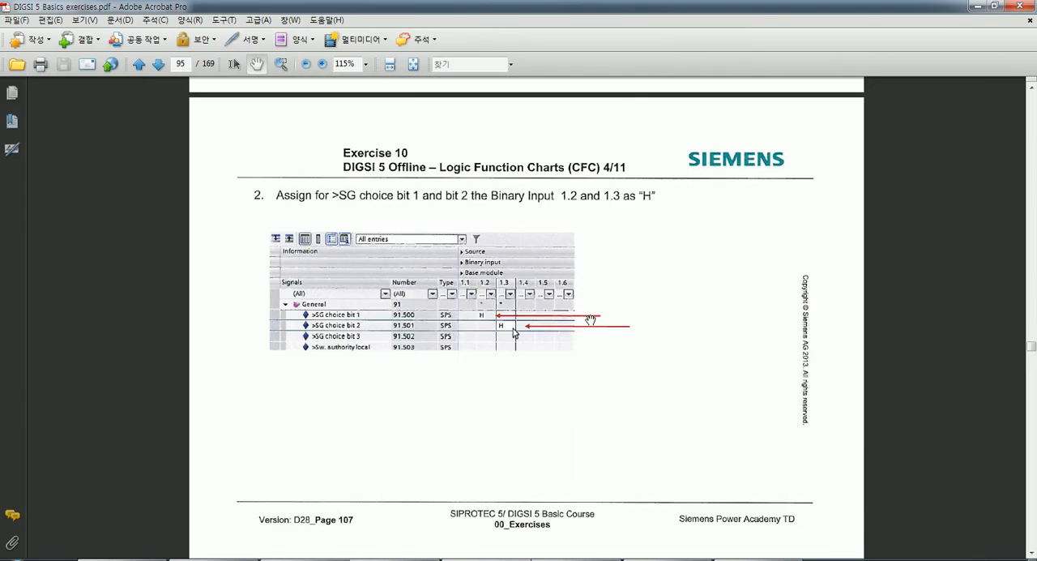
pyautogui.click(576, 558)
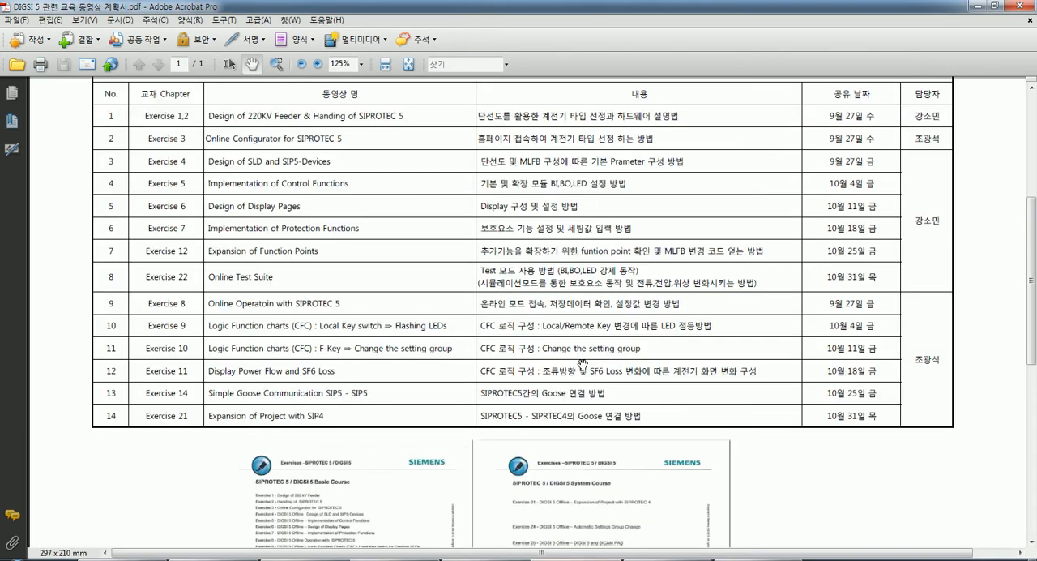
pyautogui.click(502, 558)
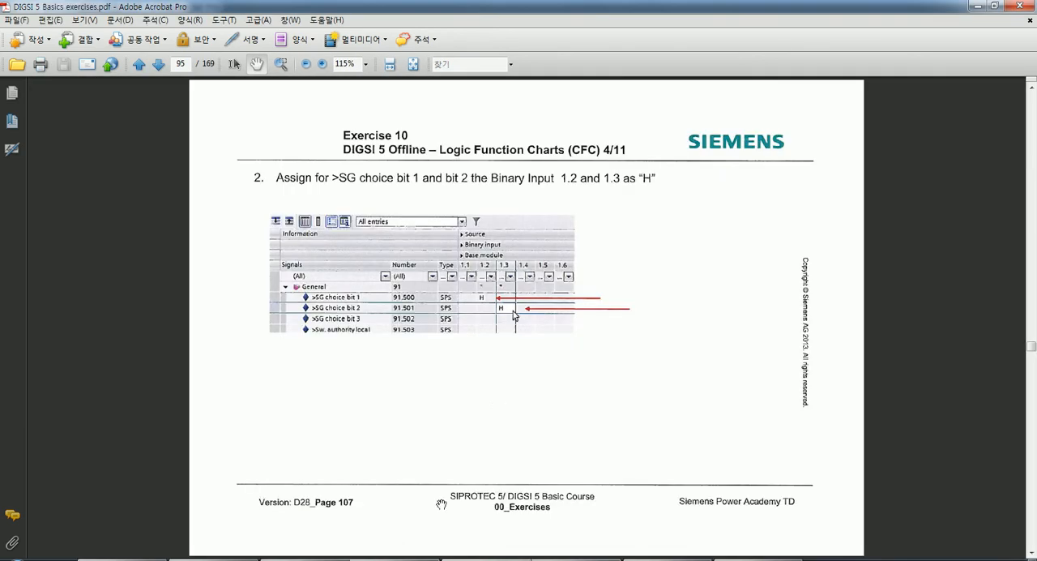
pyautogui.scroll(20, 608, 316)
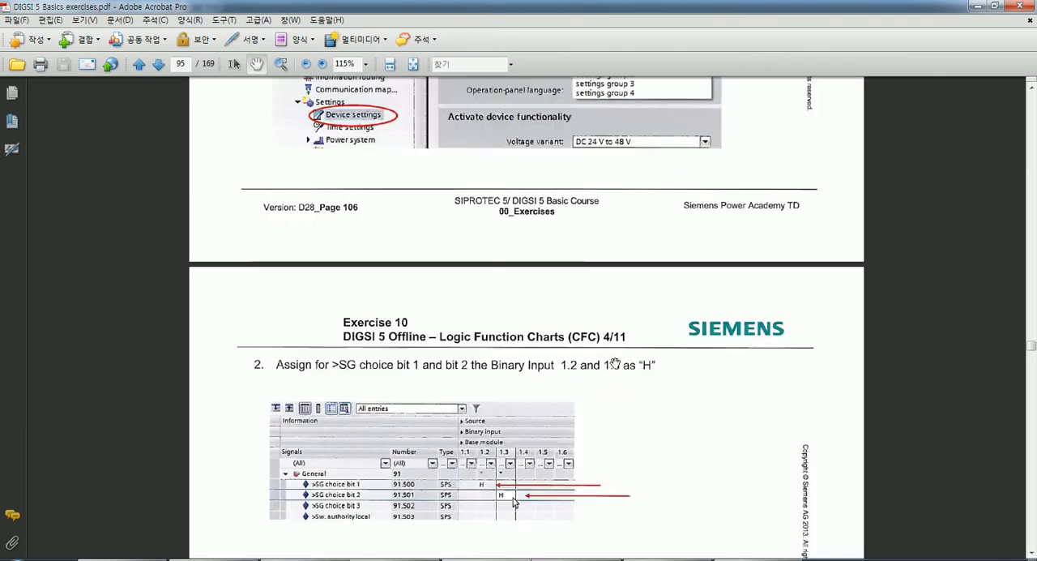
pyautogui.scroll(2, 615, 362)
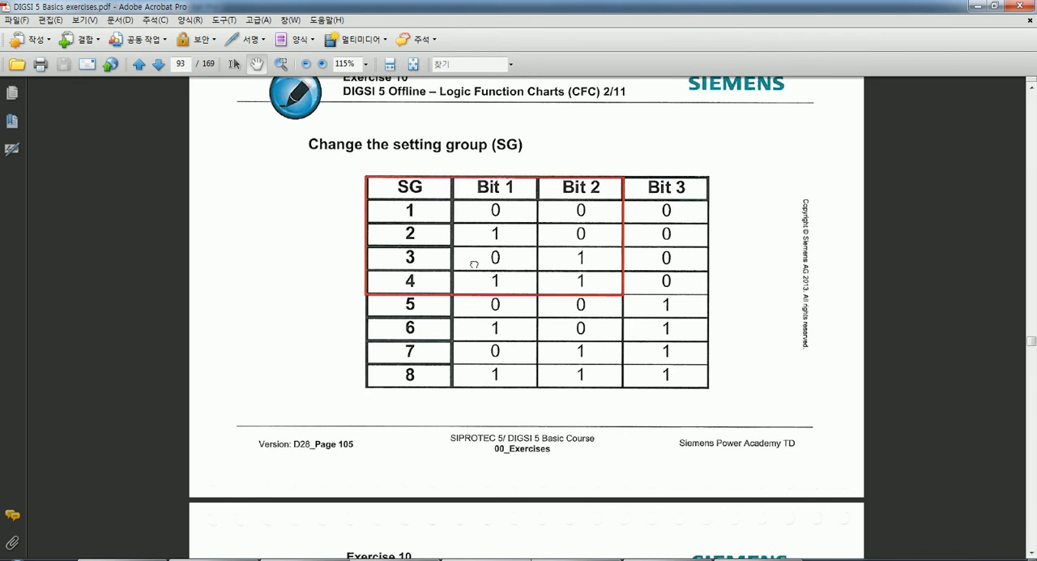
pyautogui.scroll(-20, 474, 264)
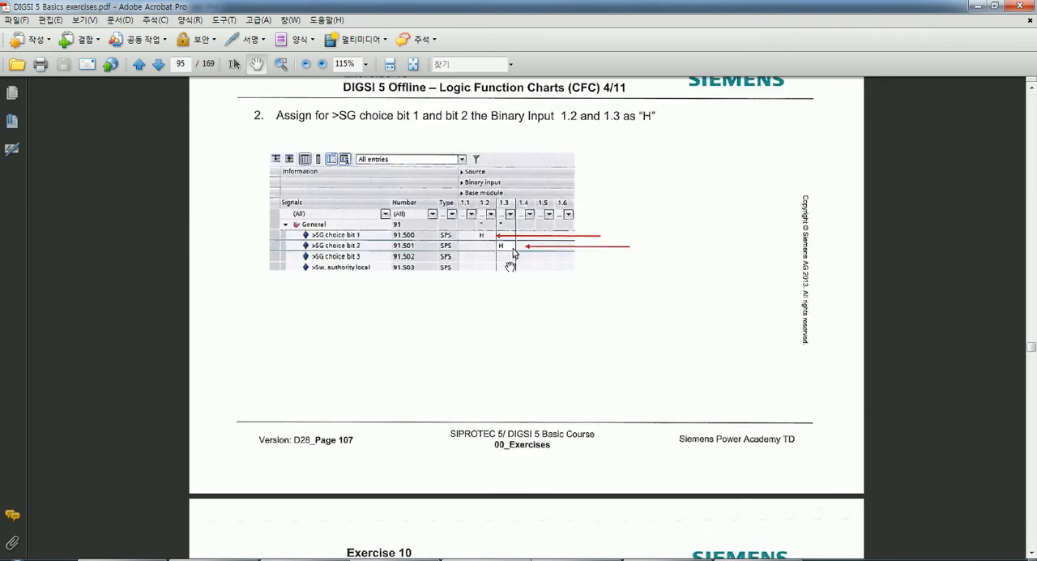
pyautogui.scroll(1, 502, 352)
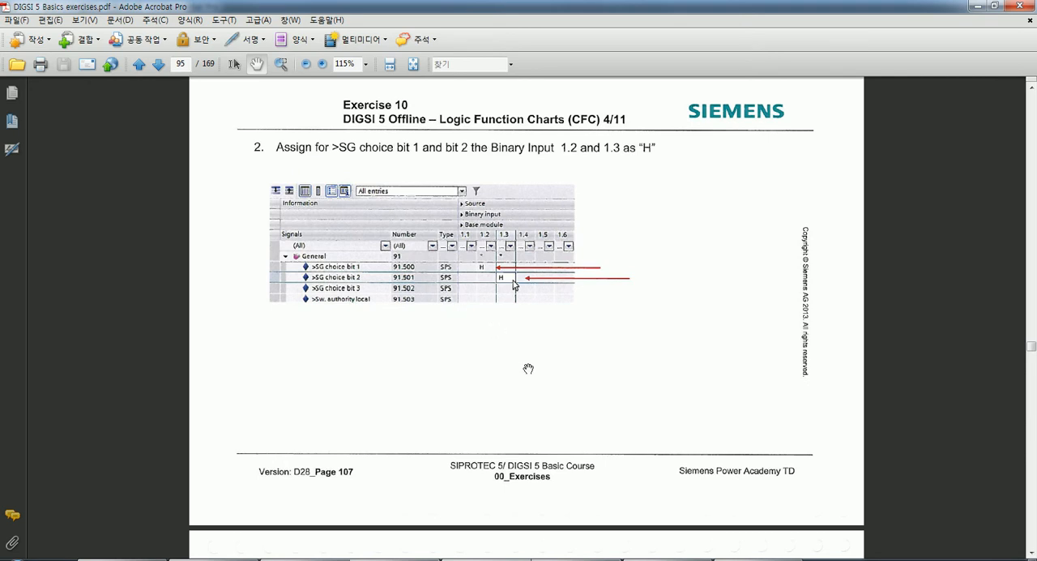
# Switch back to DIGSI 5, open the 7SL87 information routing in a maximized view and expand the General signals.
pyautogui.hotkey('alt', 'Tab')
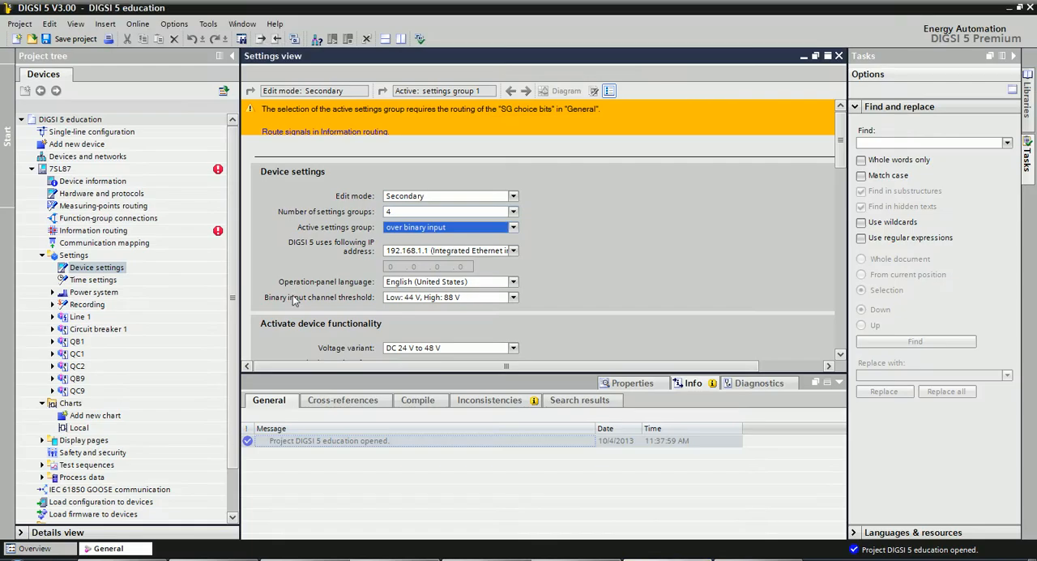
pyautogui.scroll(-1, 232, 308)
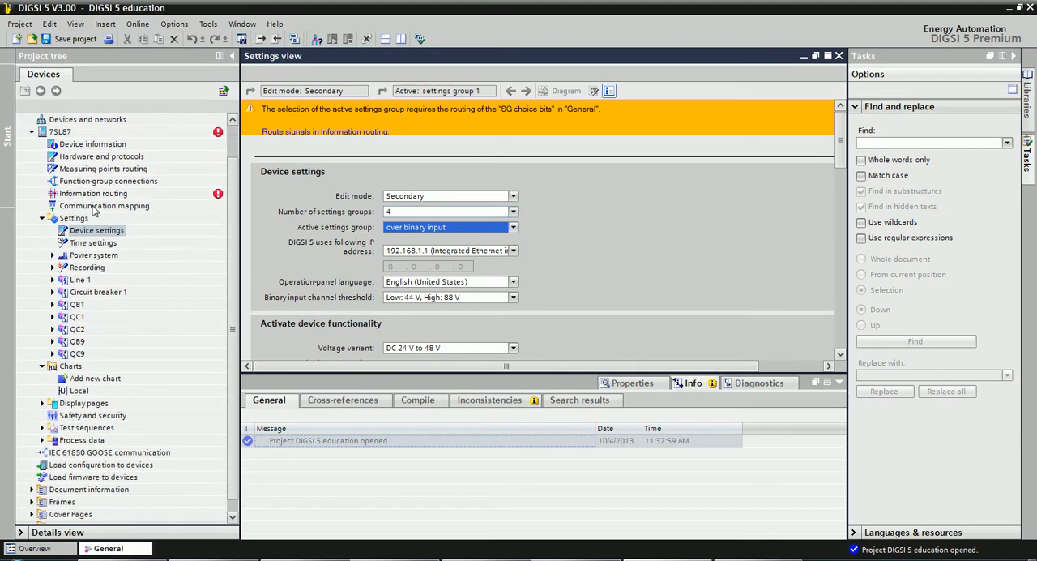
pyautogui.doubleClick(91, 194)
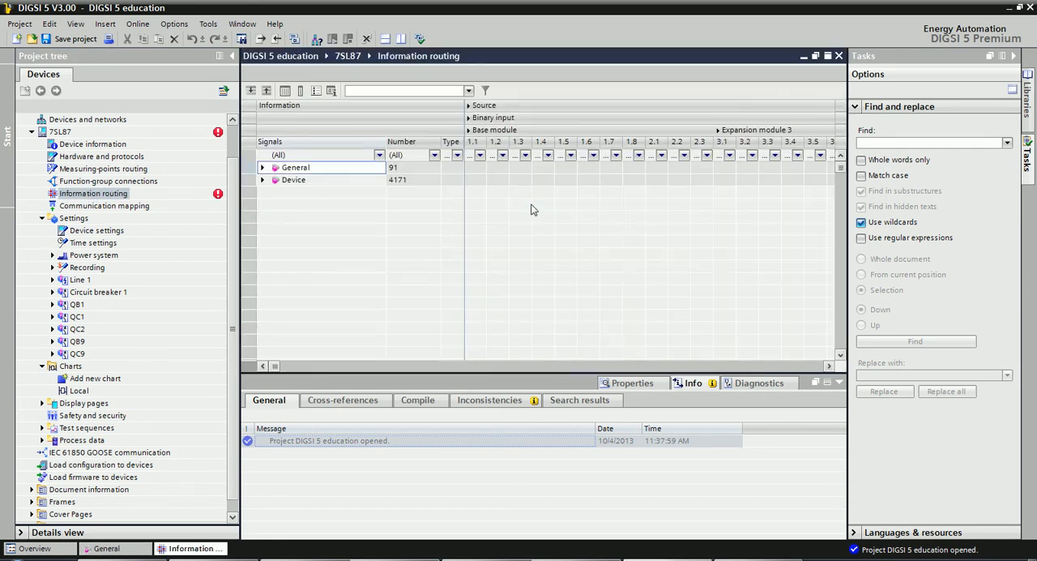
pyautogui.click(828, 58)
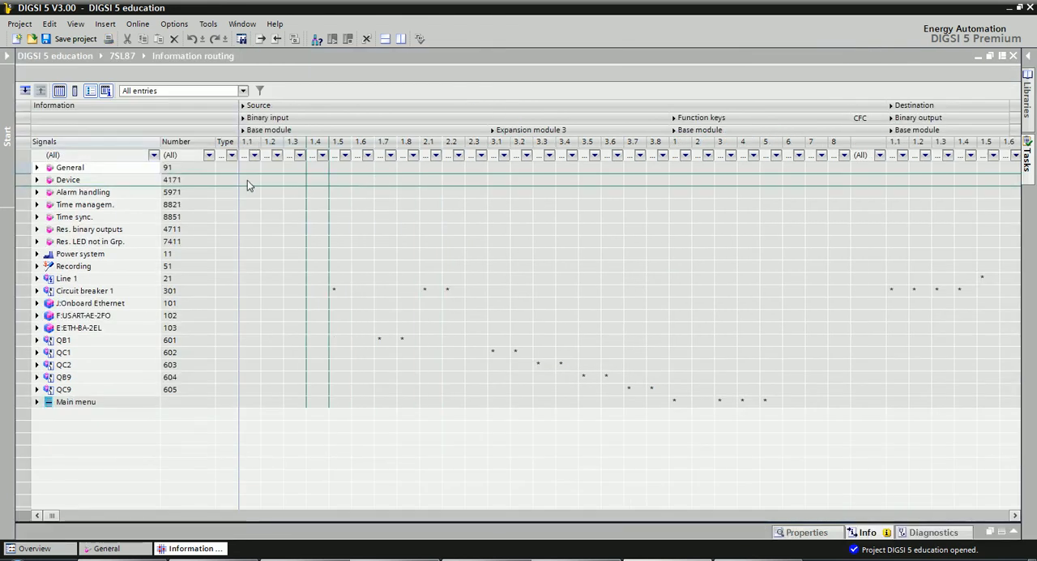
pyautogui.click(37, 170)
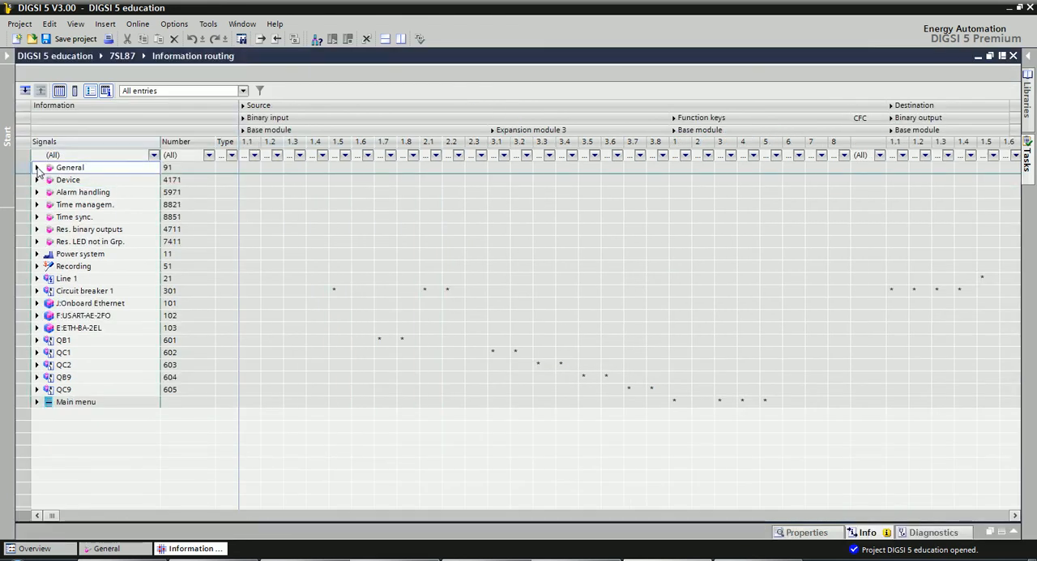
pyautogui.click(37, 167)
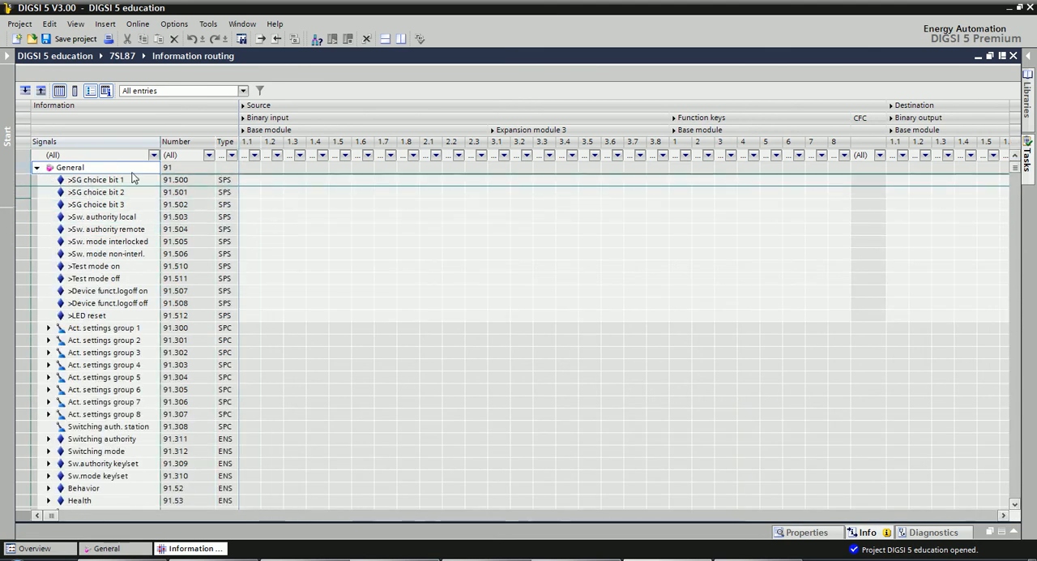
# Look over the SG choice bit signals and check their binary input assignment in the exercise PDF, returning to DIGSI 5.
pyautogui.click(97, 184)
pyautogui.click(105, 193)
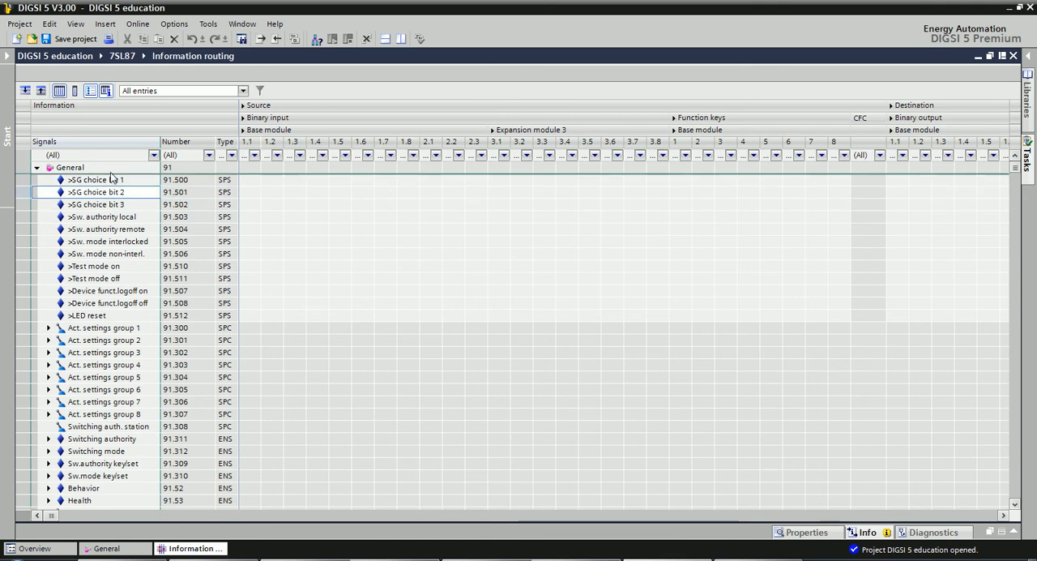
pyautogui.click(113, 205)
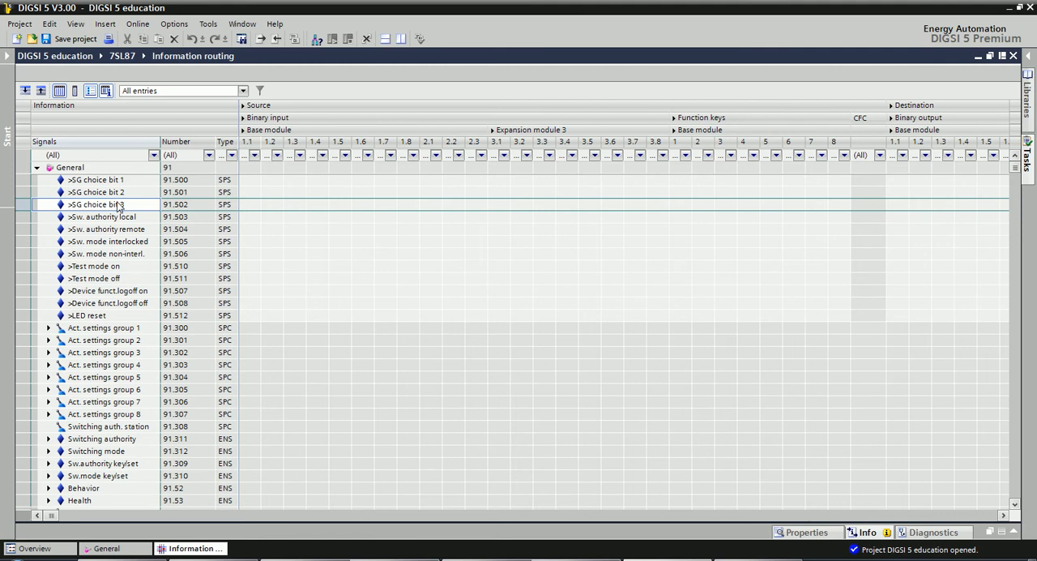
pyautogui.click(118, 181)
pyautogui.click(118, 197)
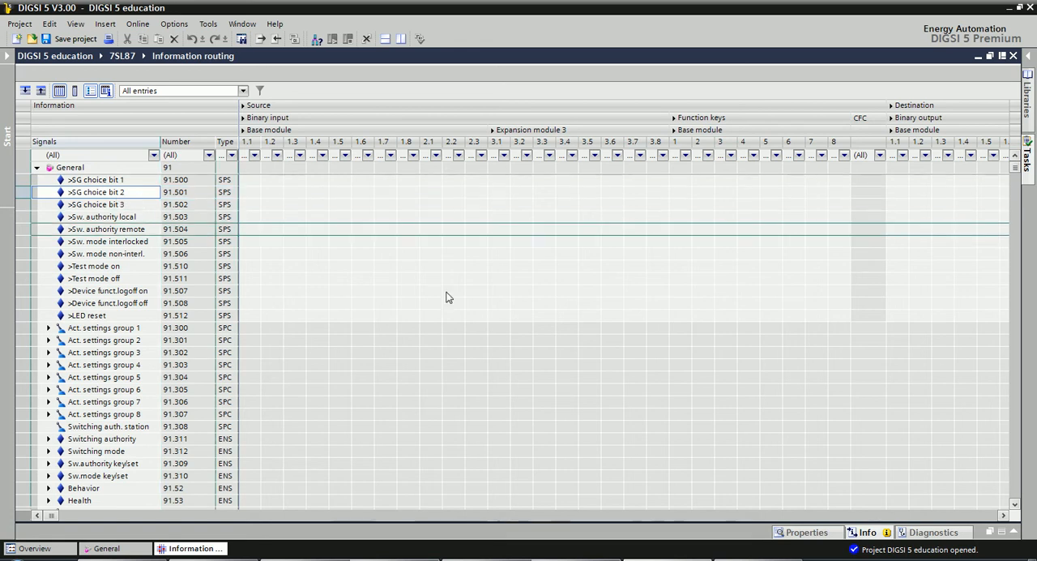
pyautogui.hotkey('alt', 'Tab')
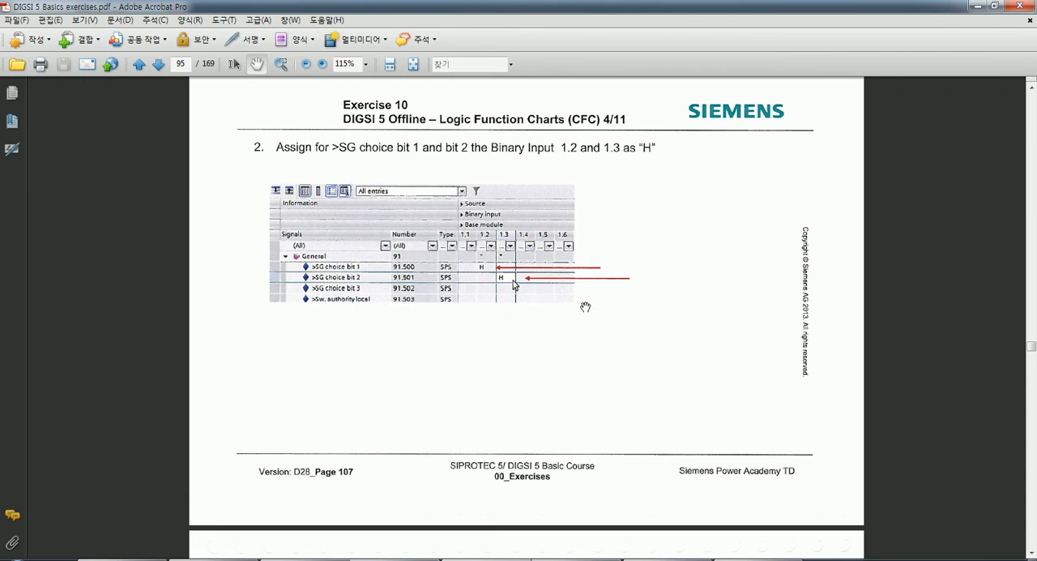
pyautogui.click(673, 559)
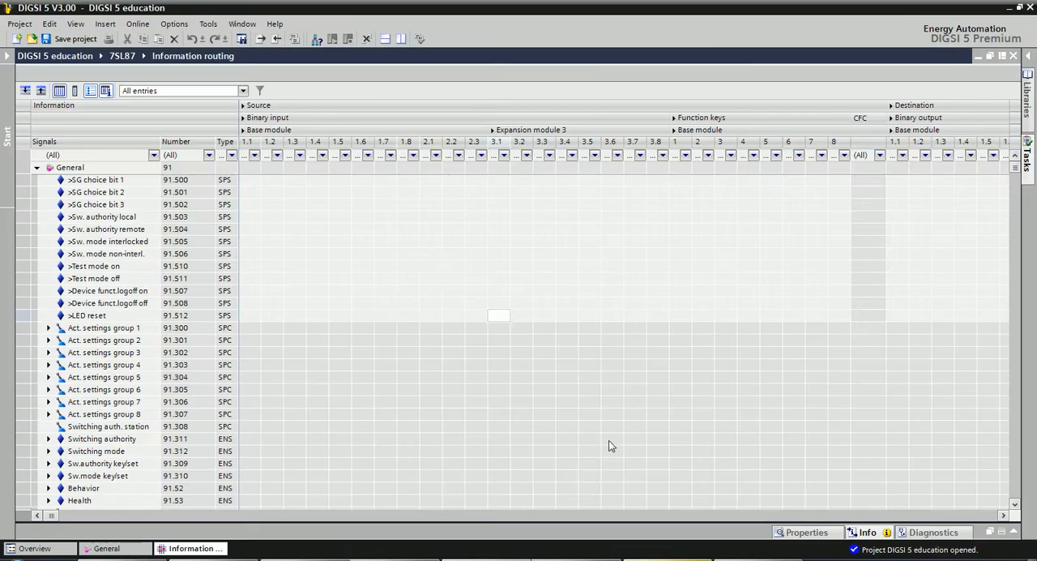
# Route >SG choice bit 1 to base module binary input 1.2 and >SG choice bit 2 to 1.3, both as H (active with voltage).
pyautogui.click(295, 230)
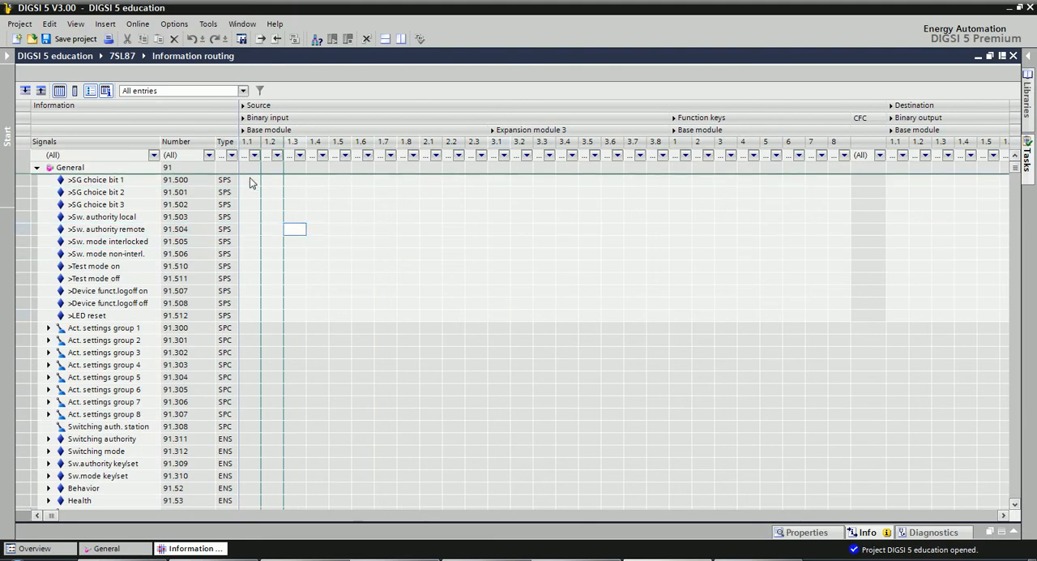
pyautogui.click(131, 180)
pyautogui.click(272, 167)
pyautogui.rightClick(273, 171)
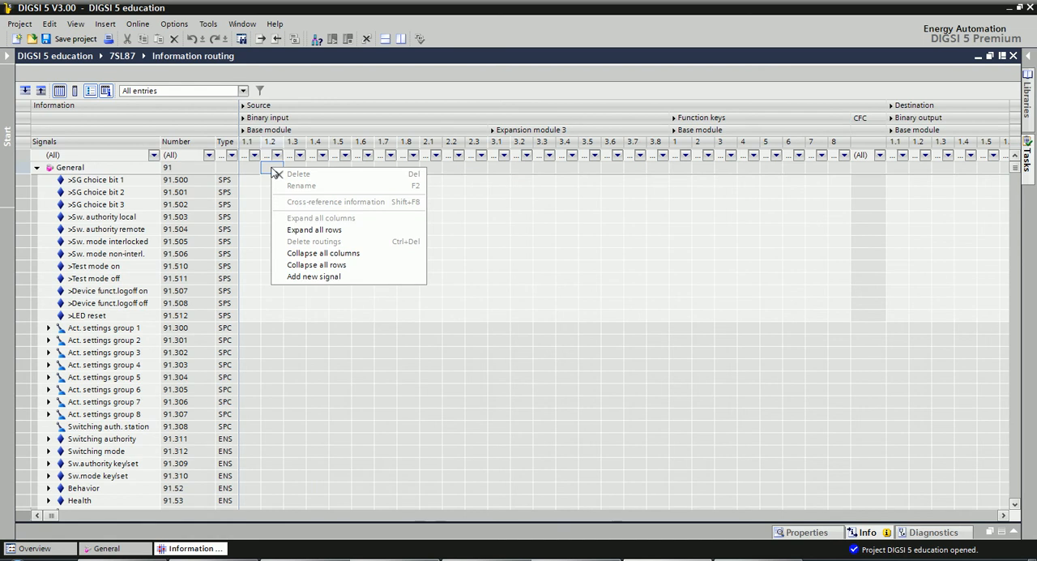
pyautogui.click(269, 168)
pyautogui.click(272, 181)
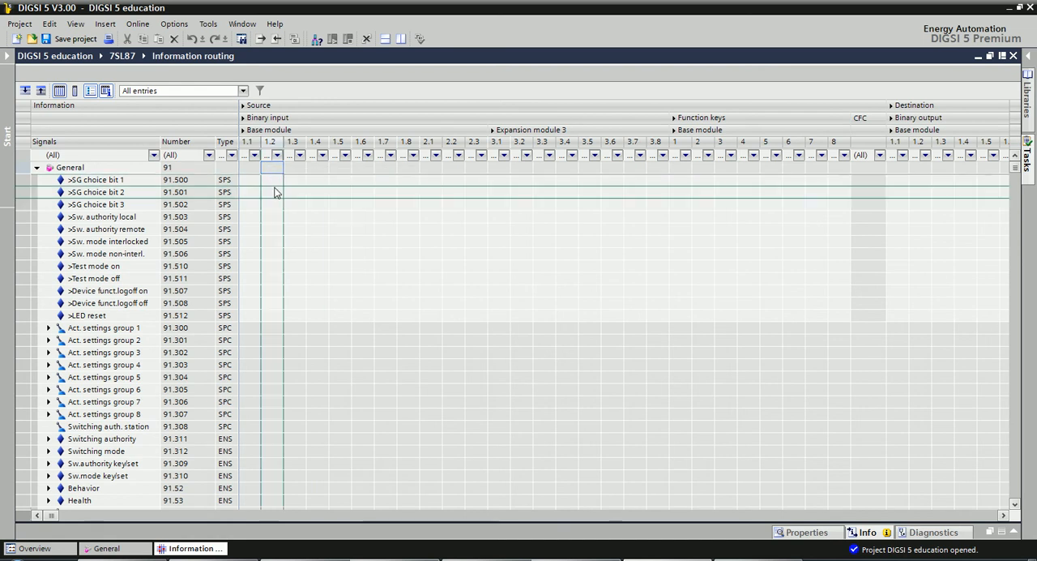
pyautogui.rightClick(274, 188)
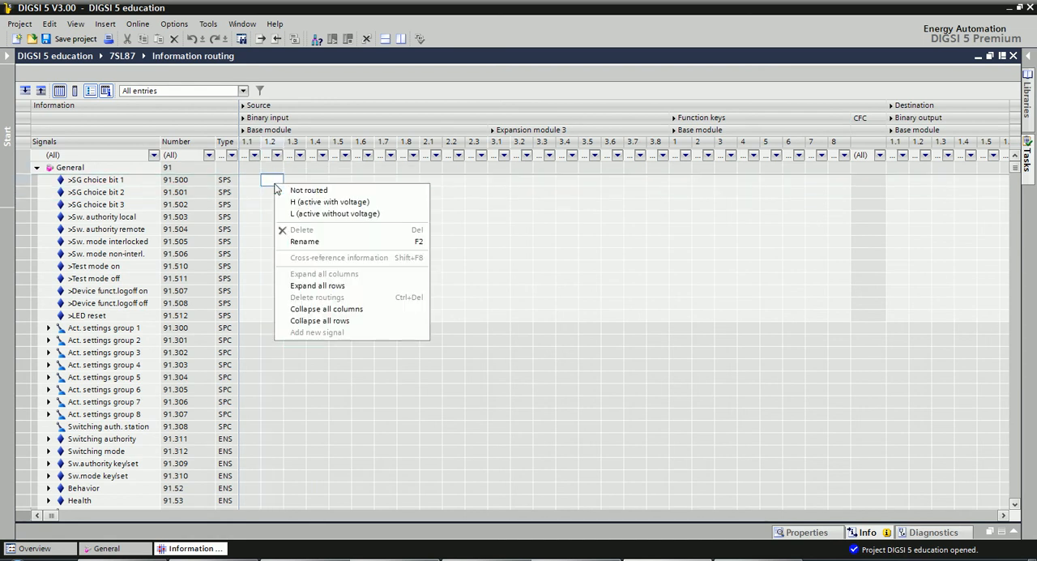
pyautogui.click(327, 203)
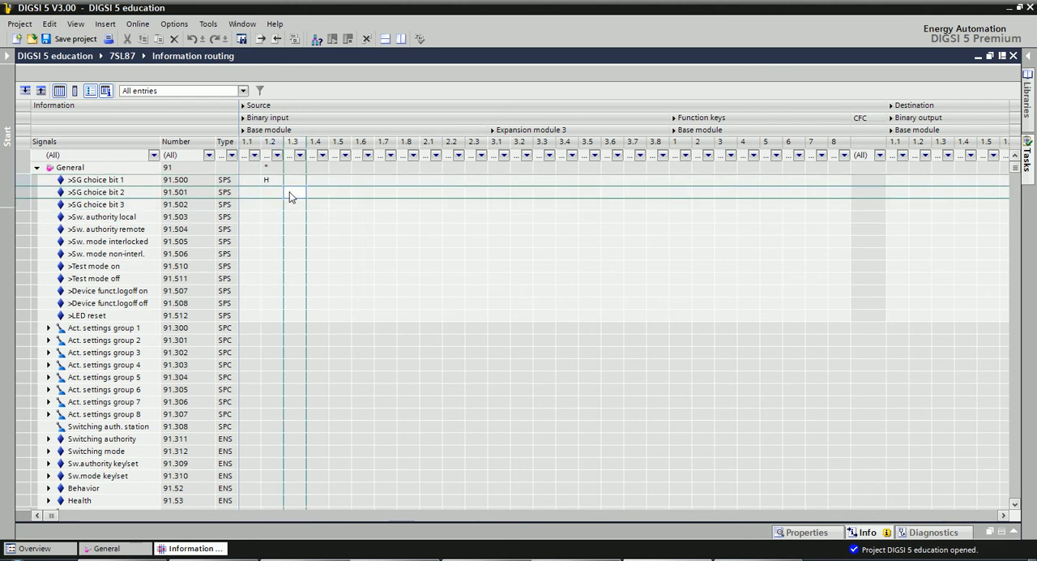
pyautogui.rightClick(291, 196)
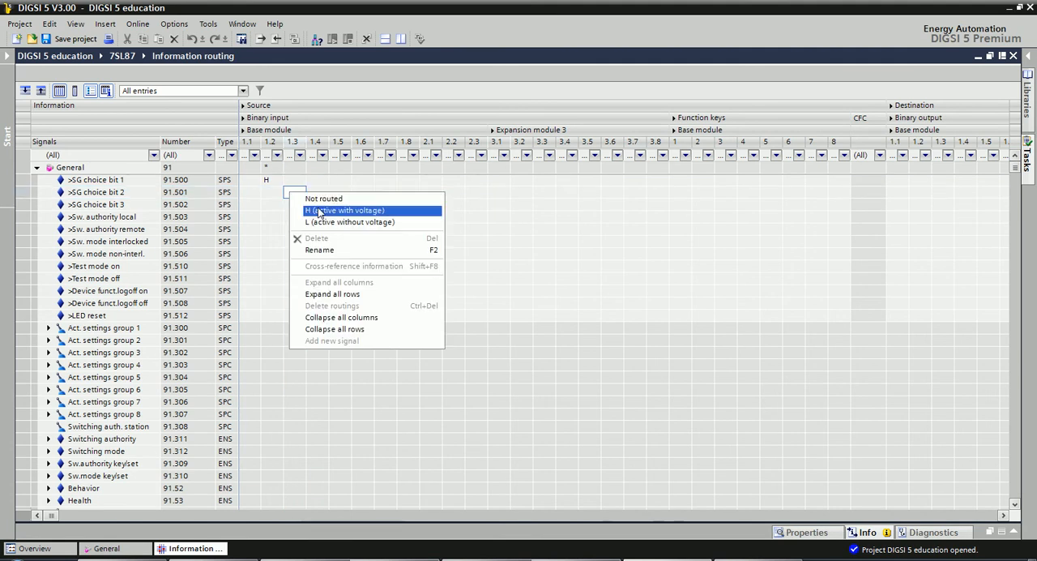
pyautogui.click(319, 210)
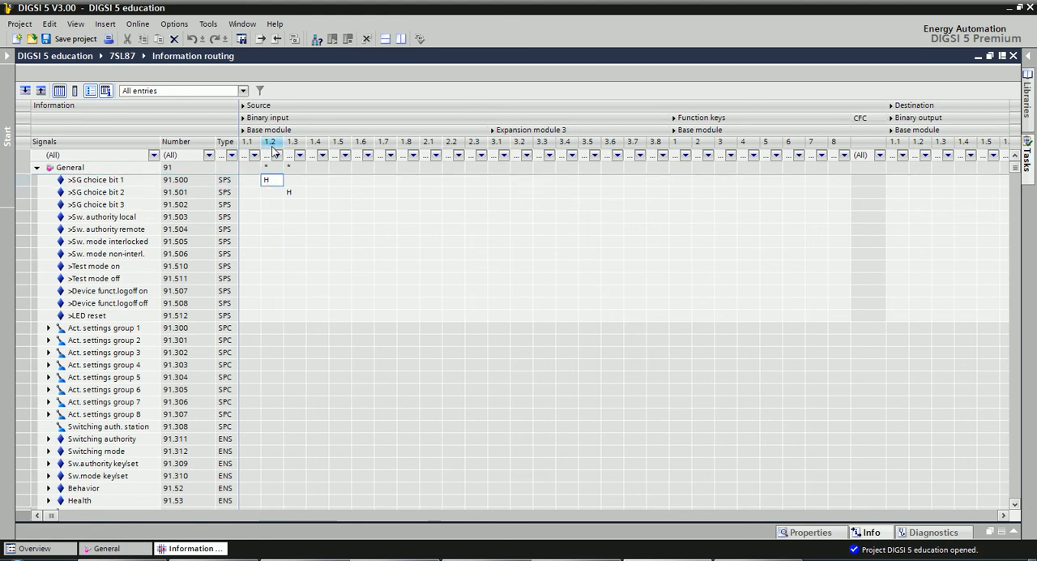
pyautogui.click(340, 253)
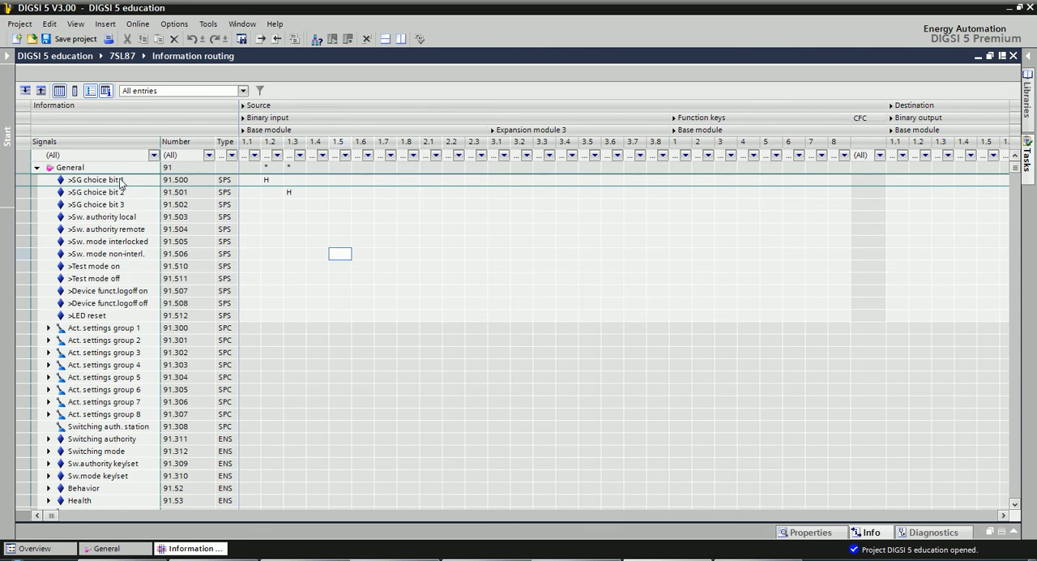
pyautogui.click(363, 278)
pyautogui.click(289, 194)
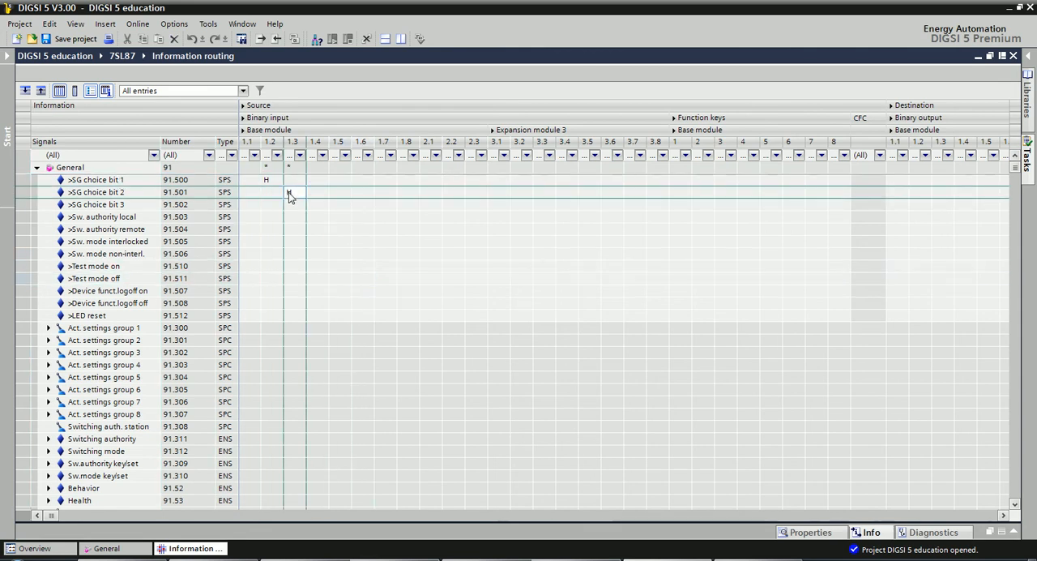
pyautogui.click(363, 241)
pyautogui.click(289, 195)
pyautogui.click(337, 232)
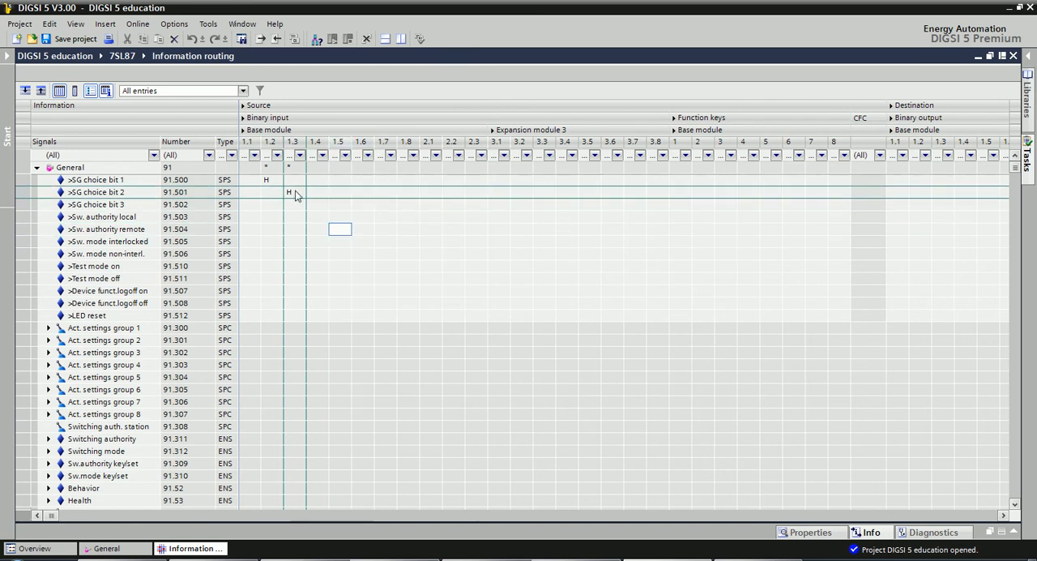
# Switch to the DIGSI 5 Basics exercises PDF and read Exercise 10's instructions for allocating the active settings groups to LEDs.
pyautogui.click(453, 253)
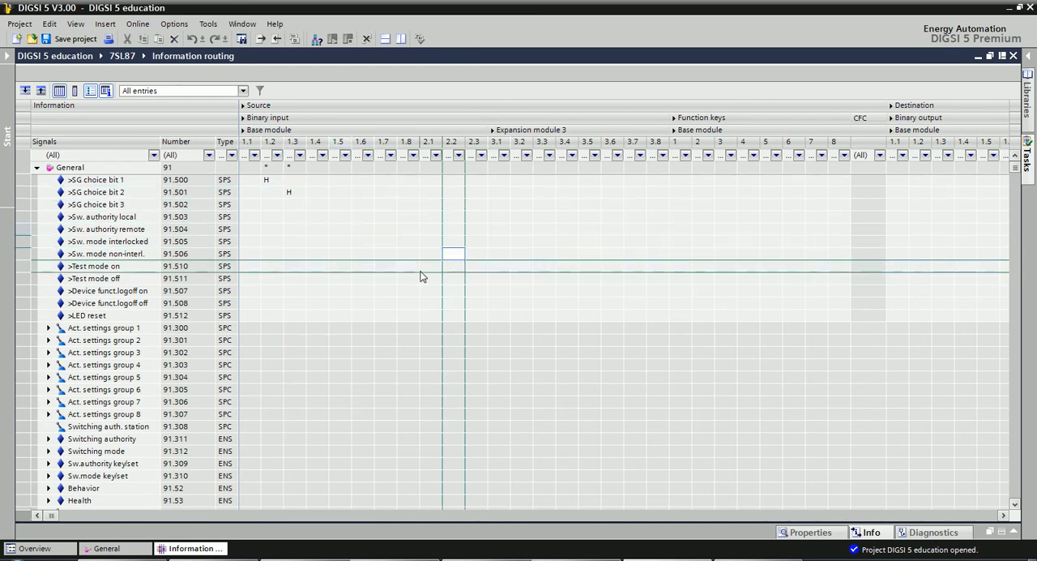
pyautogui.hotkey('alt', 'Tab')
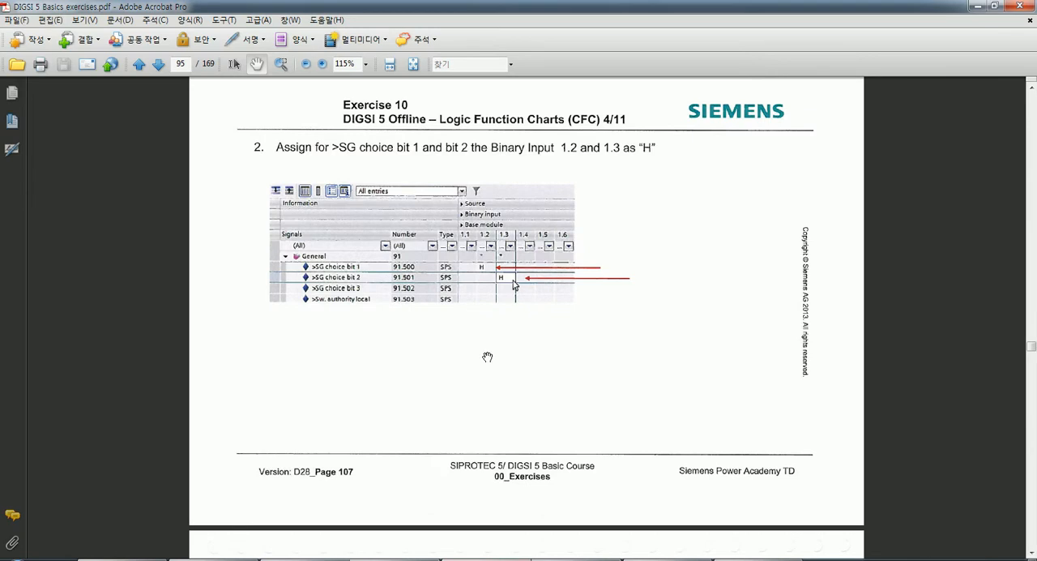
pyautogui.scroll(-10, 486, 357)
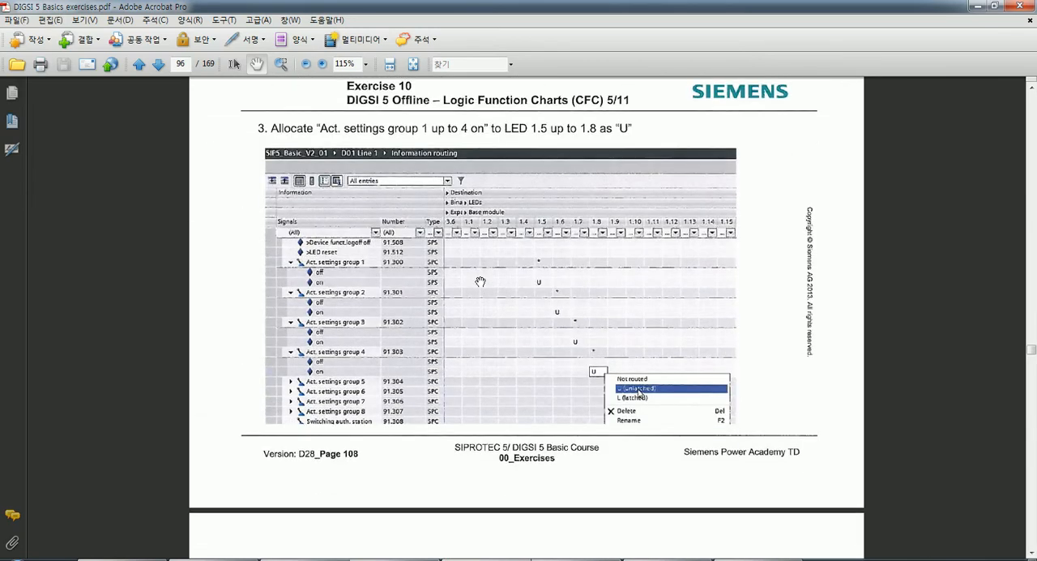
pyautogui.scroll(-1, 481, 282)
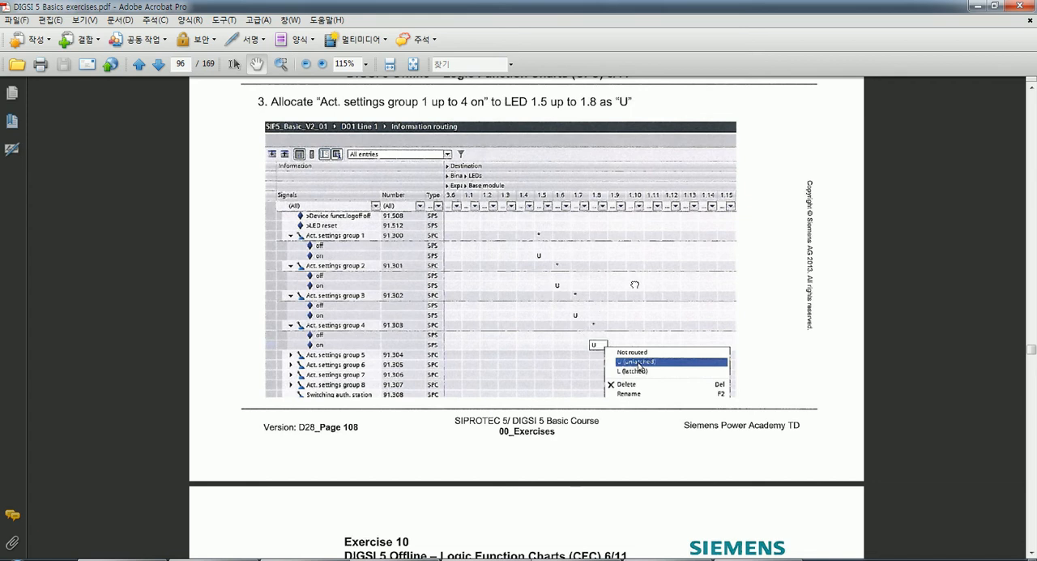
pyautogui.scroll(1, 635, 284)
pyautogui.scroll(1, 521, 325)
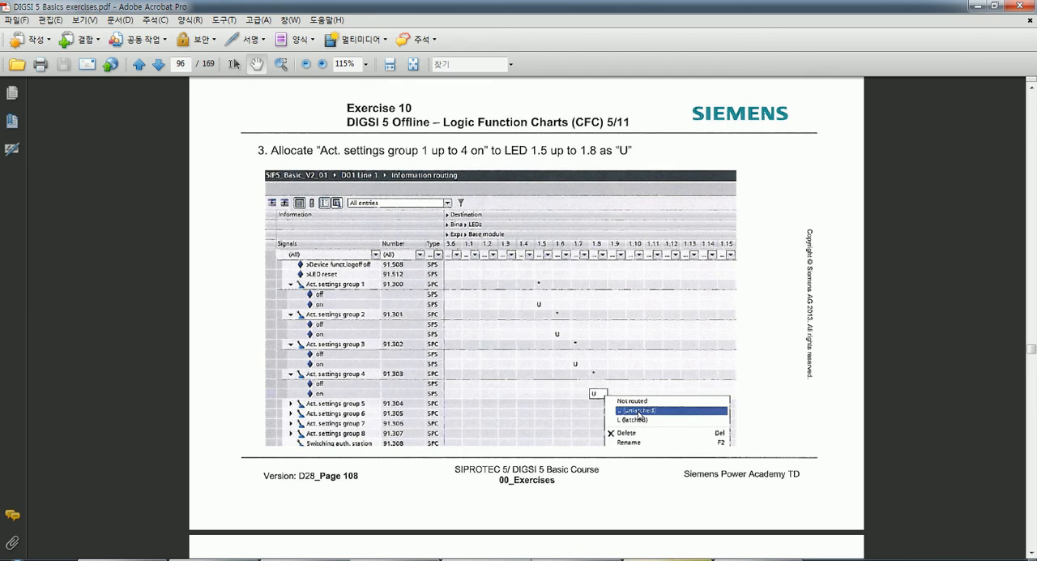
# Return to DIGSI 5 and route the "on" signal of Act. settings group 1 to base module LED 1.5 as U (unlatched).
pyautogui.click(669, 559)
pyautogui.click(470, 375)
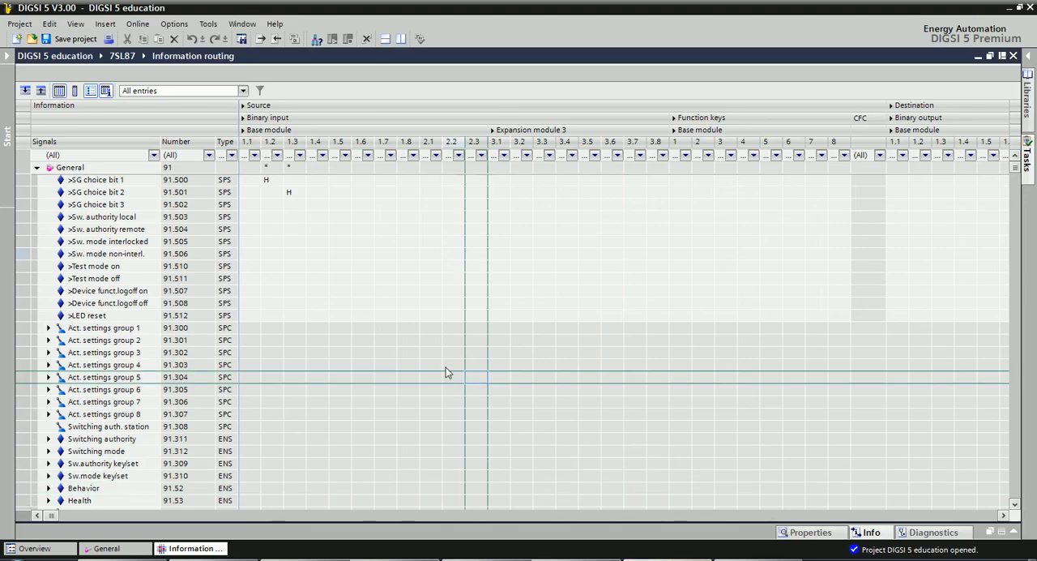
pyautogui.scroll(-1, 430, 354)
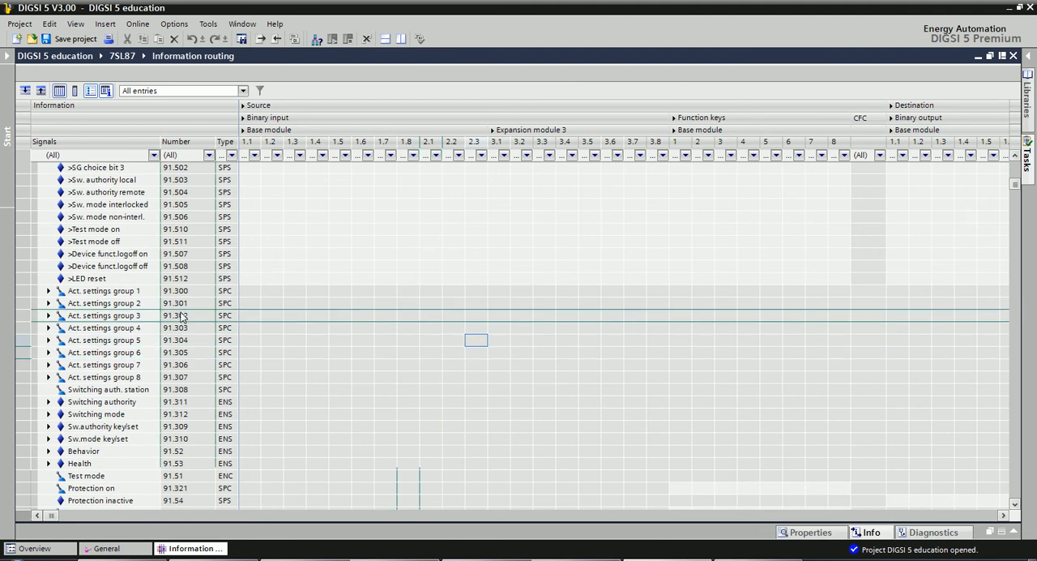
pyautogui.moveTo(1002, 516); pyautogui.dragTo(1002, 516)
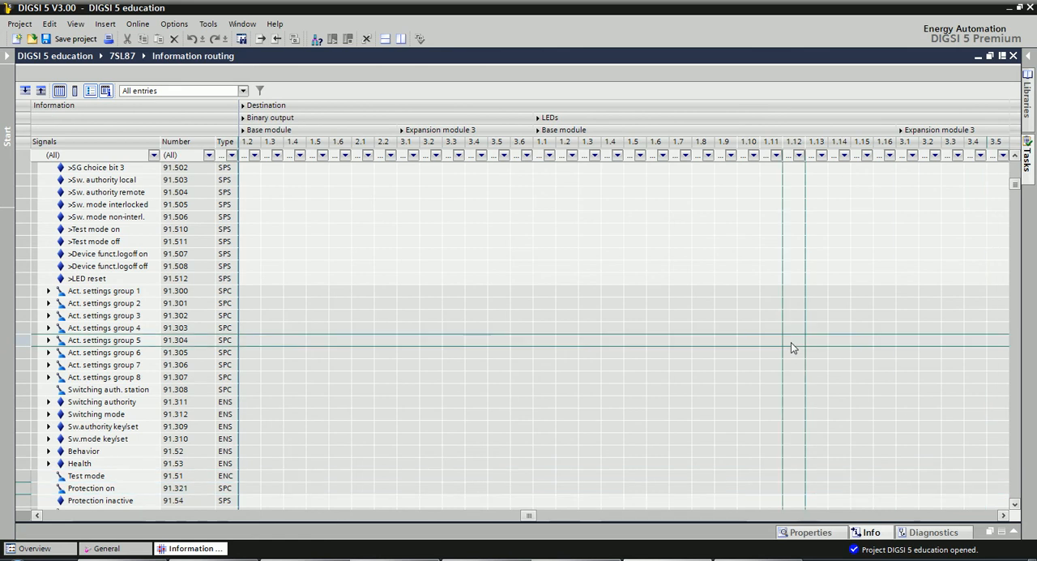
pyautogui.moveTo(1002, 516); pyautogui.dragTo(1002, 516)
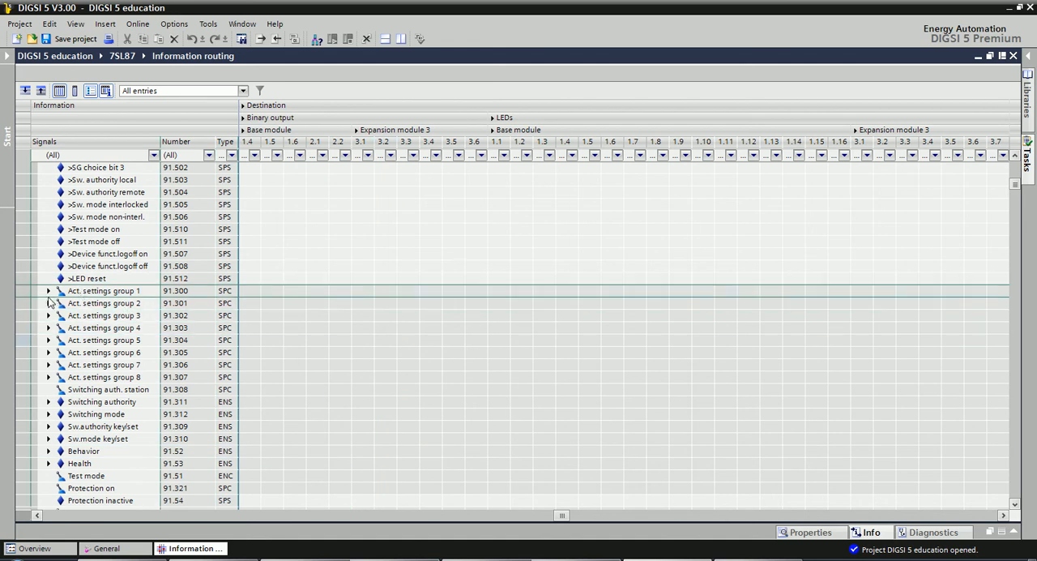
pyautogui.click(48, 291)
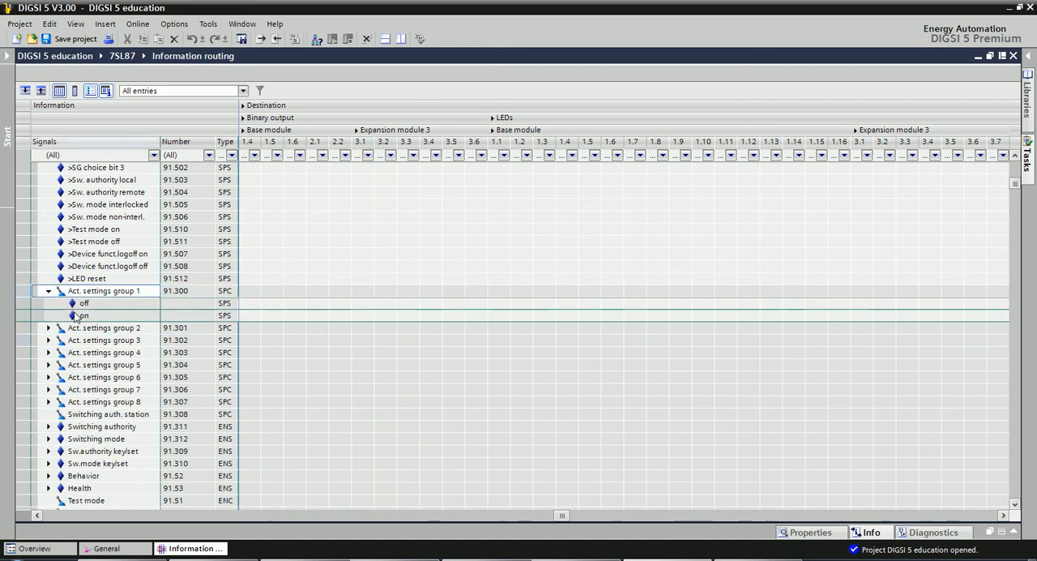
pyautogui.click(119, 314)
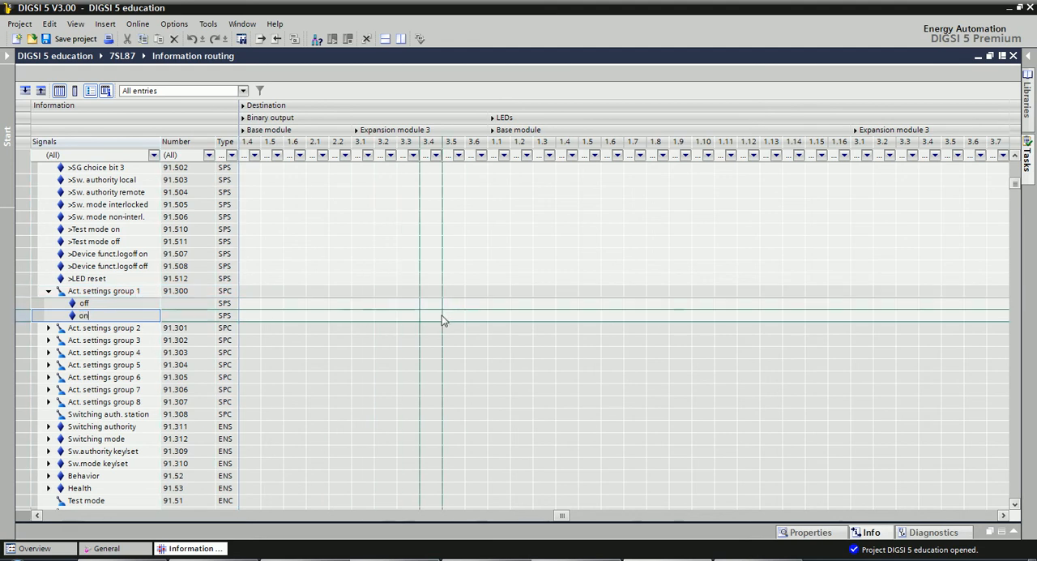
pyautogui.click(590, 321)
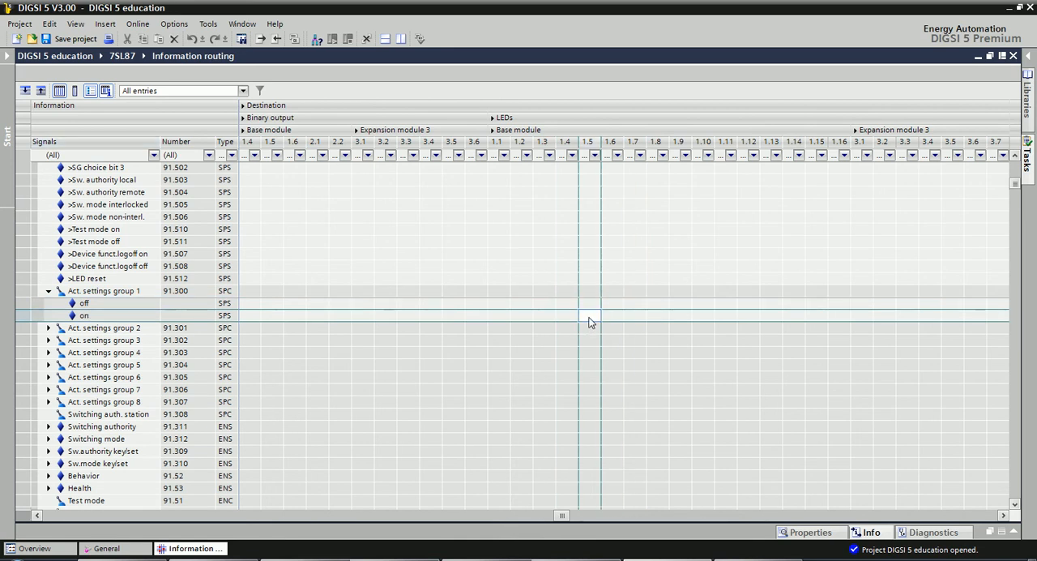
pyautogui.rightClick(589, 322)
pyautogui.click(613, 338)
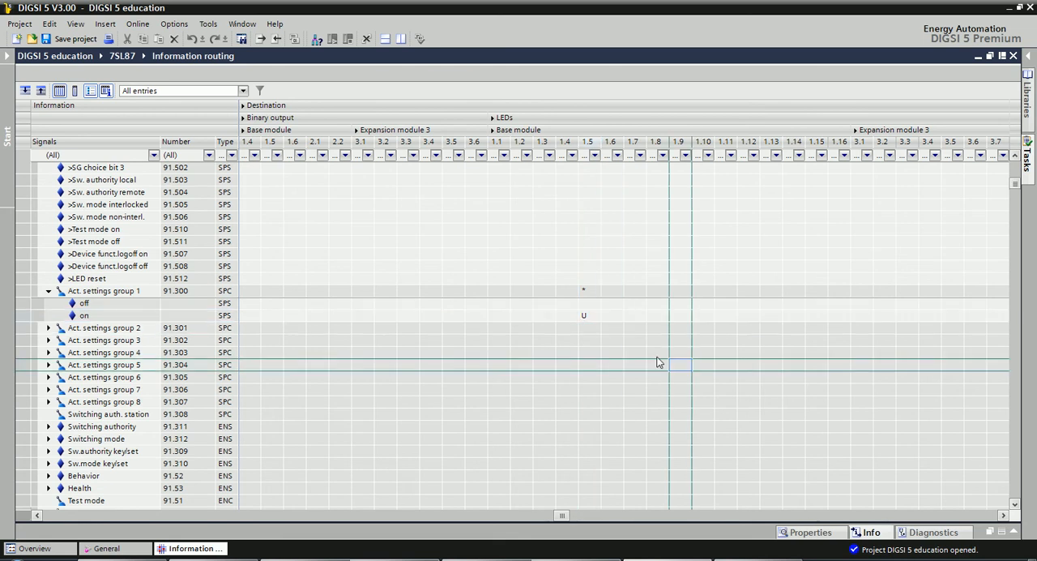
# Expand Act. settings group 2 and route its "on" signal to base module LED 1.6 as U (unlatched).
pyautogui.click(47, 328)
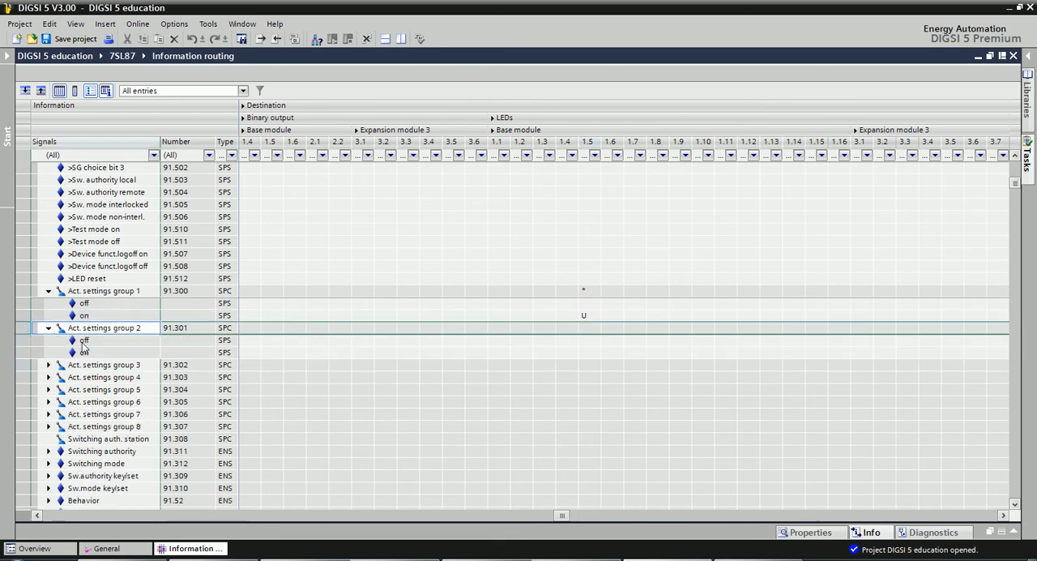
pyautogui.click(610, 357)
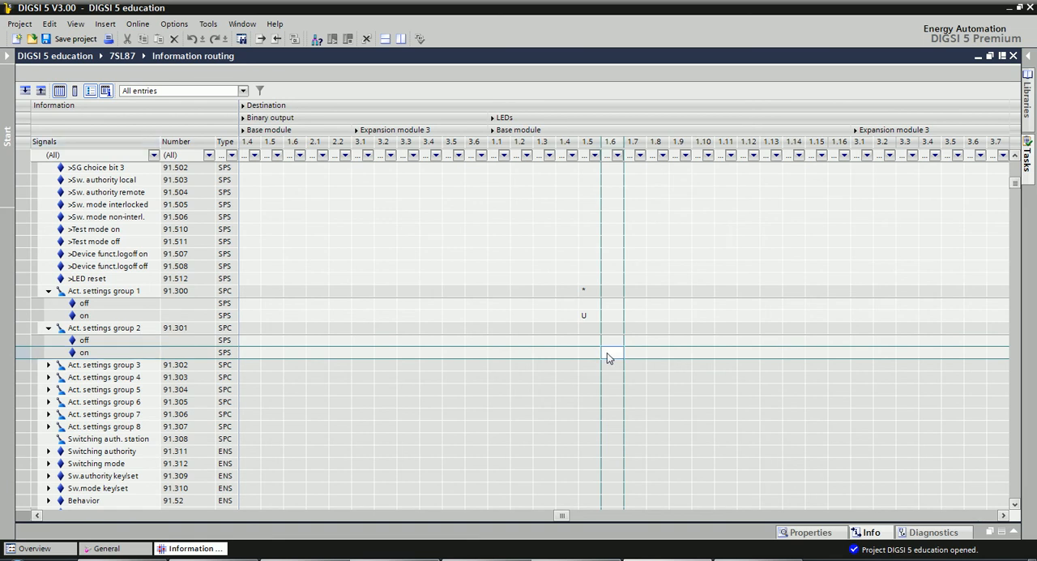
pyautogui.click(613, 355)
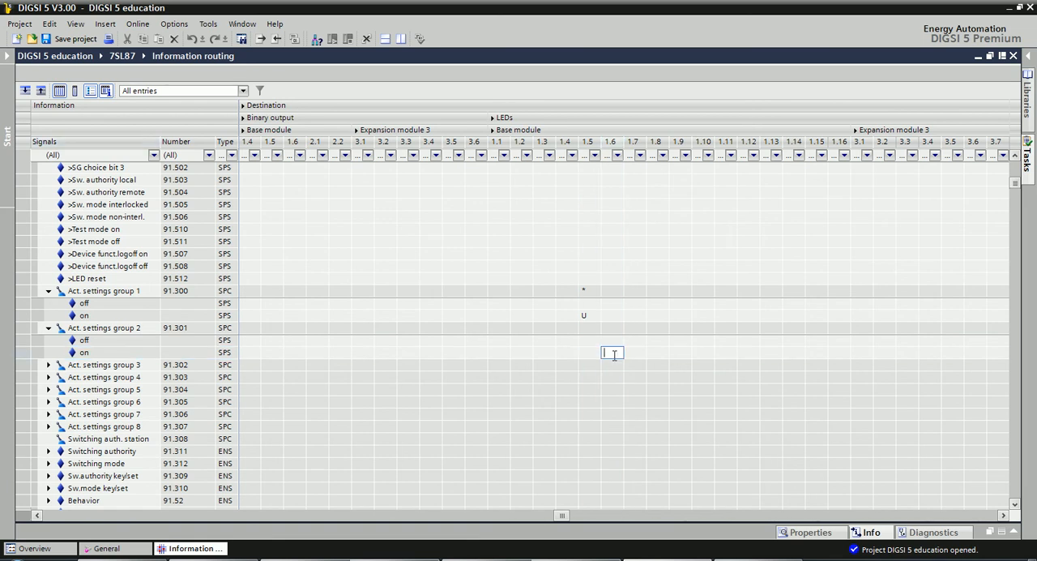
pyautogui.rightClick(614, 355)
pyautogui.click(643, 376)
pyautogui.click(673, 430)
# Expand Act. settings group 3 and route its "on" signal to base module LED 1.7 as U (unlatched).
pyautogui.scroll(-1, 667, 410)
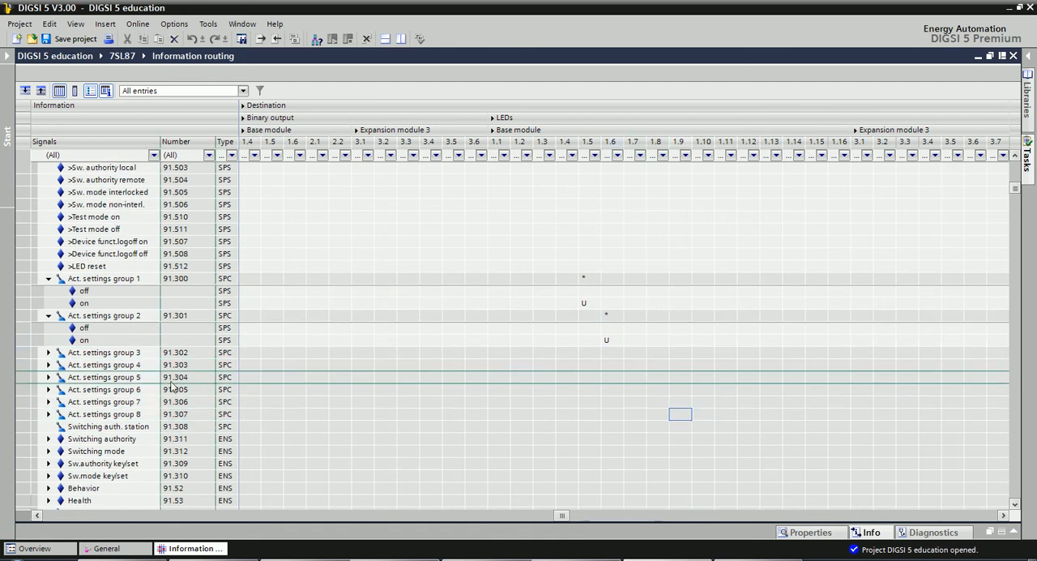
pyautogui.click(49, 352)
pyautogui.scroll(-2, 665, 369)
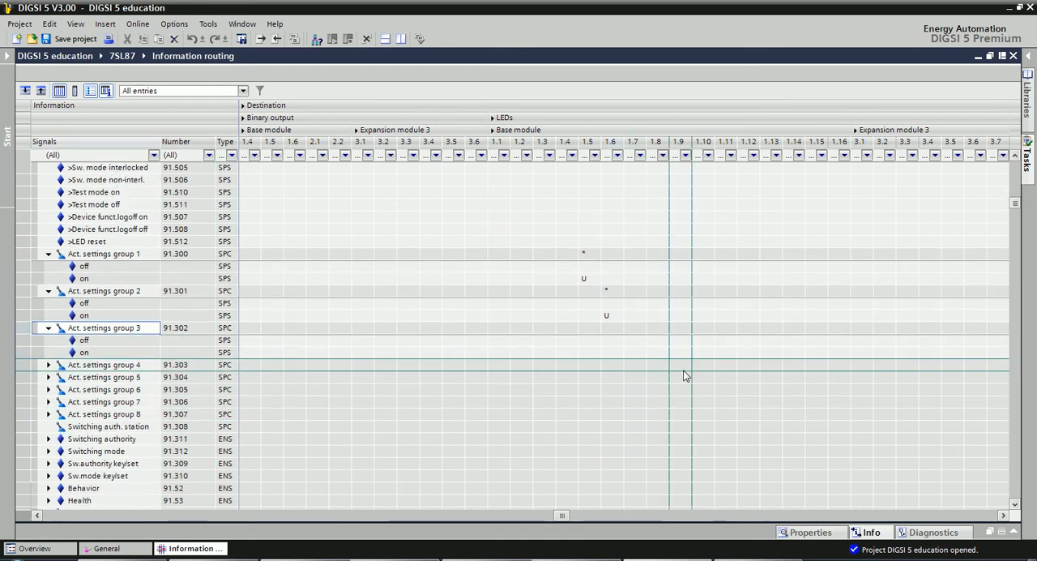
pyautogui.scroll(-2, 683, 375)
pyautogui.click(639, 339)
pyautogui.click(638, 328)
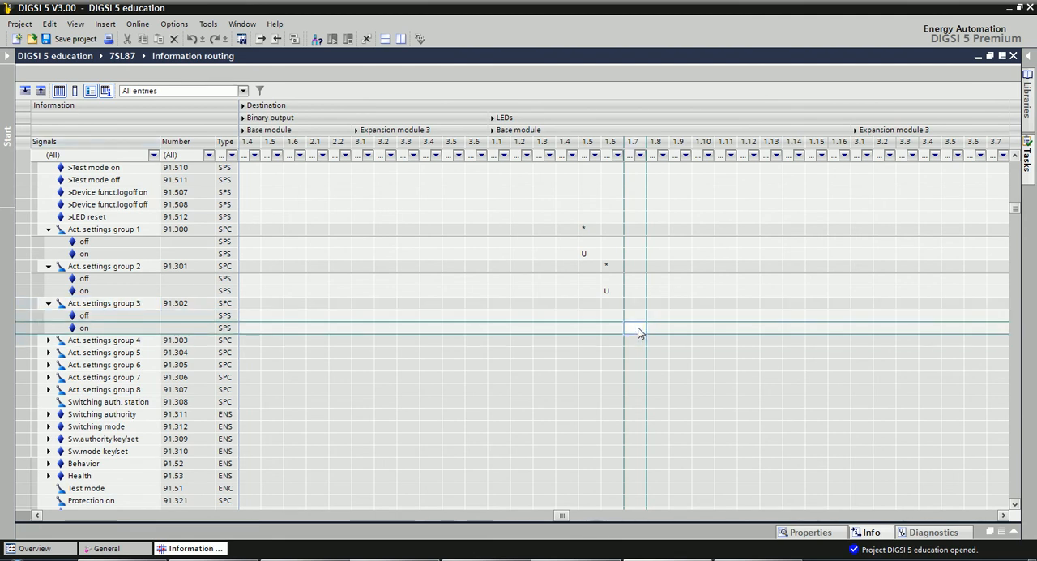
pyautogui.rightClick(638, 328)
pyautogui.click(677, 346)
# Expand Act. settings group 4 and route its "on" signal to base module LED 1.8 as U (unlatched).
pyautogui.scroll(-2, 681, 352)
pyautogui.click(49, 315)
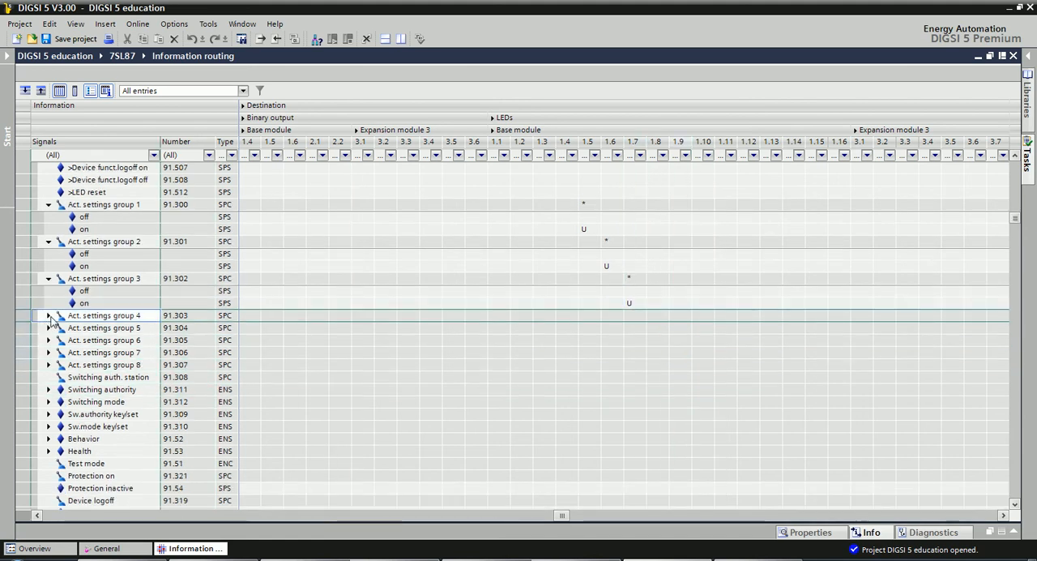
pyautogui.click(662, 341)
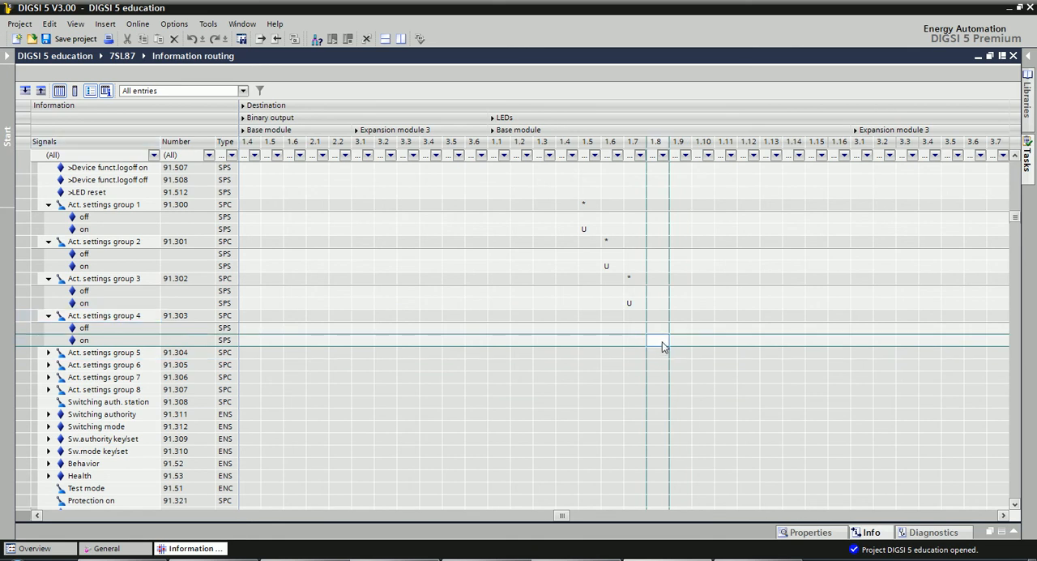
pyautogui.rightClick(662, 346)
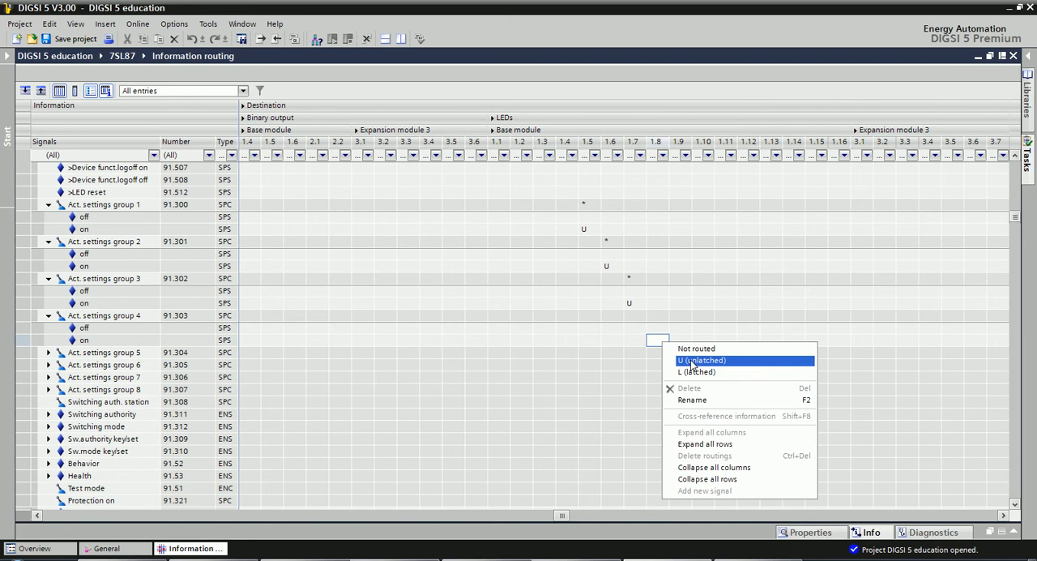
pyautogui.click(691, 363)
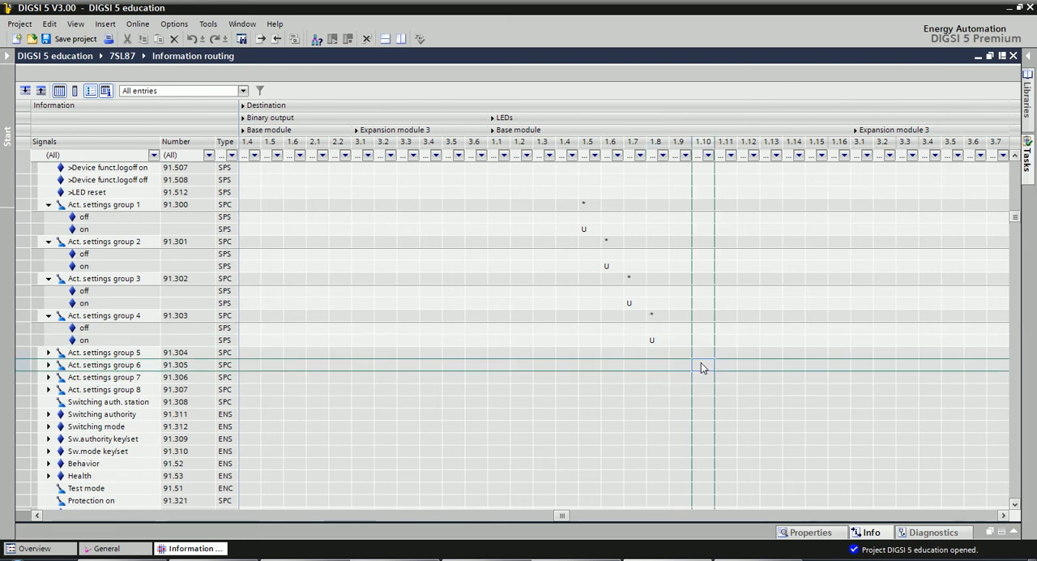
# Review the LED routings of Act. settings groups 1 to 4 in the information routing matrix.
pyautogui.scroll(5, 445, 377)
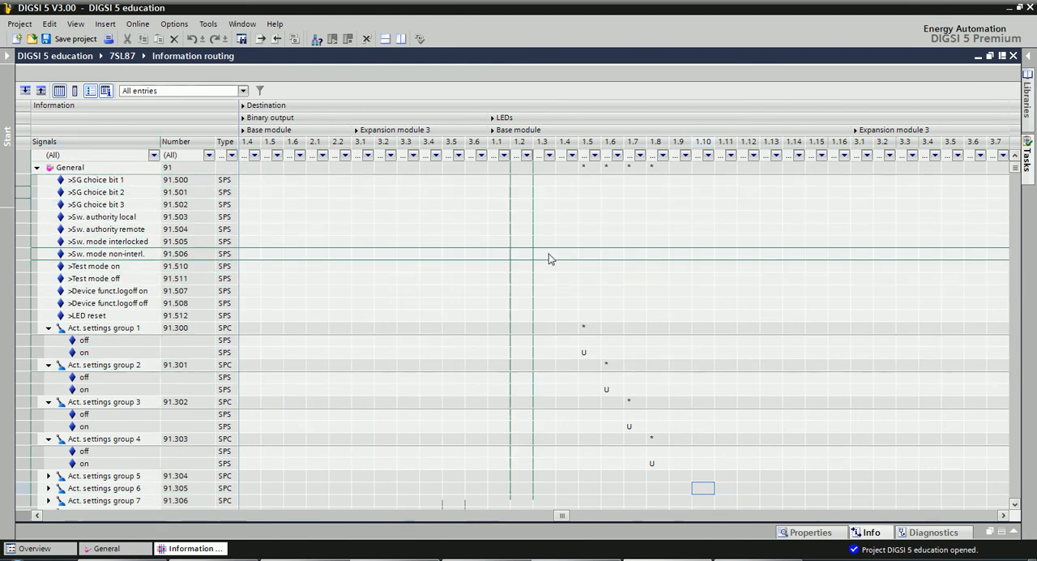
pyautogui.scroll(-1, 583, 267)
pyautogui.click(756, 316)
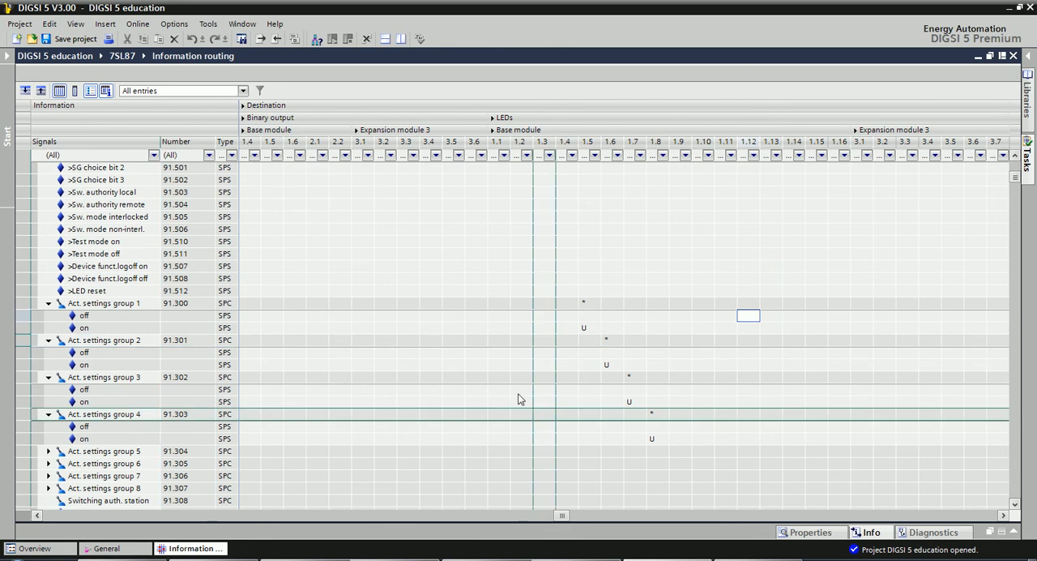
pyautogui.click(634, 389)
pyautogui.click(594, 352)
pyautogui.click(673, 414)
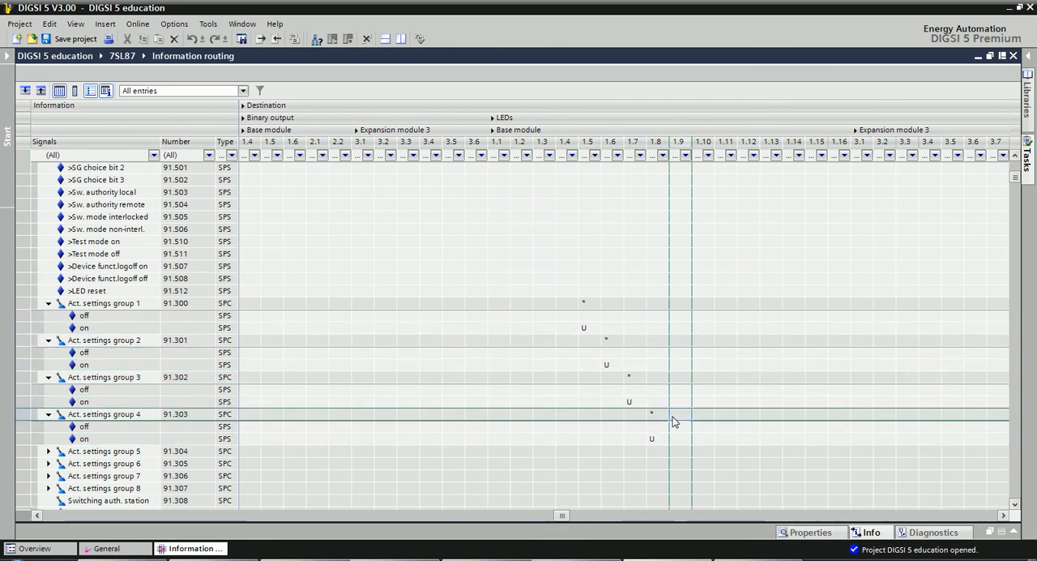
# Read the exercise PDF's instructions for inserting an Integer status (INS) signal in the General group, returning to DIGSI 5.
pyautogui.click(567, 559)
pyautogui.scroll(-2, 518, 346)
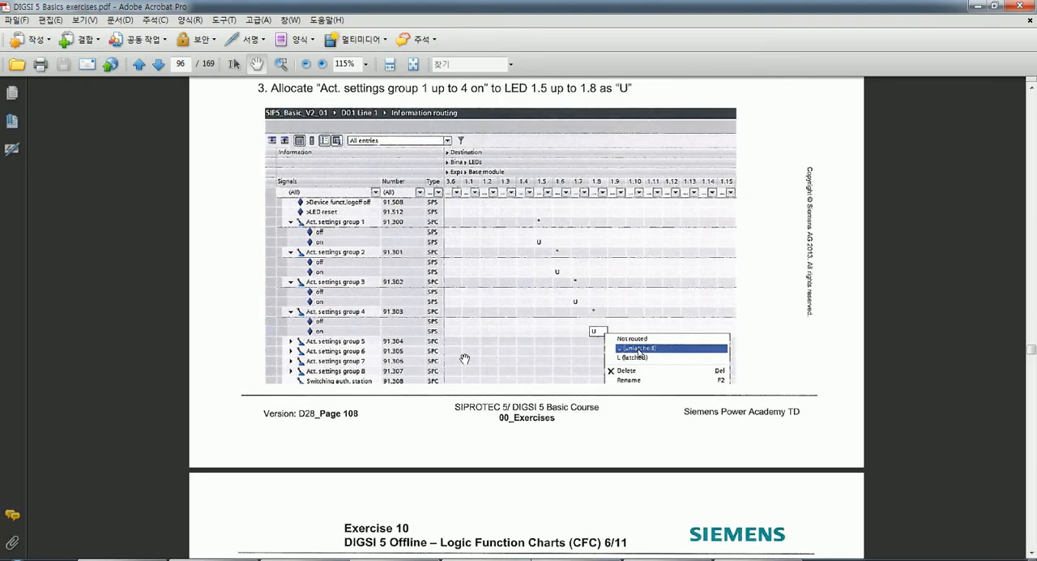
pyautogui.scroll(5, 467, 353)
pyautogui.scroll(-10, 447, 367)
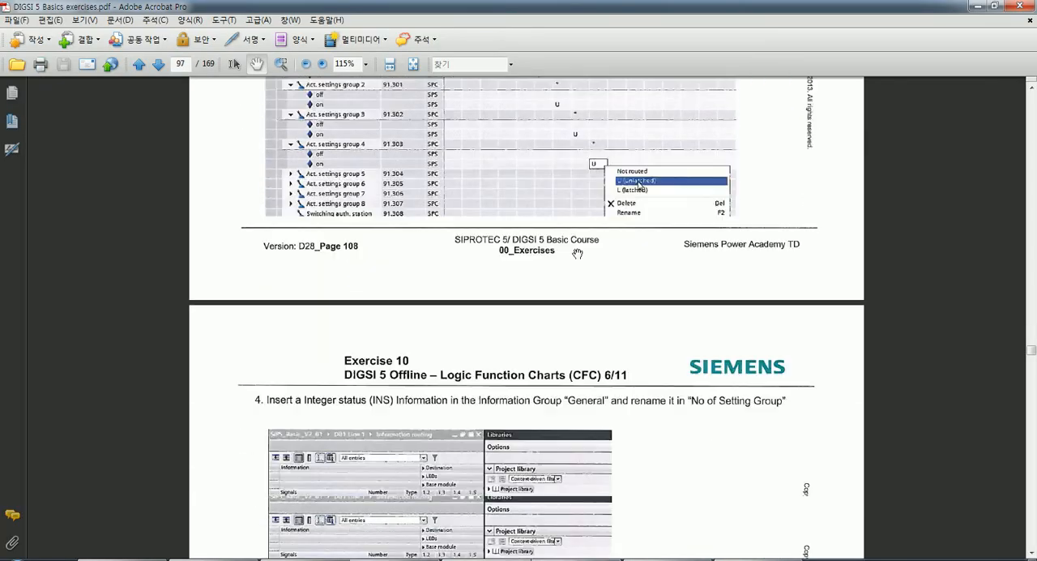
pyautogui.scroll(-3, 576, 252)
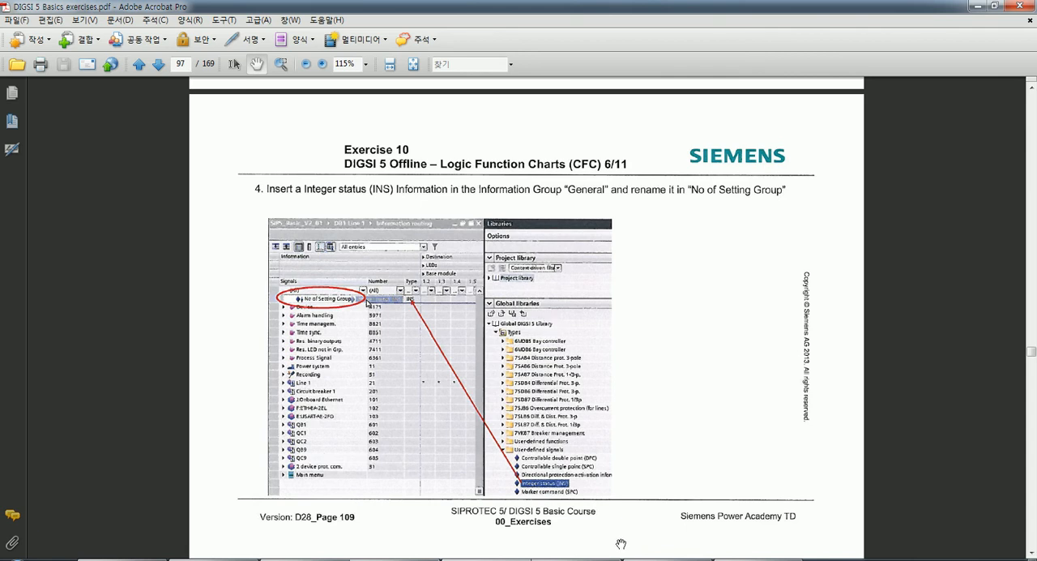
pyautogui.click(667, 558)
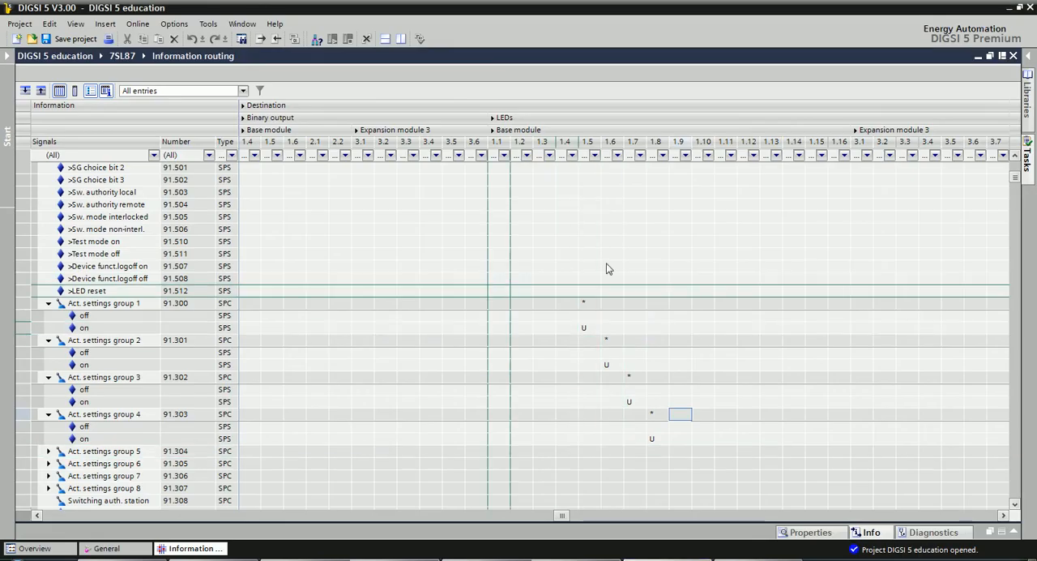
pyautogui.click(613, 354)
pyautogui.click(636, 340)
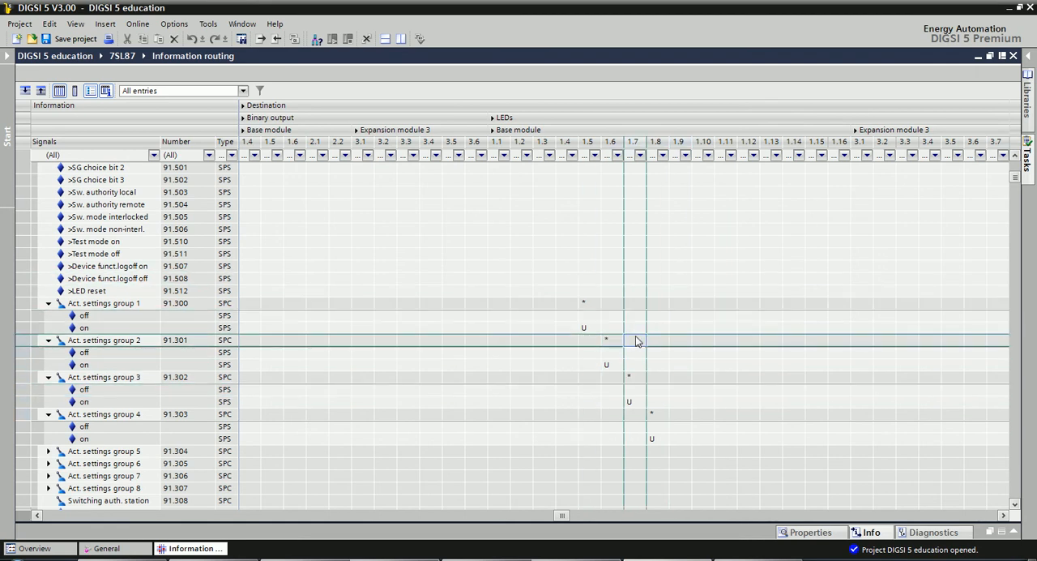
pyautogui.click(697, 367)
pyautogui.scroll(-1, 697, 372)
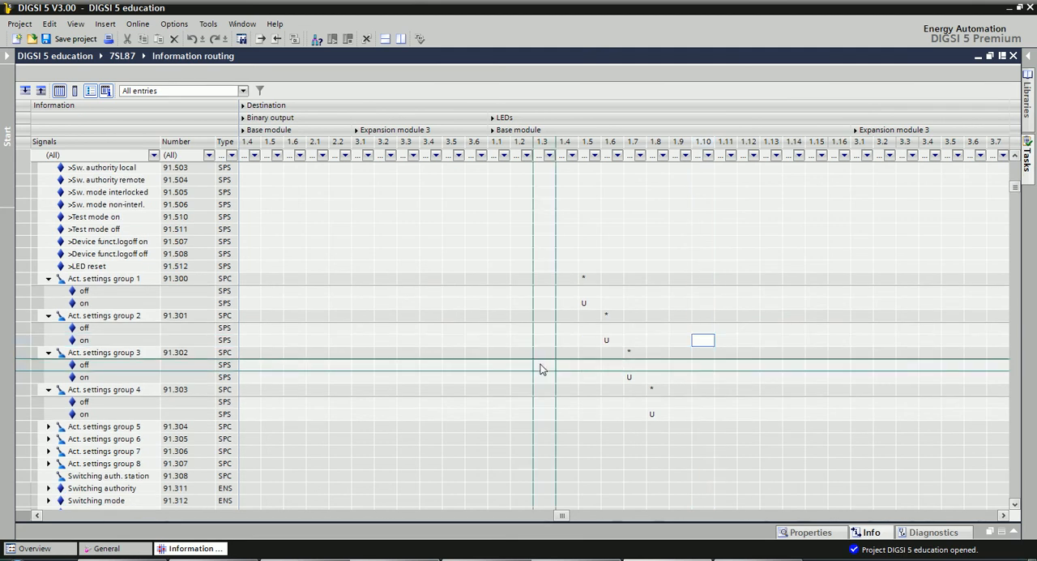
# Recheck the "No of Setting Group" signal's placement and library source in the exercise PDF, then go back to DIGSI 5's General signals.
pyautogui.click(538, 558)
pyautogui.moveTo(524, 327); pyautogui.dragTo(533, 366)
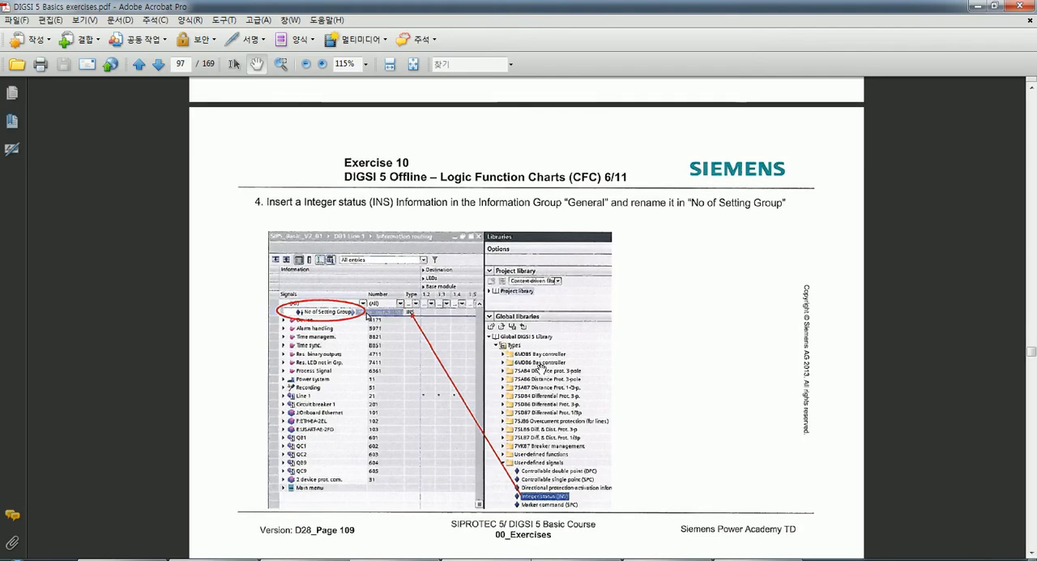
pyautogui.hotkey('alt', 'Tab')
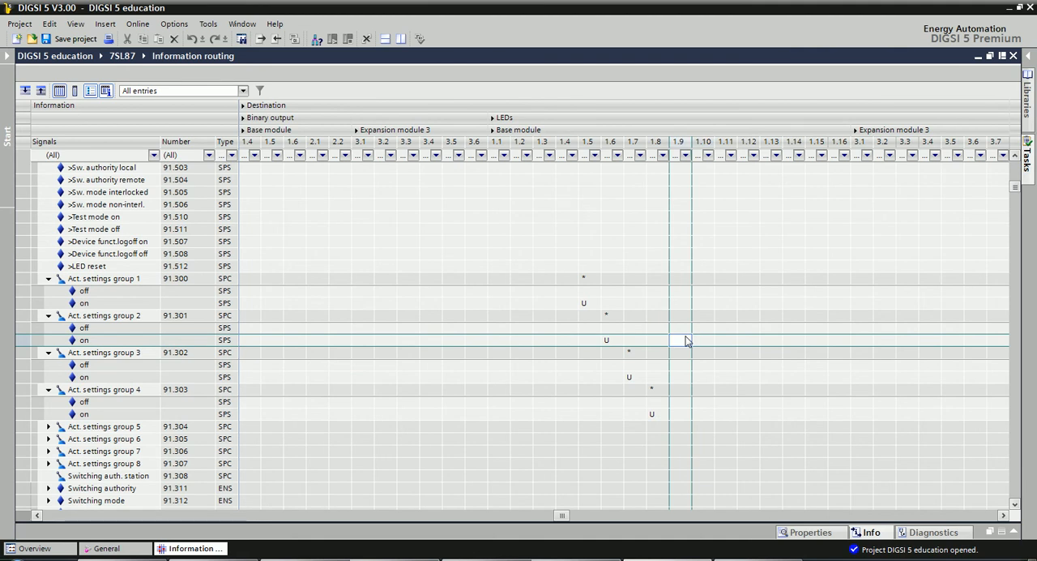
pyautogui.scroll(4, 354, 364)
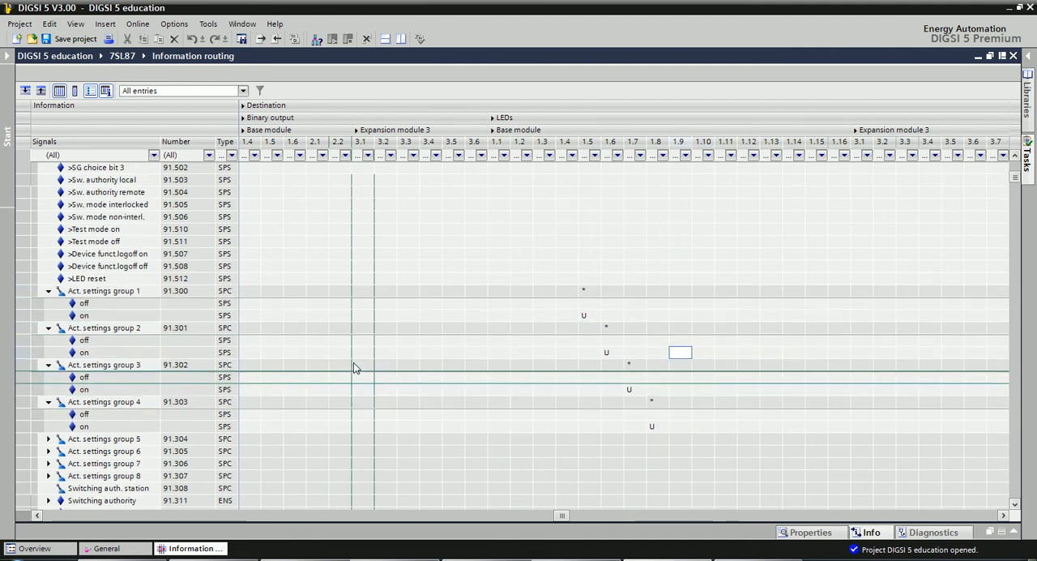
# Look through the General group's signals in the information routing matrix, from the SG choice bits to Block monitoring dir.
pyautogui.scroll(-2, 354, 364)
pyautogui.scroll(2, 351, 357)
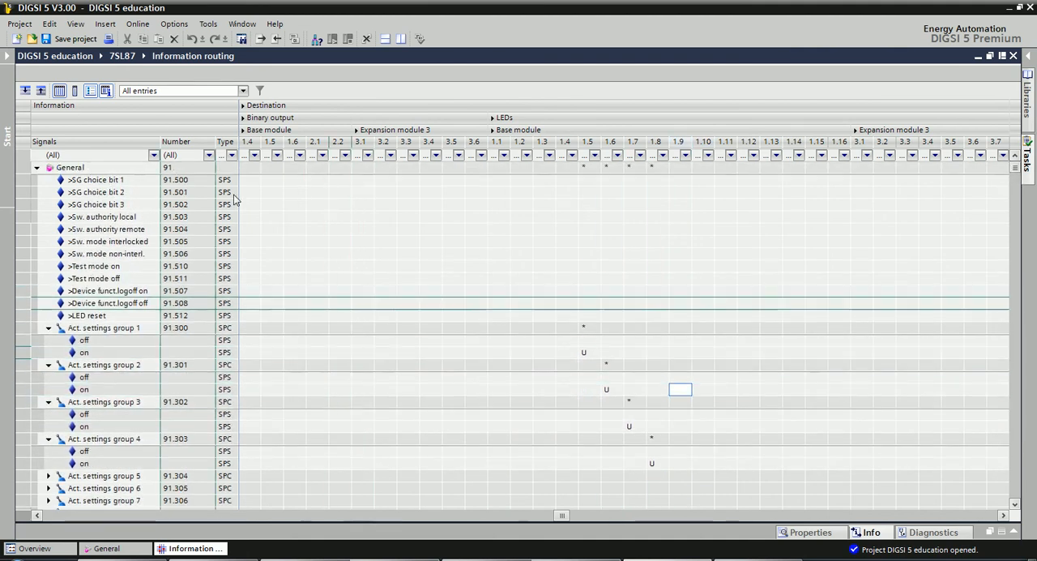
pyautogui.scroll(-4, 526, 317)
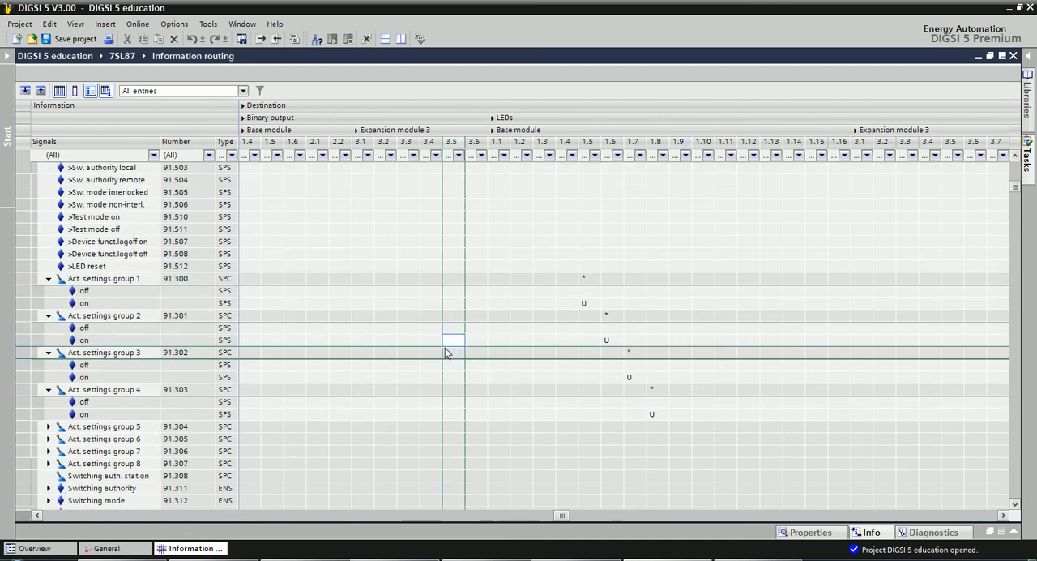
pyautogui.scroll(-2, 457, 337)
pyautogui.scroll(-2, 462, 339)
pyautogui.scroll(-2, 575, 340)
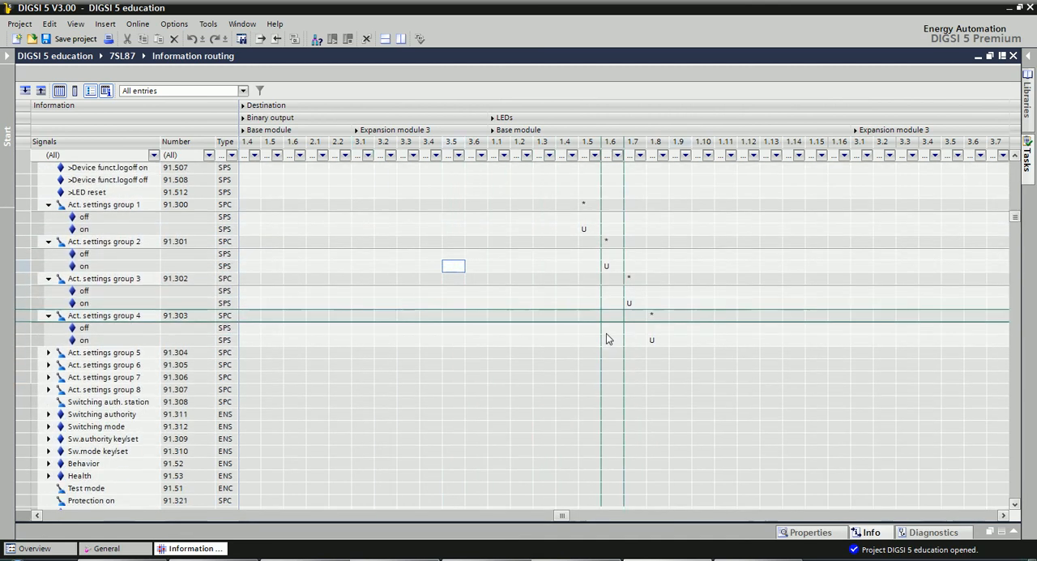
pyautogui.scroll(-4, 603, 340)
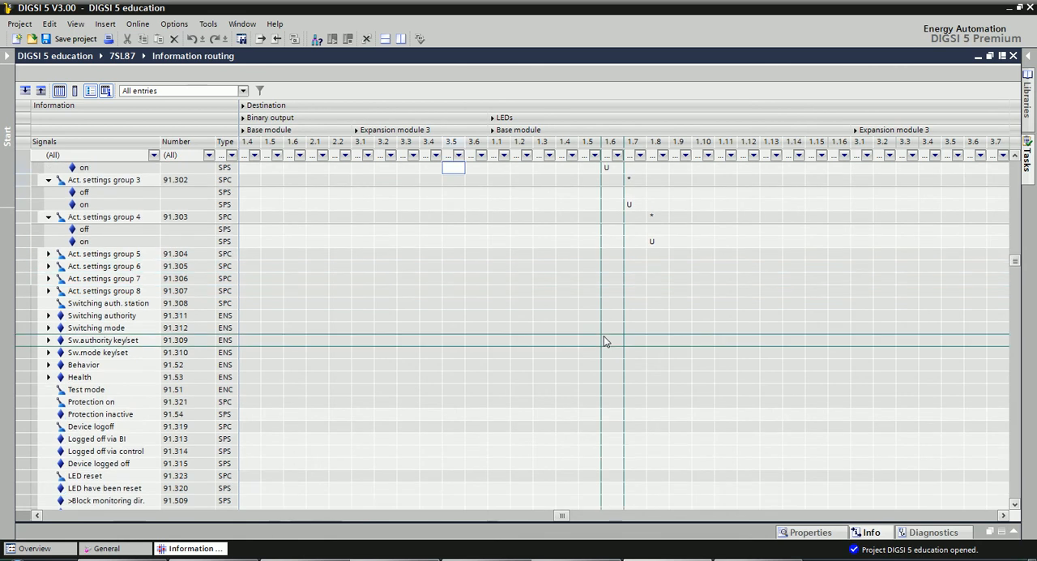
pyautogui.scroll(-1, 616, 330)
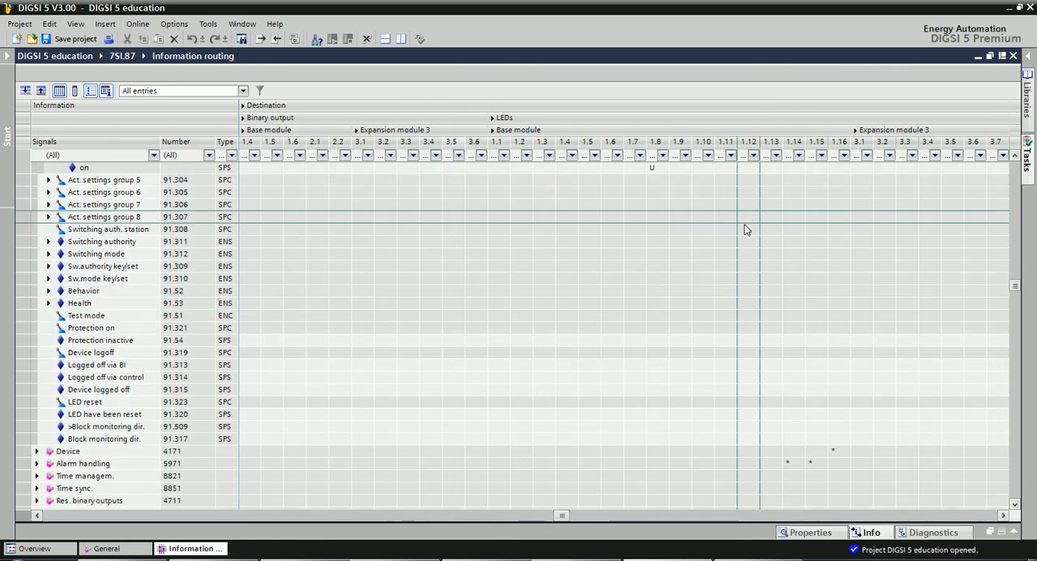
# Switch to the exercise PDF, reread step 4 on inserting the Integer status (INS) signal, and return to DIGSI 5.
pyautogui.click(508, 559)
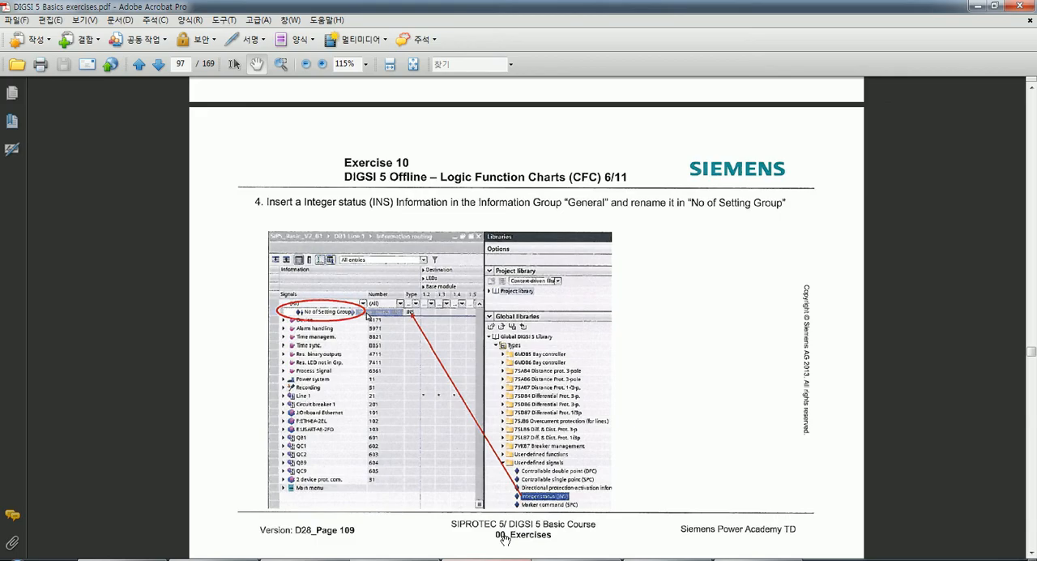
pyautogui.scroll(-1, 567, 290)
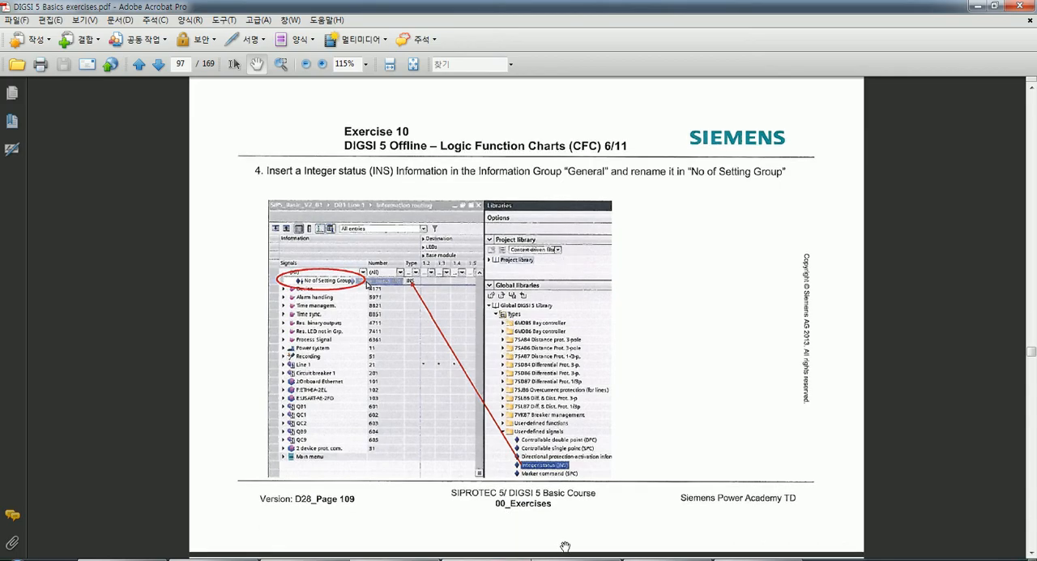
pyautogui.click(668, 559)
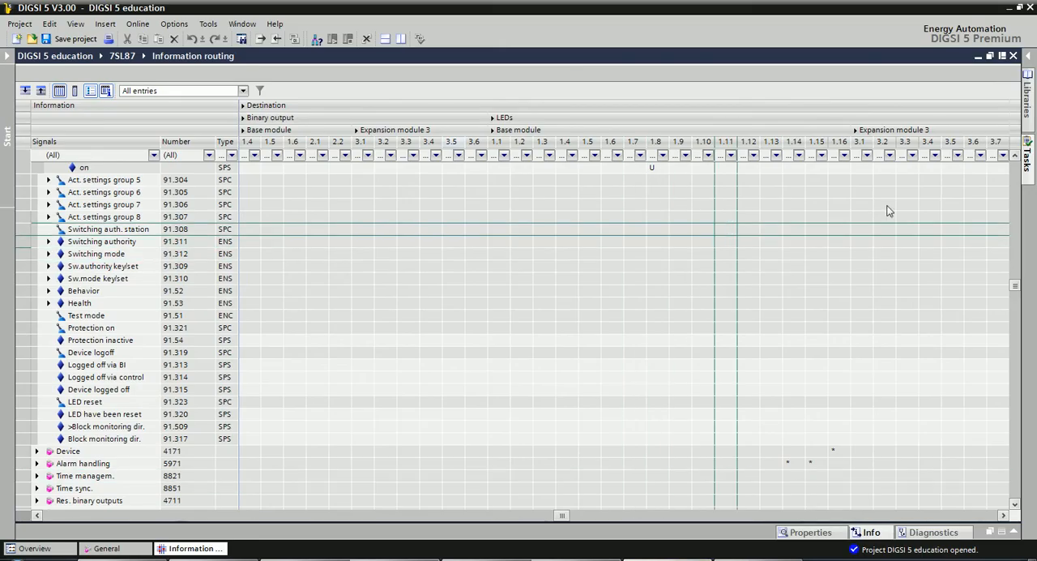
pyautogui.click(1031, 102)
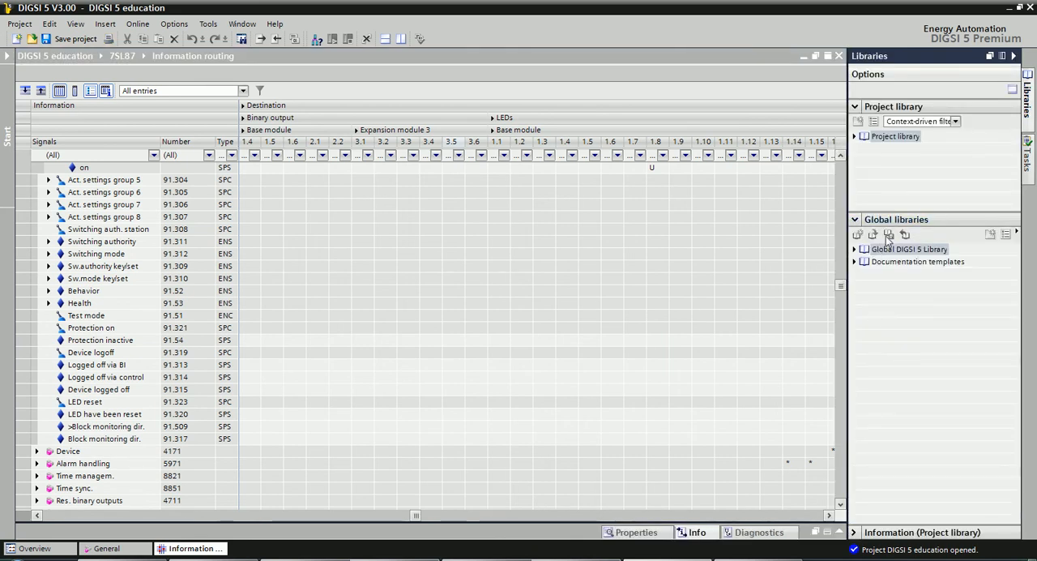
pyautogui.click(1027, 102)
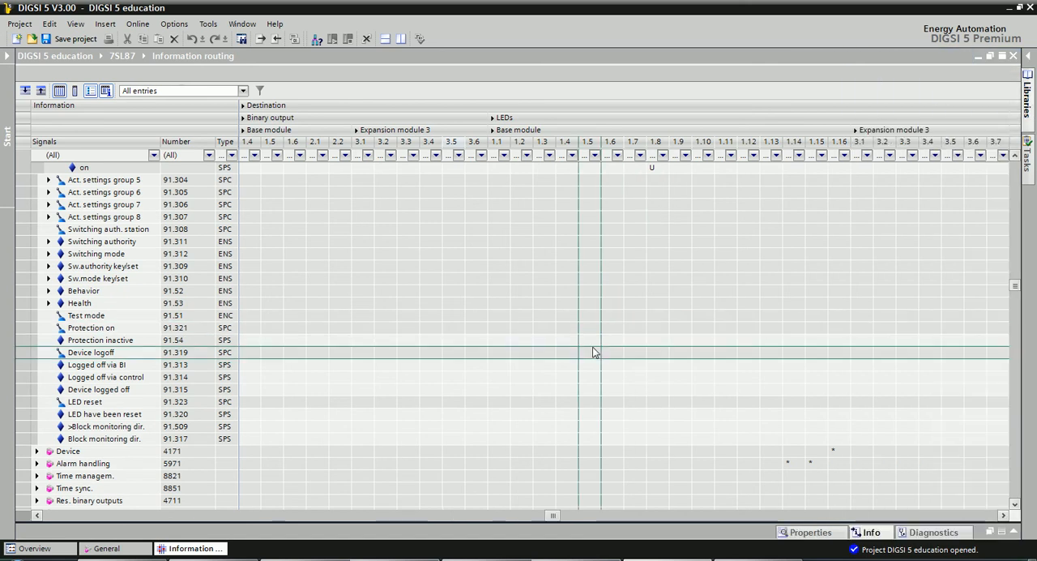
pyautogui.click(594, 352)
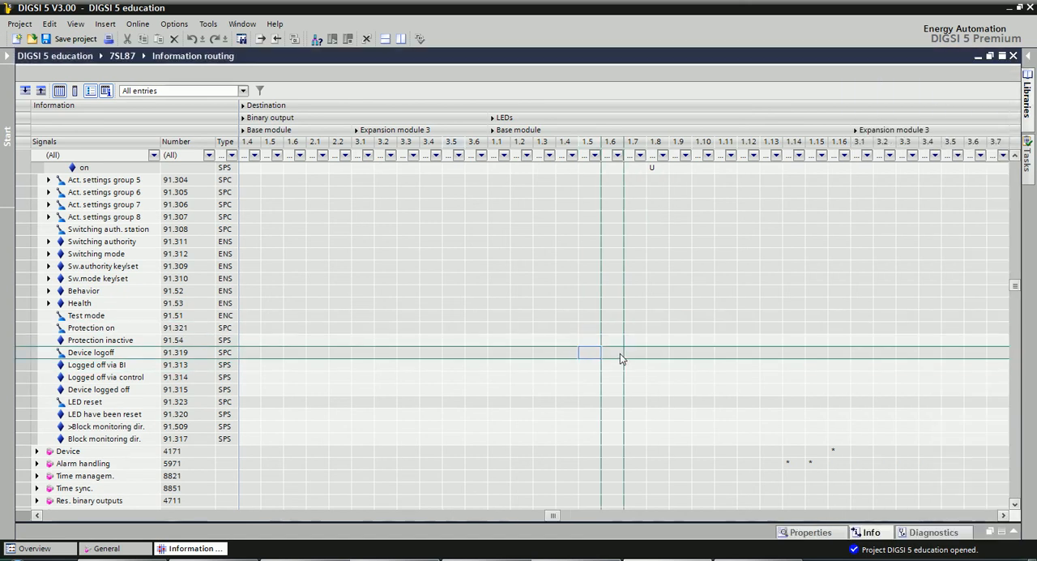
# Show the libraries and expand the Global DIGSI 5 Library's types down to the User-defined signals folder.
pyautogui.click(1027, 95)
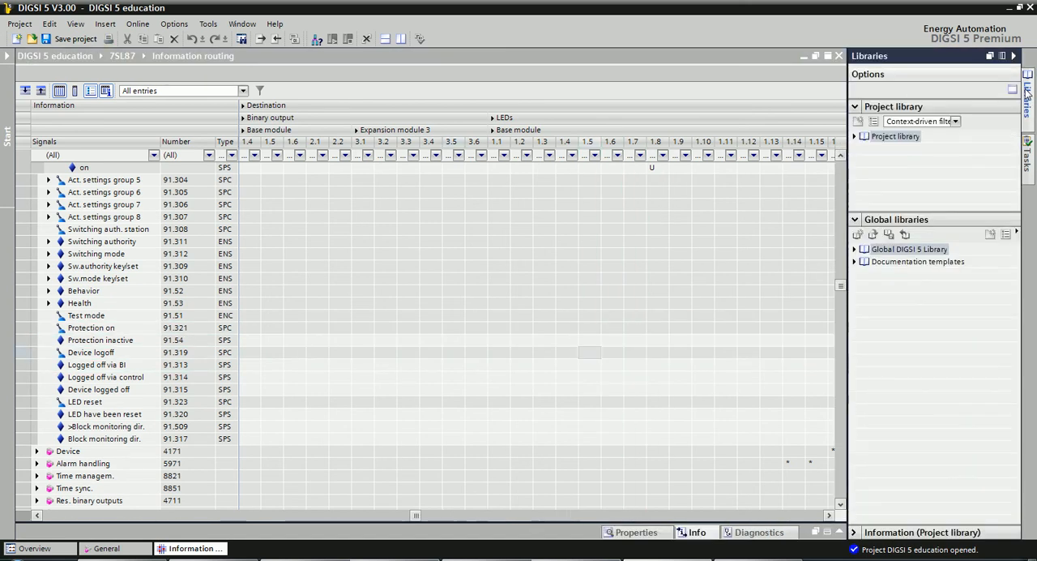
pyautogui.click(887, 250)
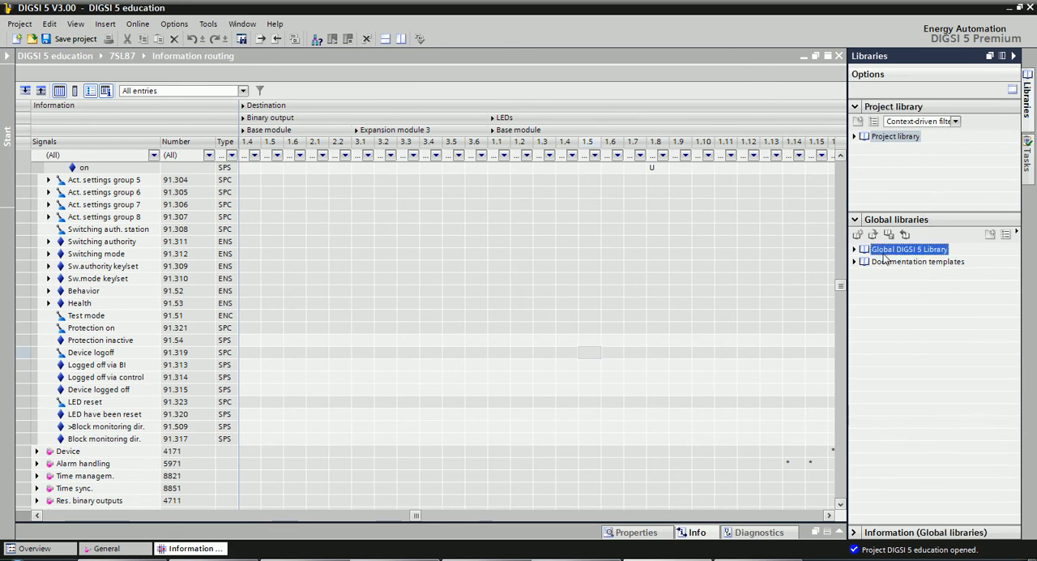
pyautogui.doubleClick(883, 250)
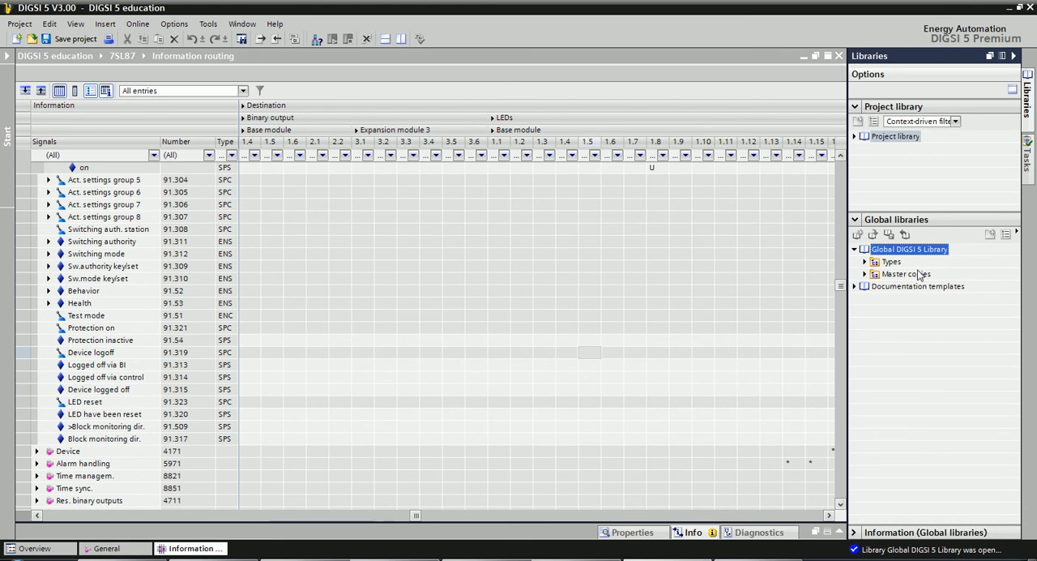
pyautogui.click(865, 262)
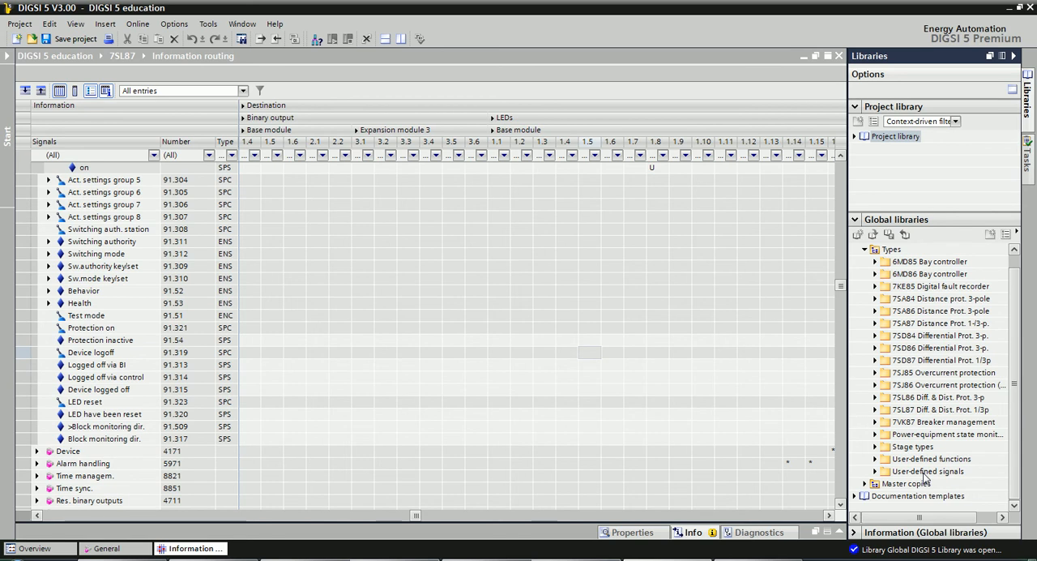
pyautogui.doubleClick(923, 473)
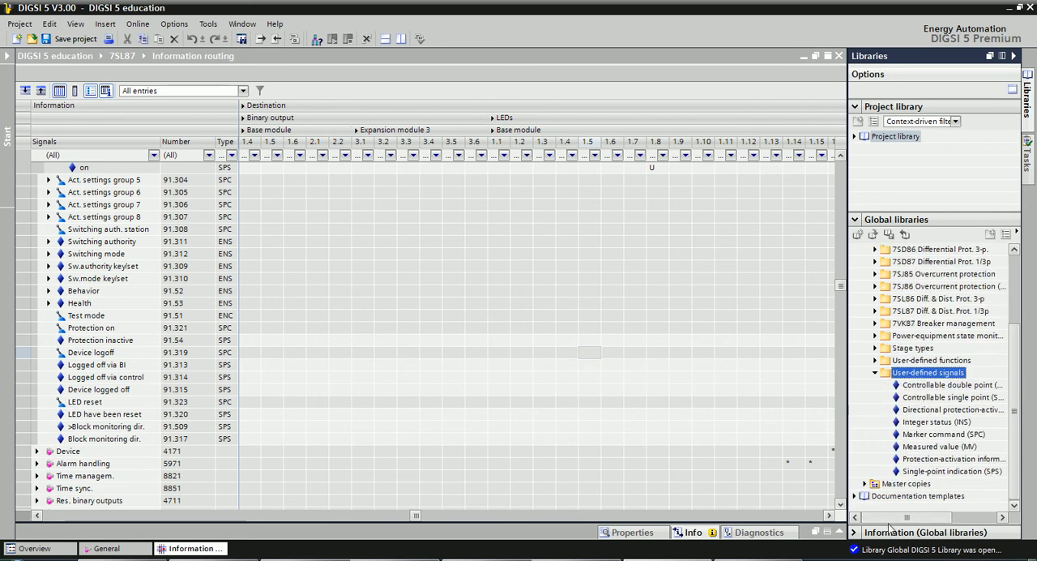
# Insert an Integer status (INS) signal from the user-defined signals at the end of the General group in information routing.
pyautogui.click(1001, 519)
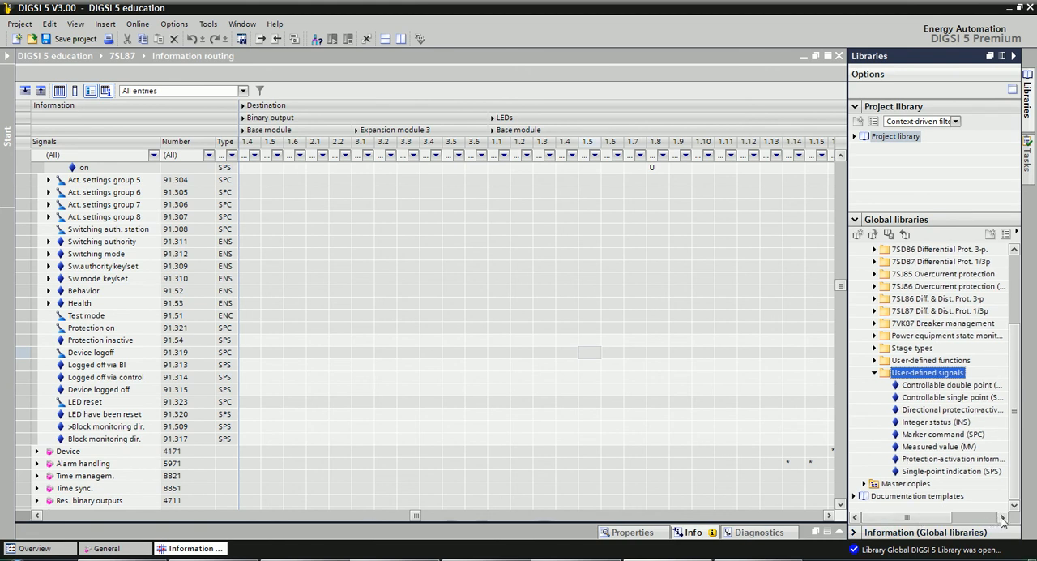
pyautogui.click(1002, 519)
pyautogui.click(1001, 518)
pyautogui.click(1002, 519)
pyautogui.click(1001, 519)
pyautogui.click(1002, 519)
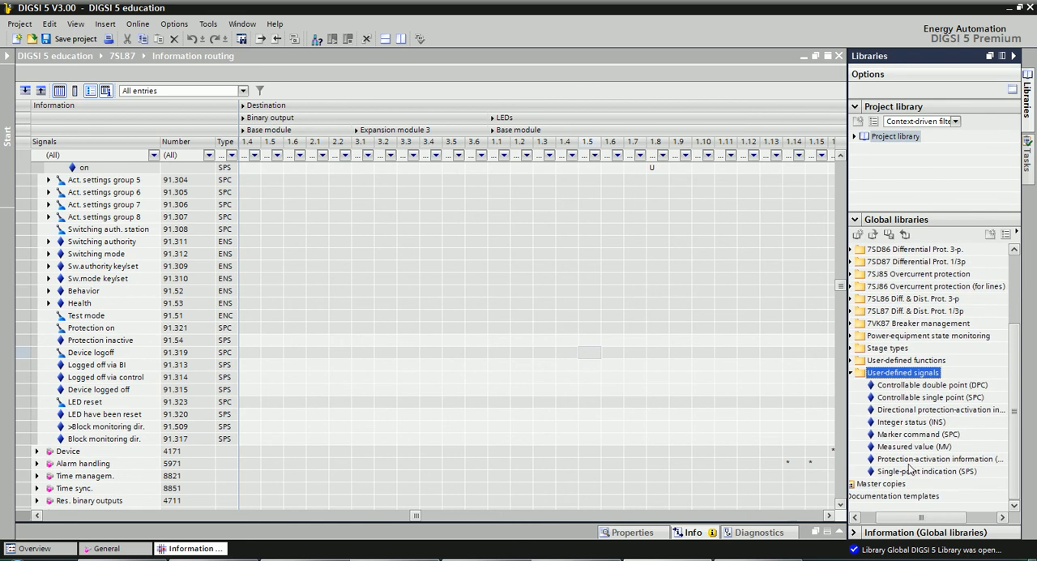
pyautogui.click(913, 422)
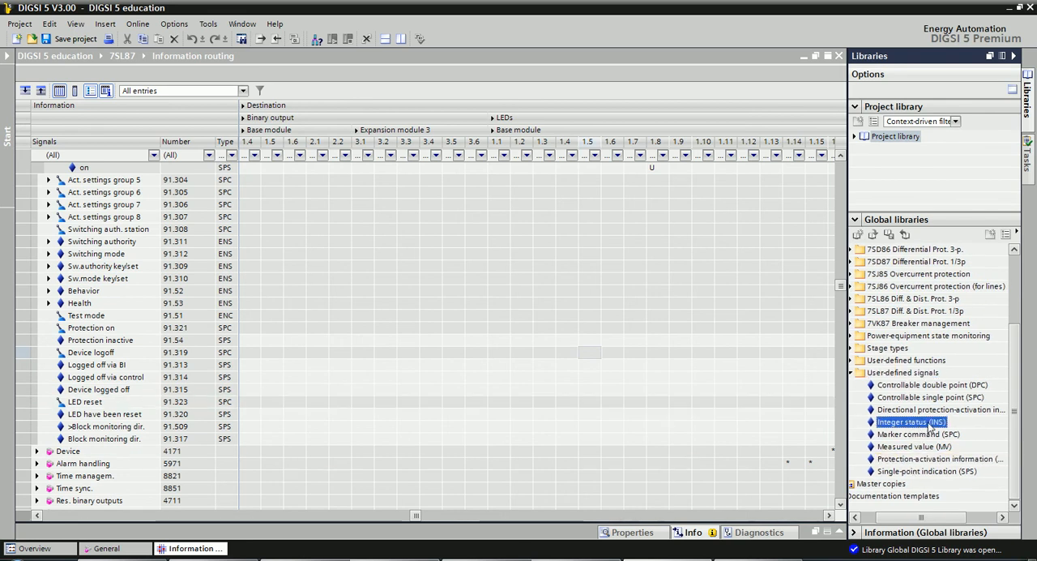
pyautogui.moveTo(926, 424); pyautogui.dragTo(196, 420)
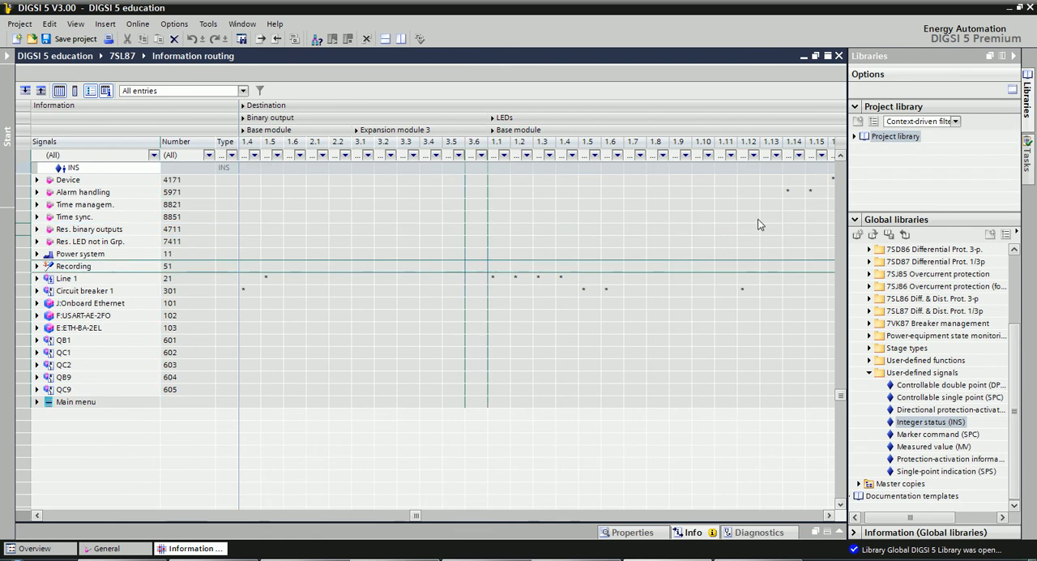
# Rename the new INS signal in the General group to "No of Setting Group".
pyautogui.click(840, 157)
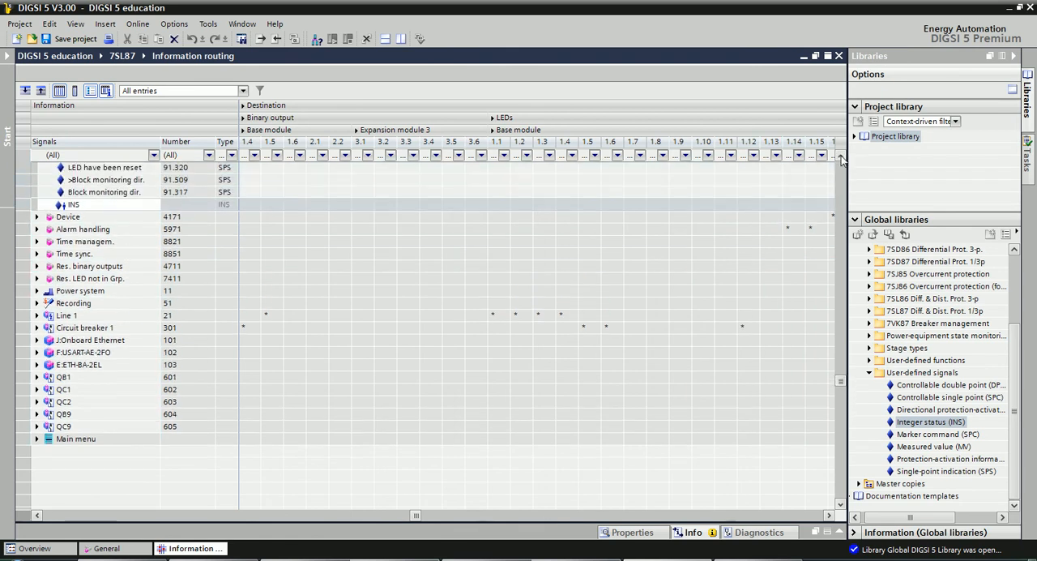
pyautogui.click(840, 157)
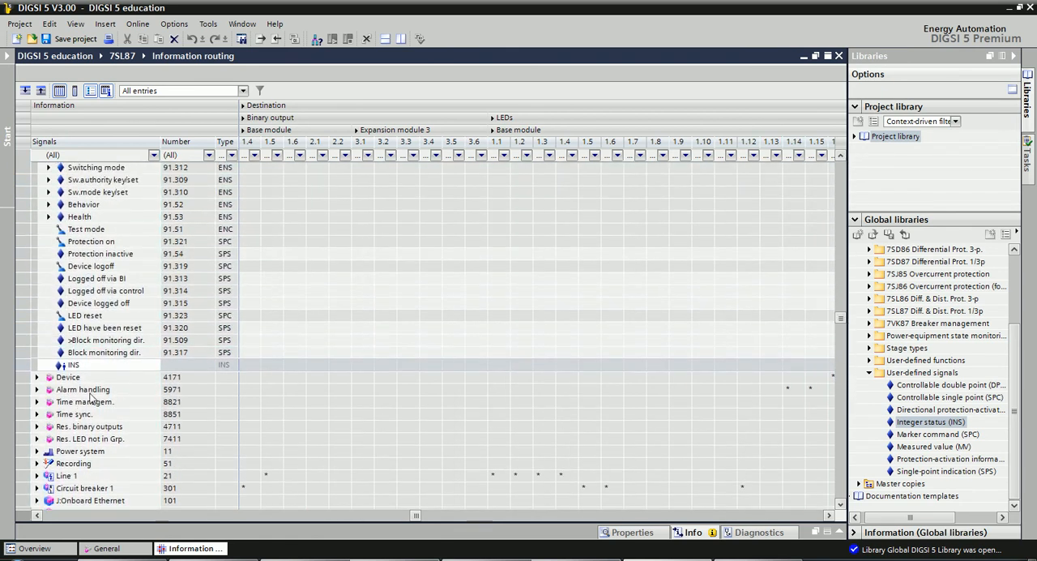
pyautogui.click(84, 366)
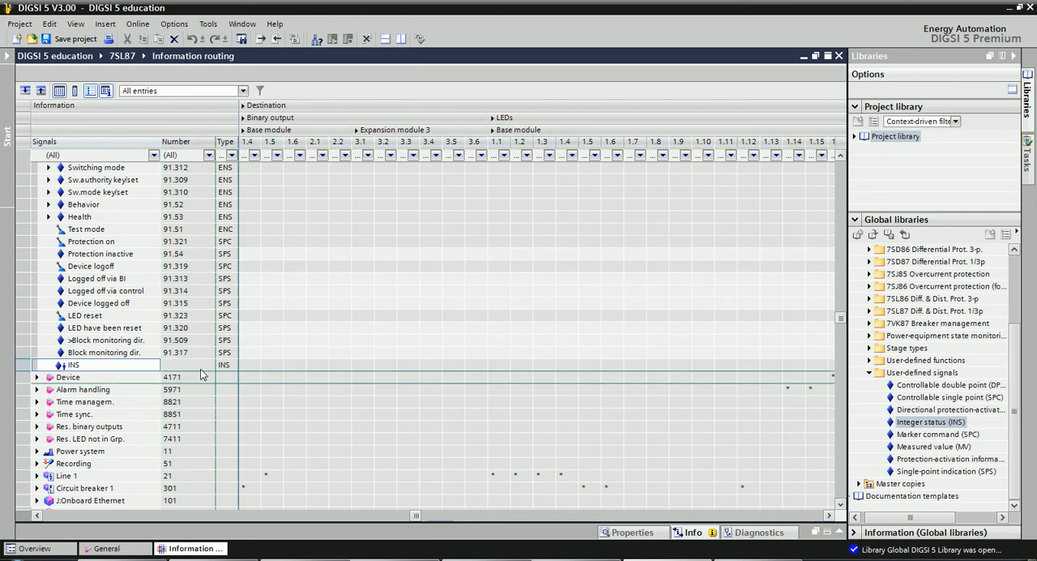
pyautogui.click(116, 366)
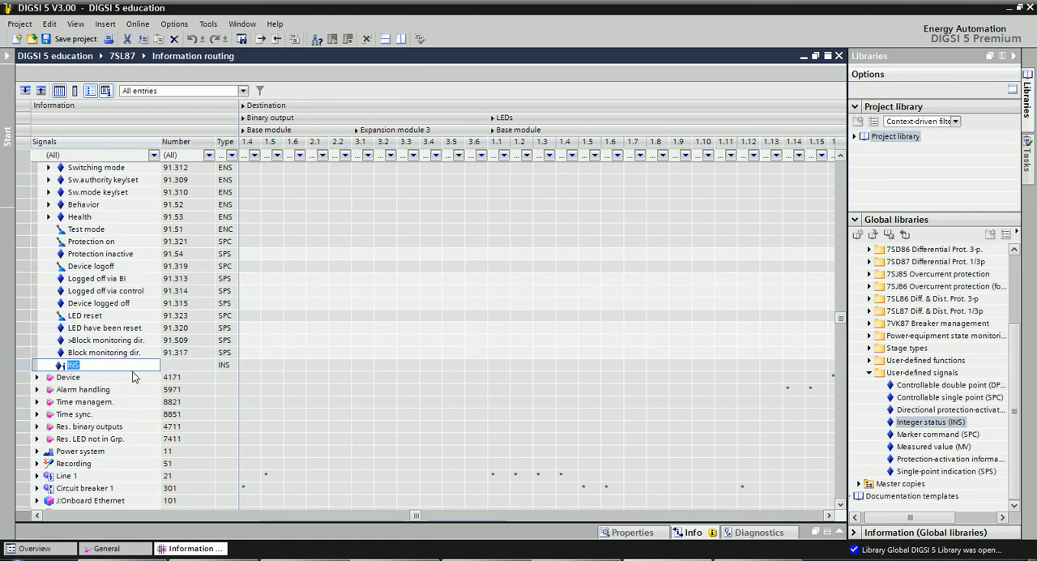
pyautogui.hotkey('alt', 'Tab')
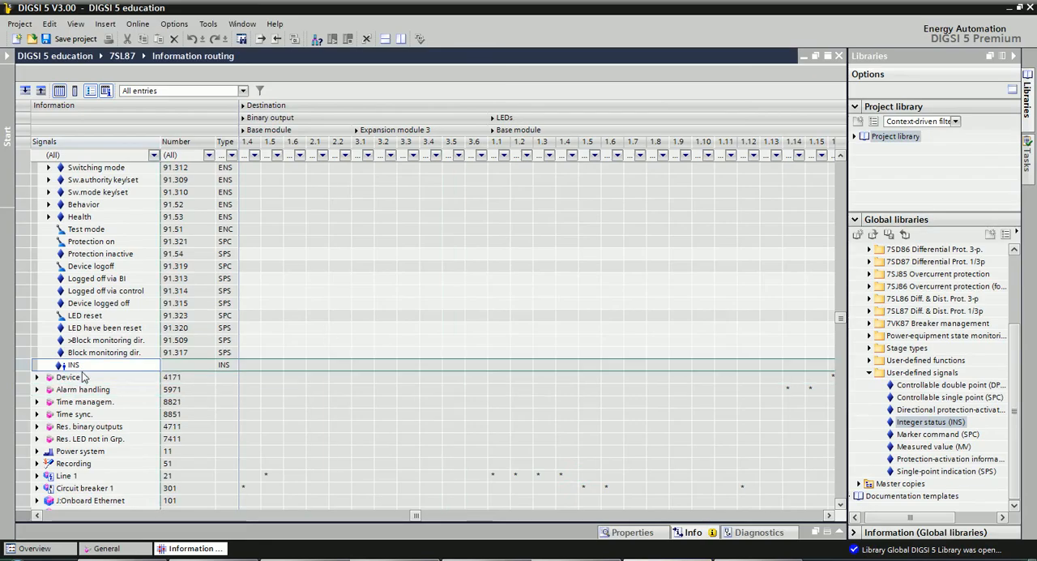
pyautogui.click(83, 367)
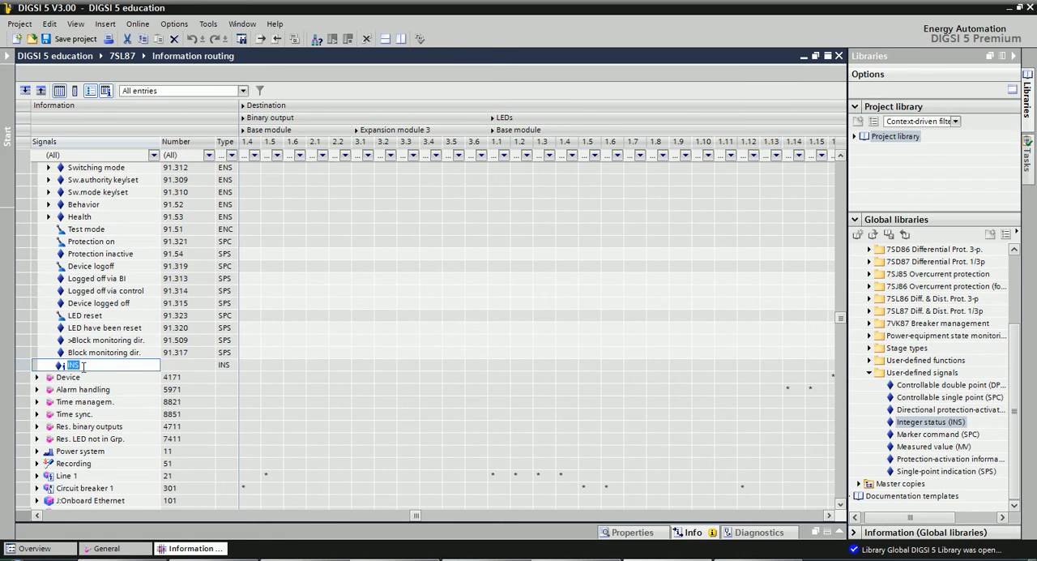
pyautogui.write('N')
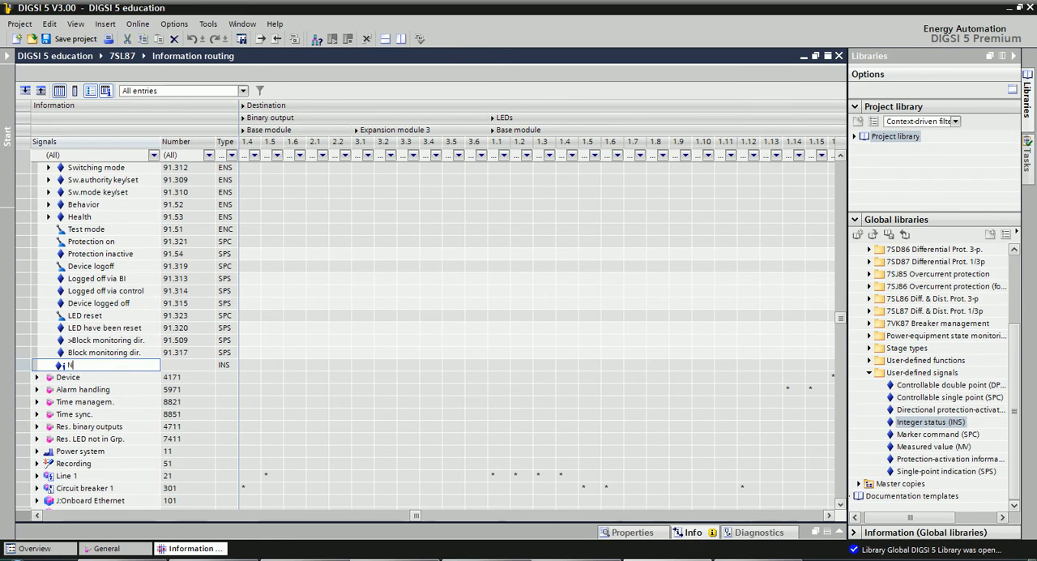
pyautogui.write('o of Setting Group')
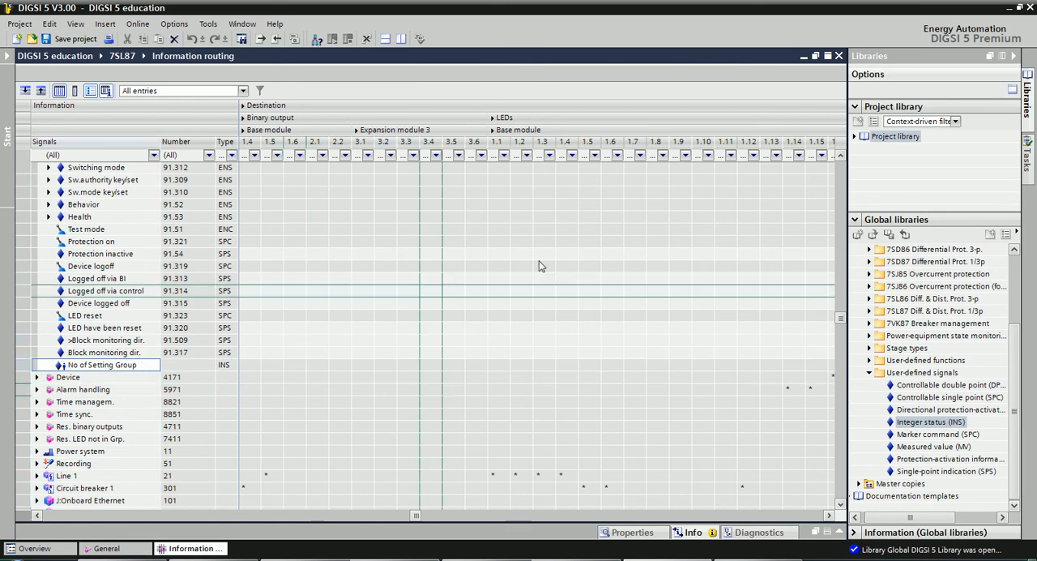
pyautogui.click(318, 352)
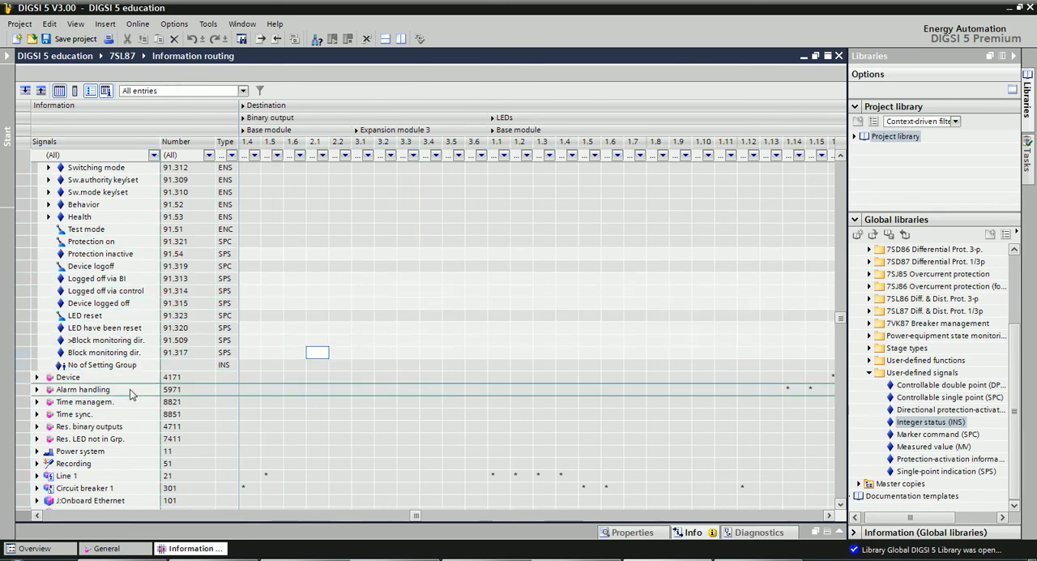
pyautogui.click(106, 368)
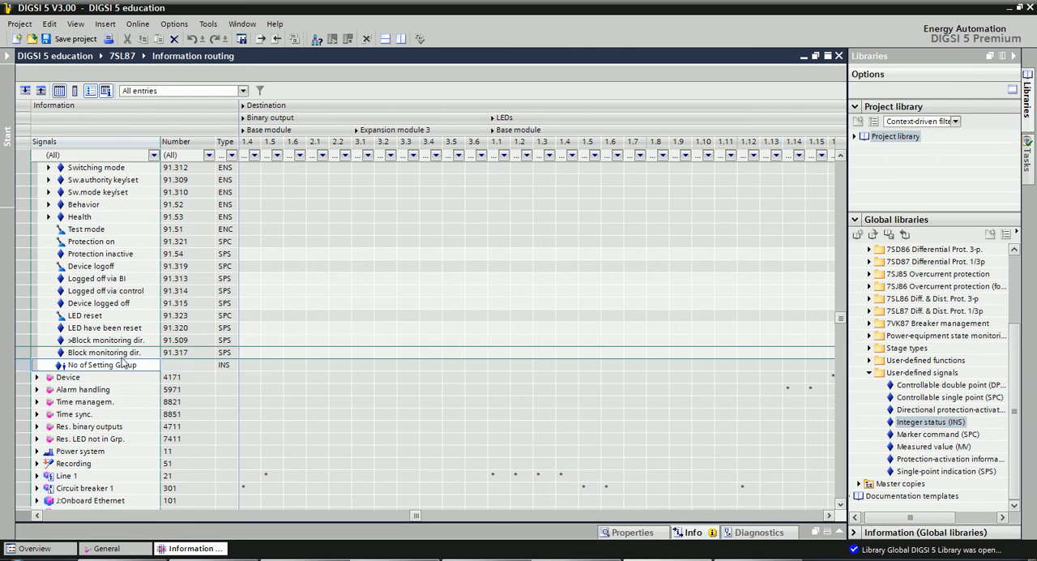
# Show the project tree, expand the 7SL87's display pages and open the SINGLE LINE page for editing.
pyautogui.click(8, 133)
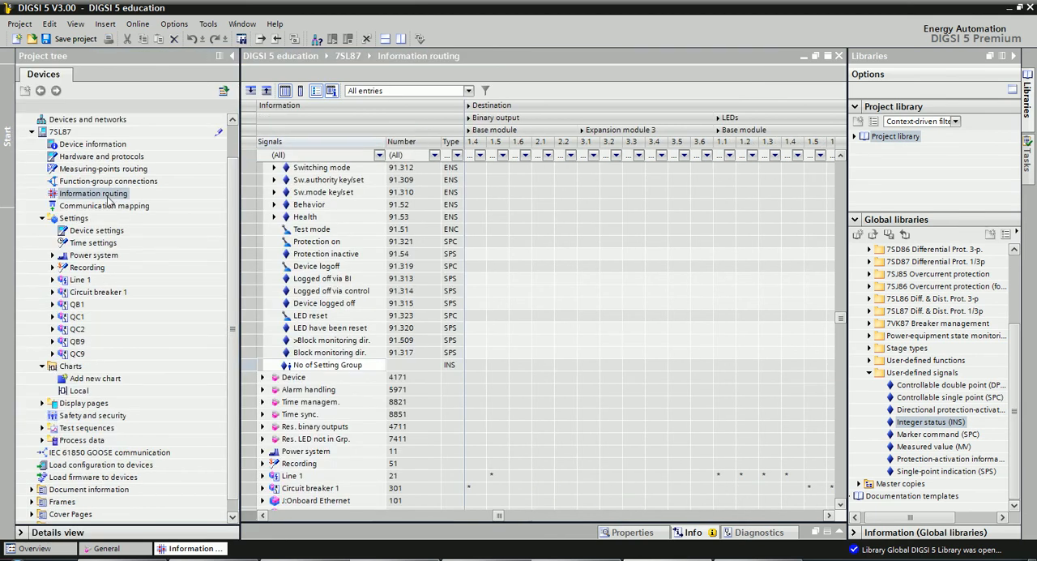
pyautogui.doubleClick(85, 403)
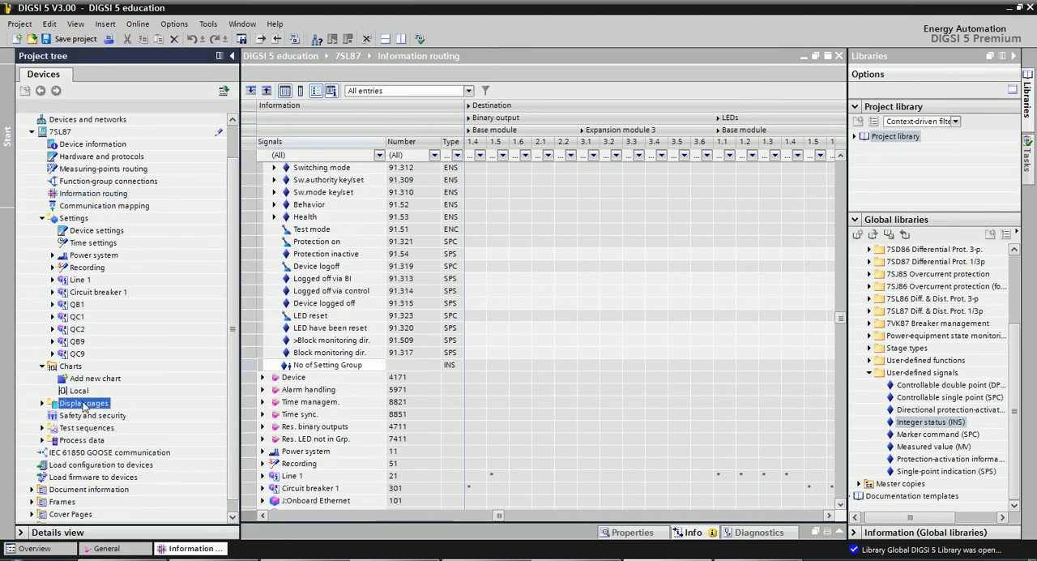
pyautogui.scroll(-2, 87, 404)
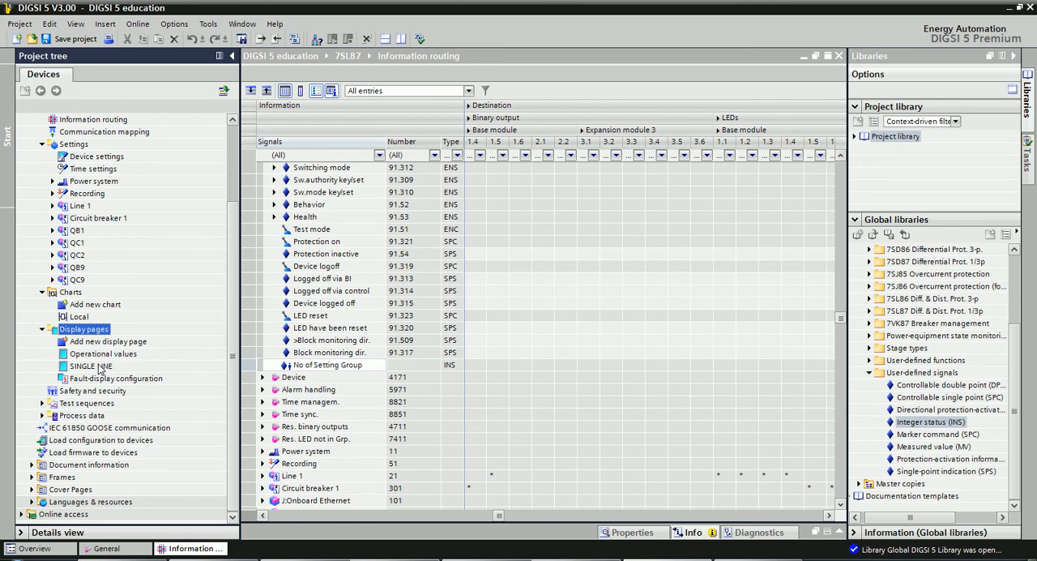
pyautogui.click(100, 369)
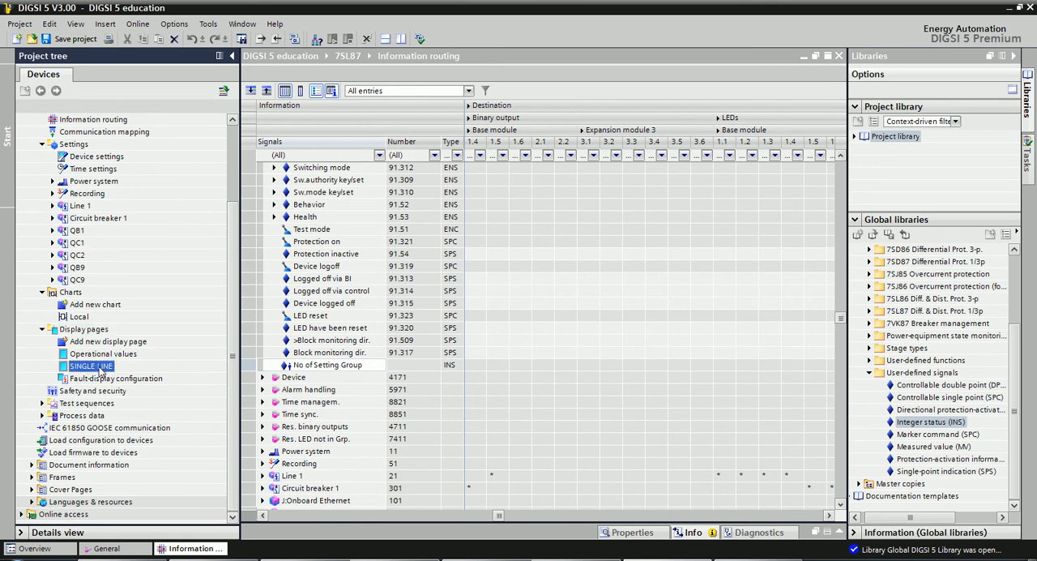
pyautogui.doubleClick(100, 369)
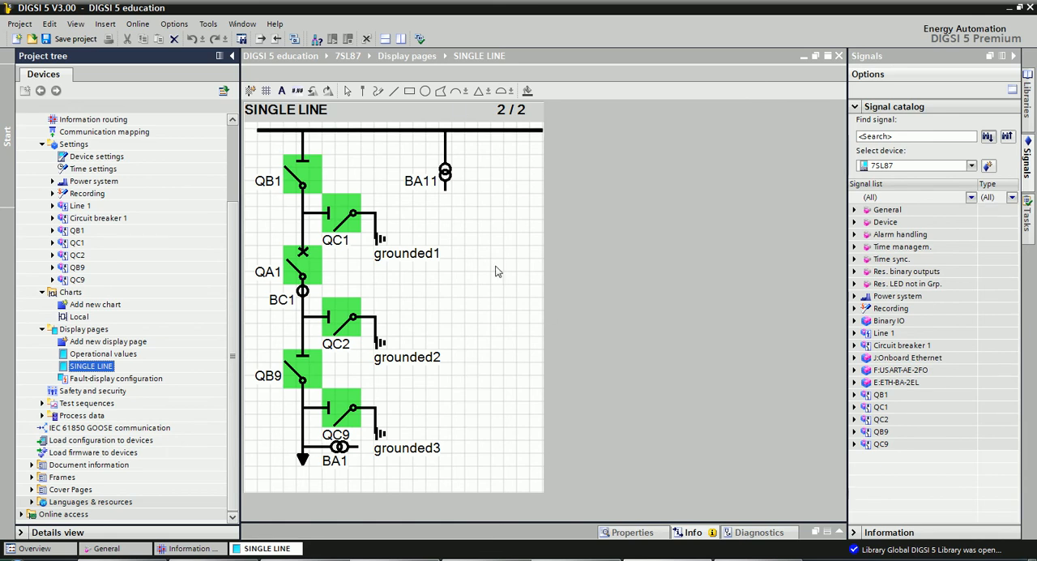
# Place the General group's "No of Setting Group" signal on the SINGLE LINE display page, in the free area beside QA1 and QC2.
pyautogui.click(702, 299)
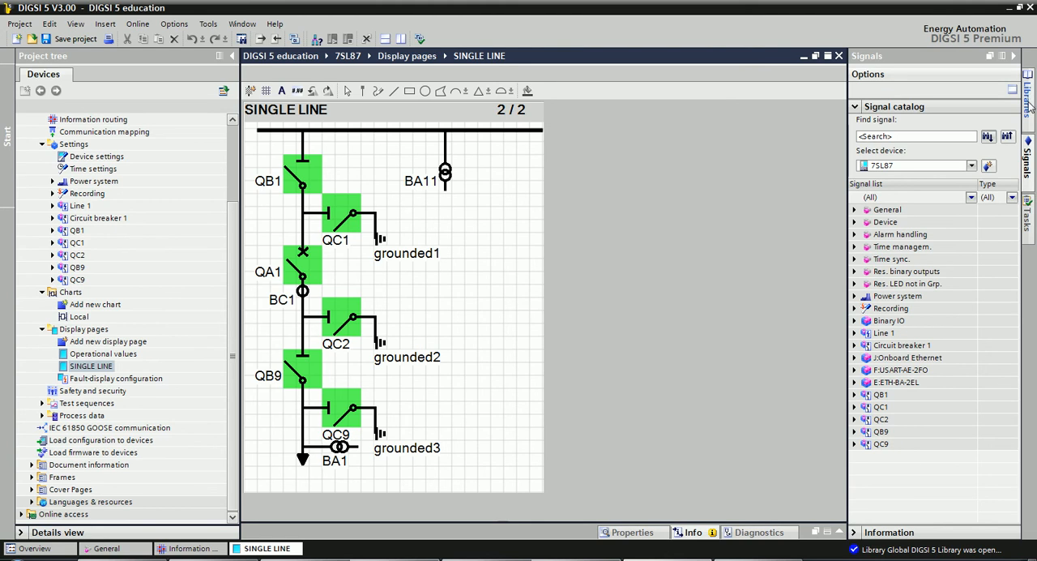
pyautogui.click(1031, 162)
pyautogui.click(1031, 162)
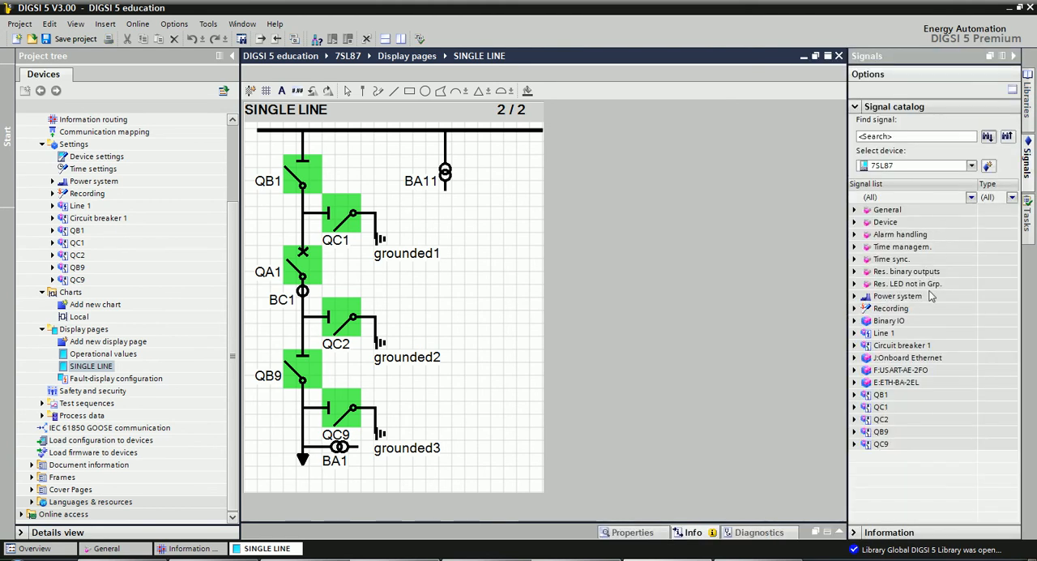
pyautogui.click(855, 210)
pyautogui.scroll(-5, 954, 284)
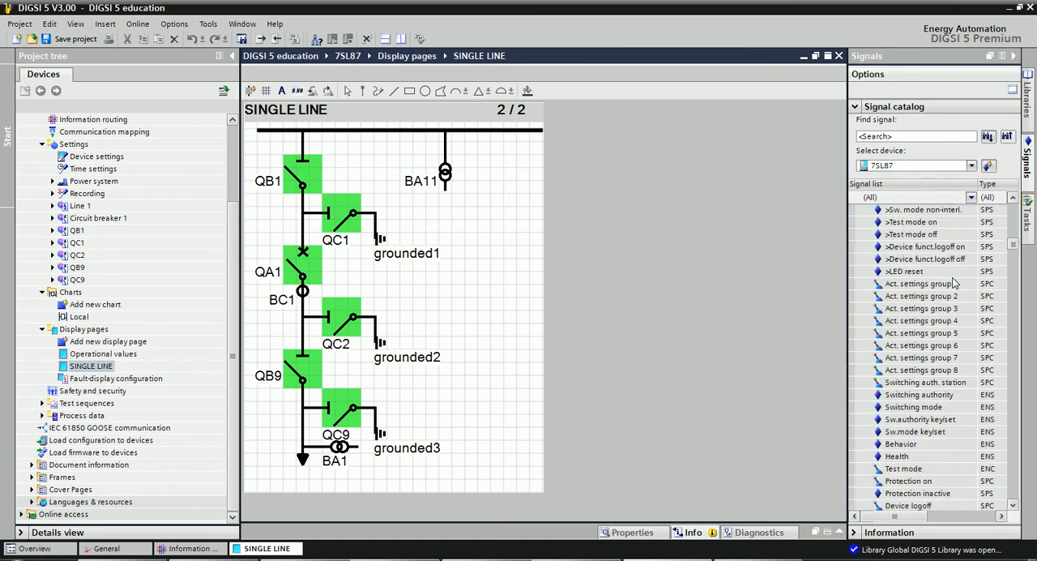
pyautogui.scroll(-3, 953, 283)
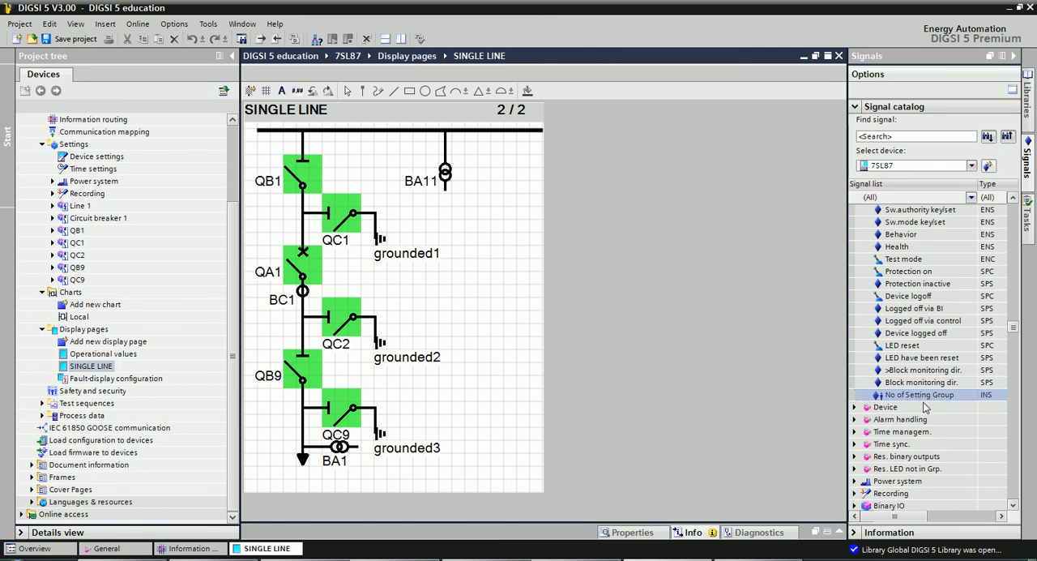
pyautogui.scroll(3, 929, 409)
pyautogui.scroll(-2, 931, 399)
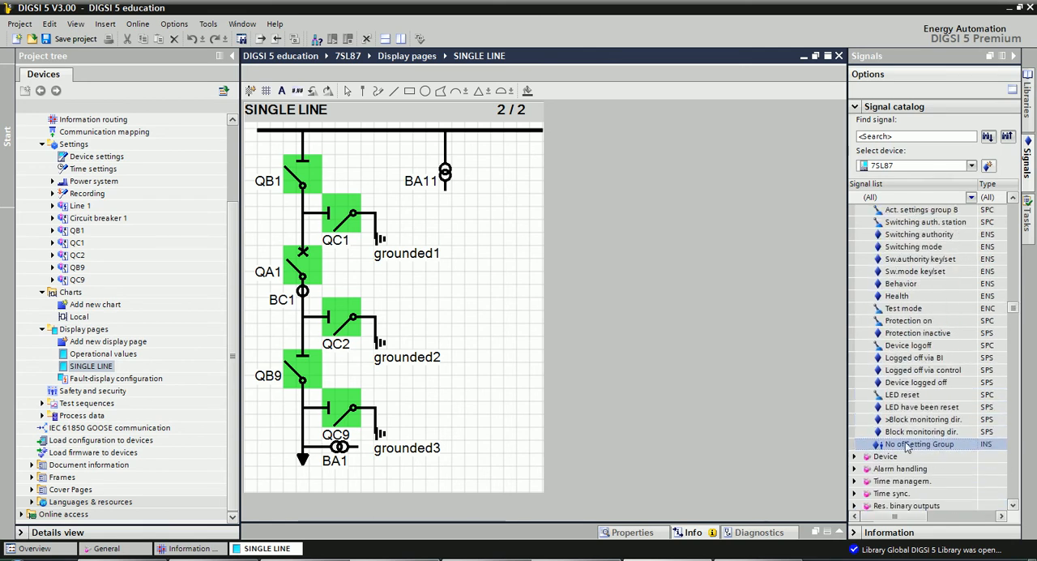
pyautogui.scroll(-1, 907, 436)
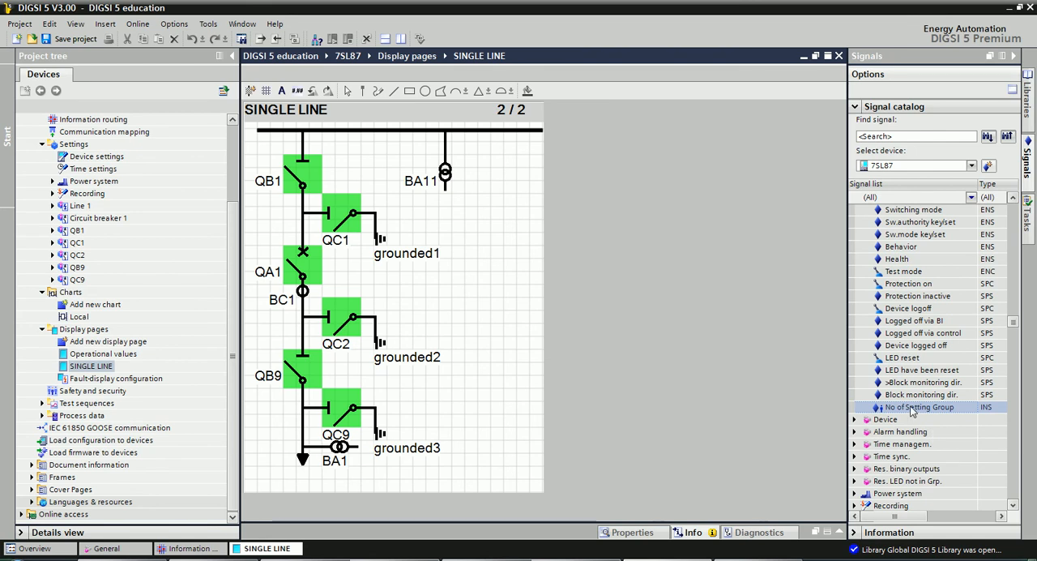
pyautogui.moveTo(911, 409); pyautogui.dragTo(444, 297)
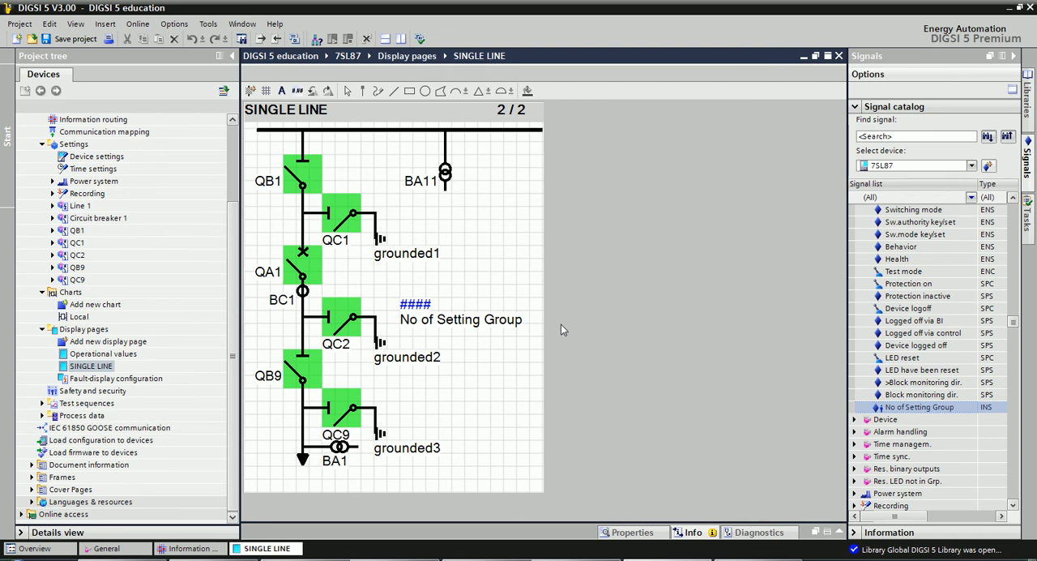
pyautogui.click(421, 306)
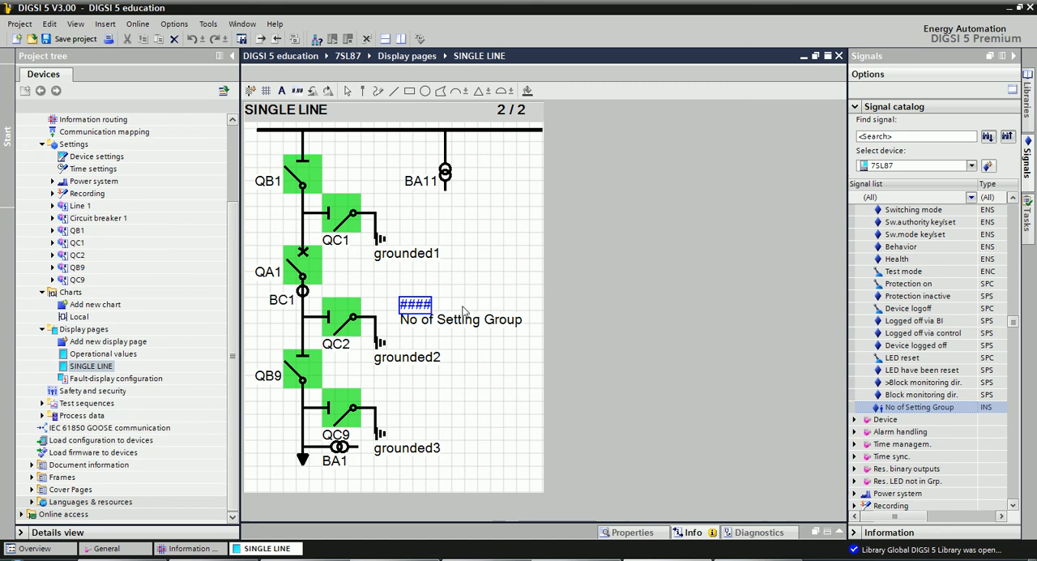
# Add a new chart named "setting Group" to the 7SL87 with the Event-triggered function chart task and open it.
pyautogui.click(72, 293)
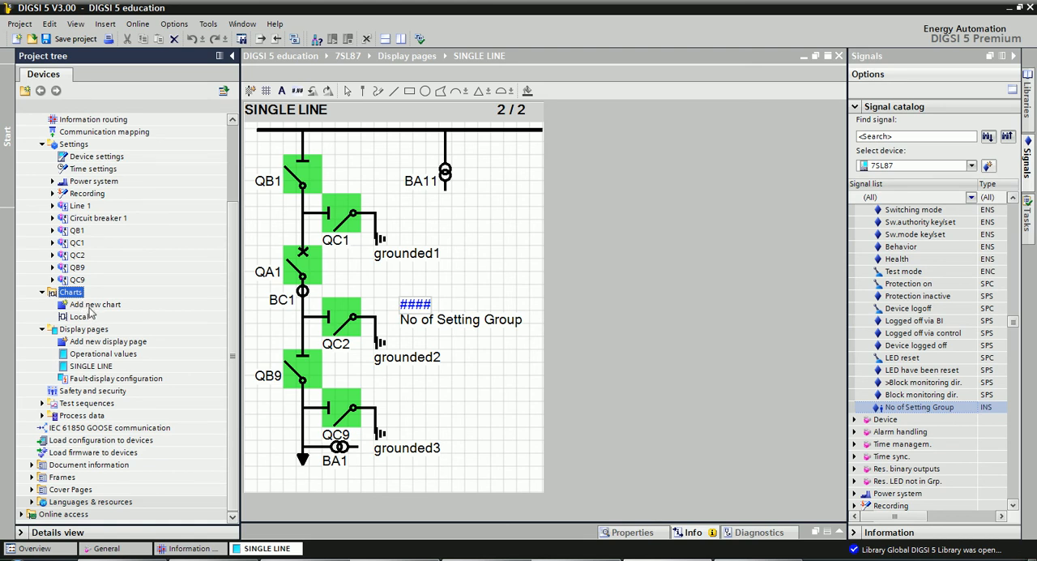
pyautogui.doubleClick(90, 306)
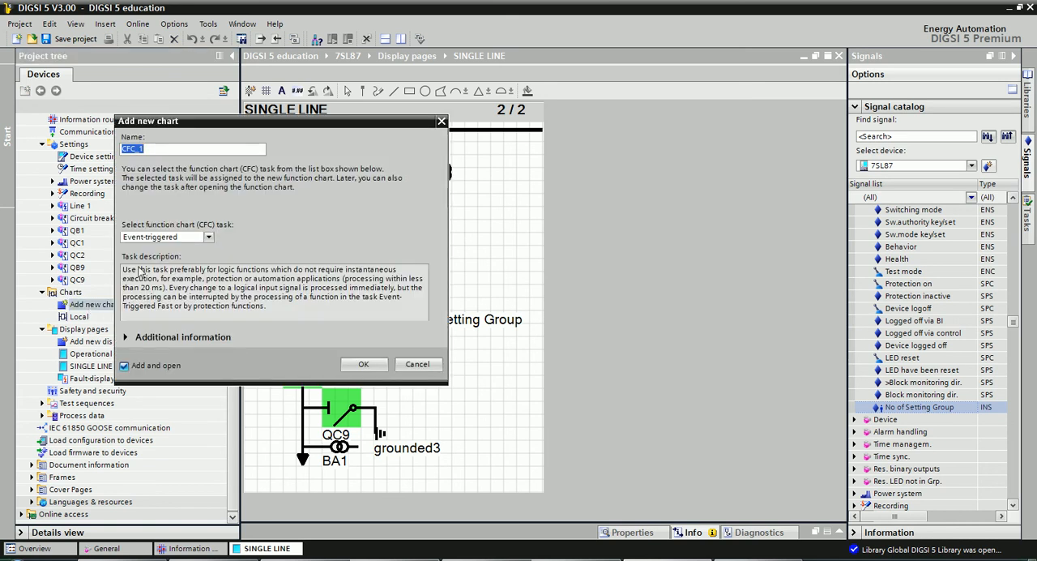
pyautogui.write('setting Group')
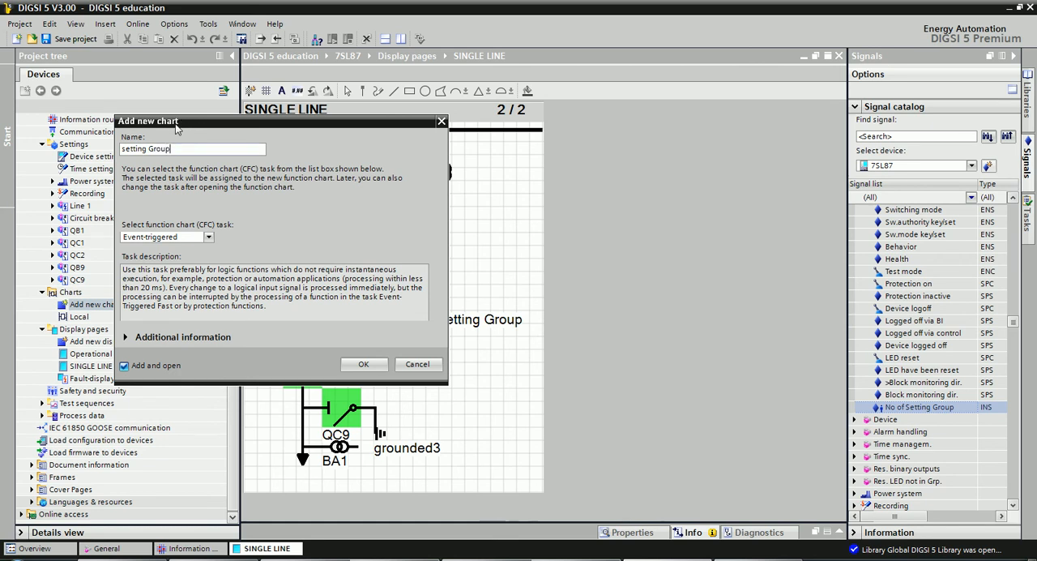
pyautogui.moveTo(178, 123); pyautogui.dragTo(321, 132)
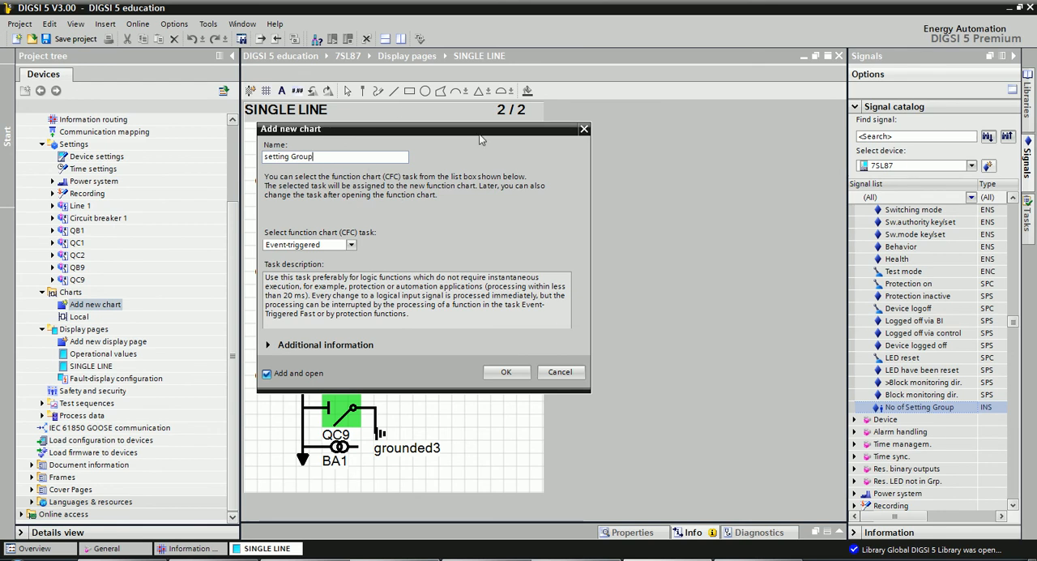
pyautogui.press('Tab')
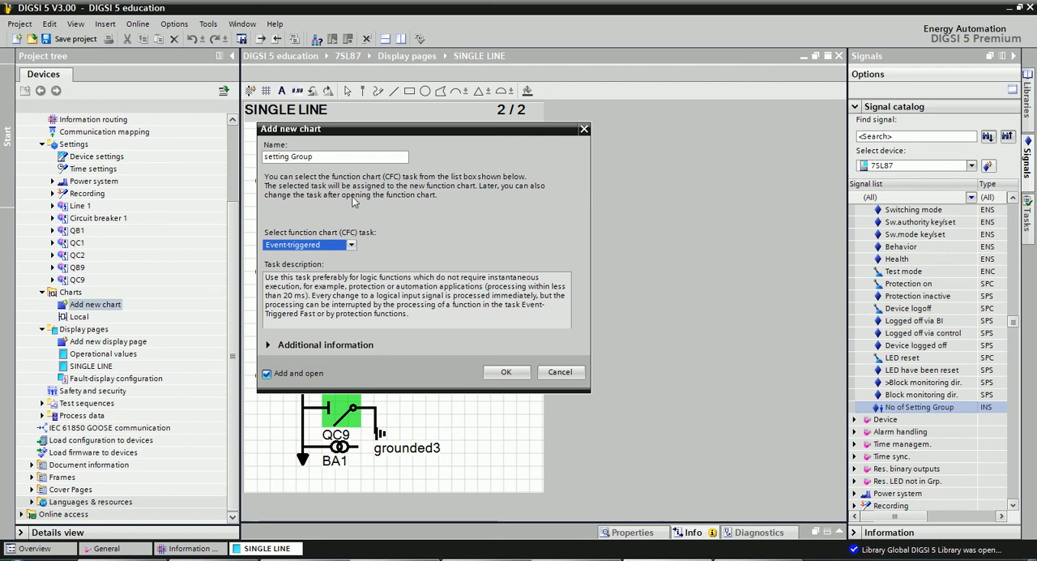
pyautogui.click(353, 245)
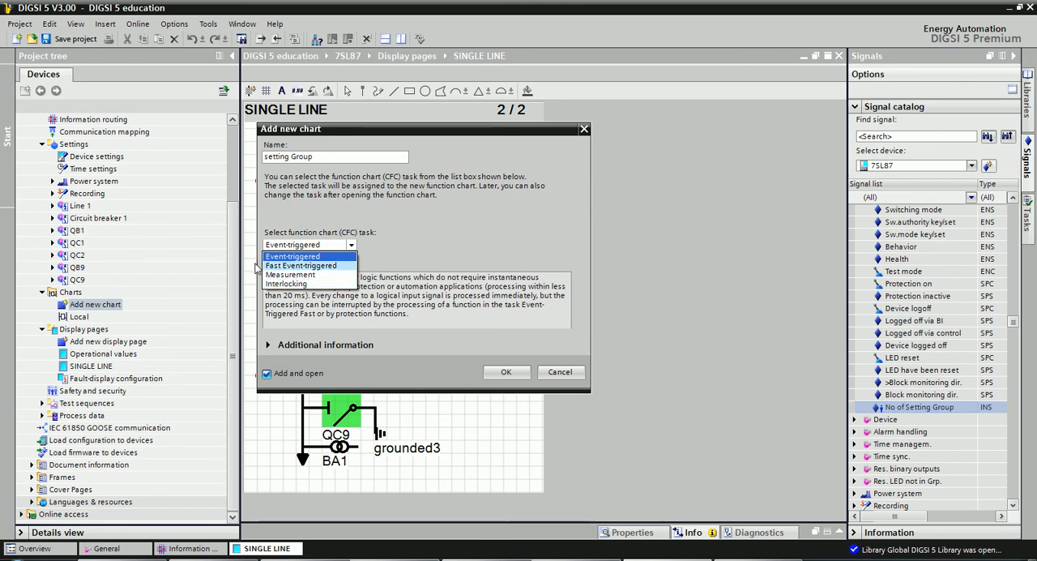
pyautogui.click(359, 247)
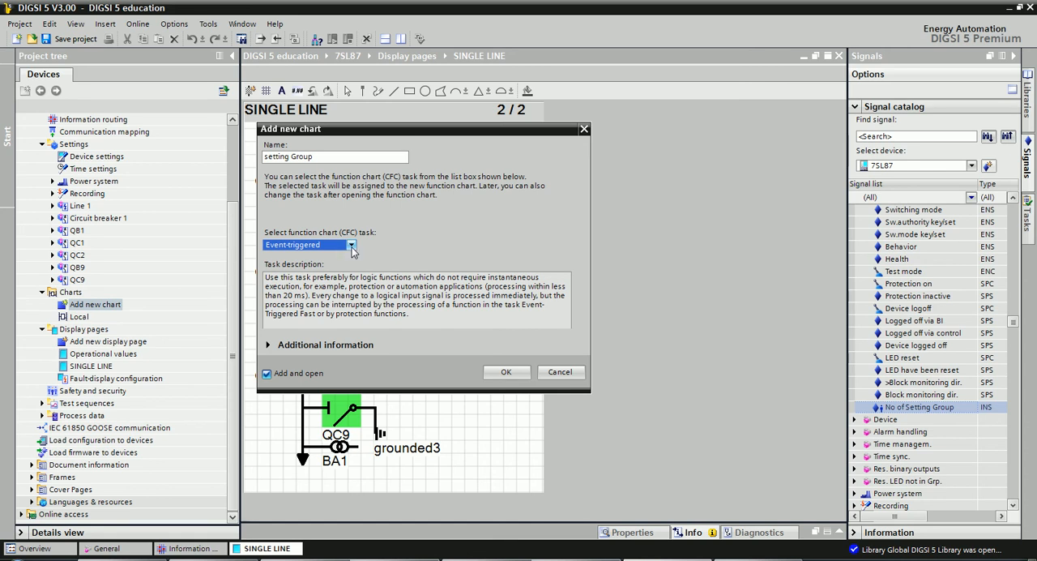
pyautogui.click(350, 247)
pyautogui.click(285, 259)
pyautogui.click(506, 372)
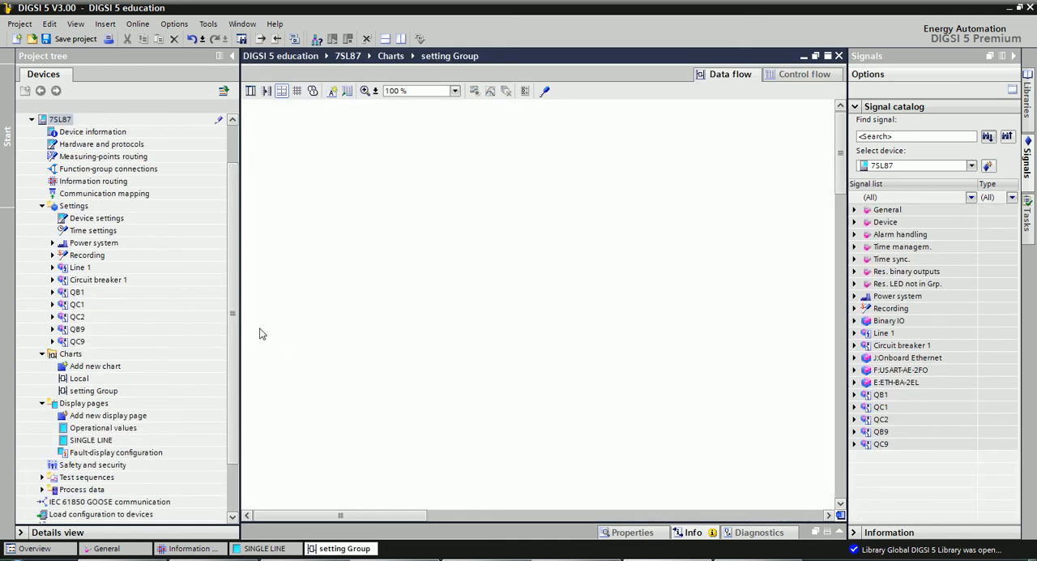
# Select the new setting Group chart under the 7SL87's charts in the project tree.
pyautogui.click(153, 313)
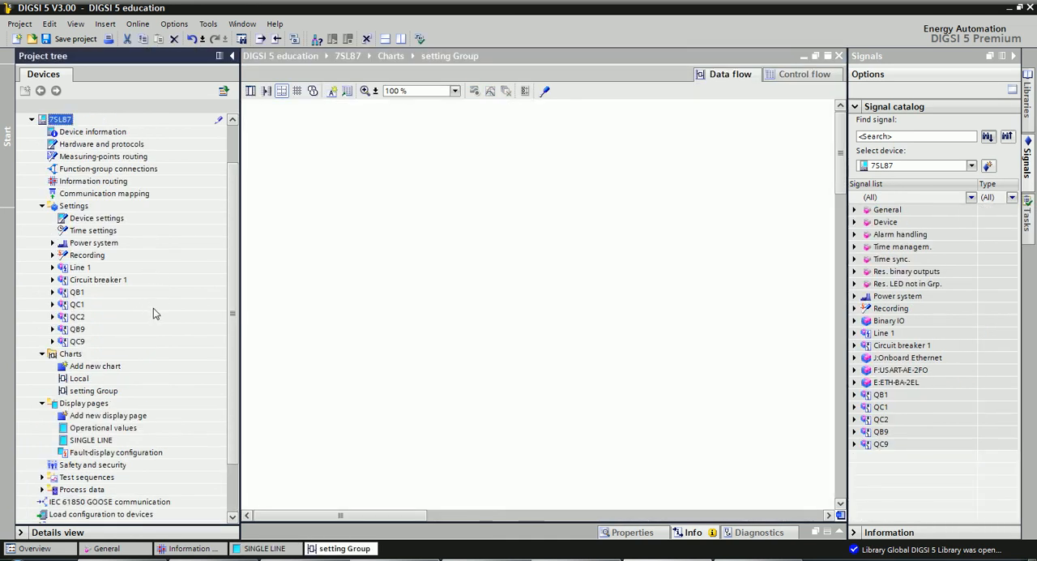
pyautogui.scroll(-2, 154, 311)
pyautogui.click(83, 319)
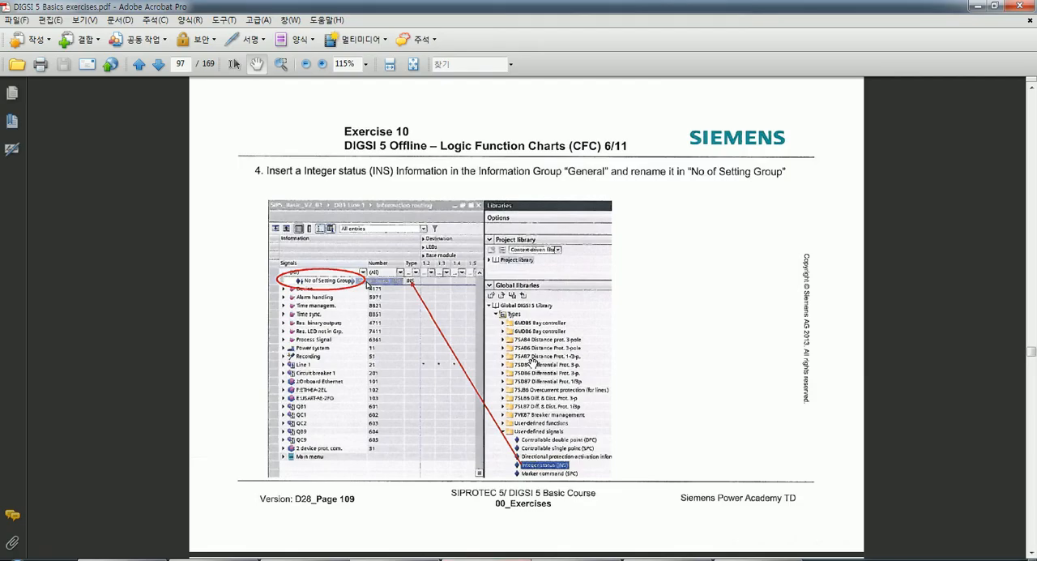
# Switch to the DIGSI 5 Basics exercises PDF and read Exercise 10's task 7 about the BOOL_Int module.
pyautogui.scroll(-3, 532, 361)
pyautogui.scroll(-3, 532, 361)
pyautogui.scroll(-5, 558, 331)
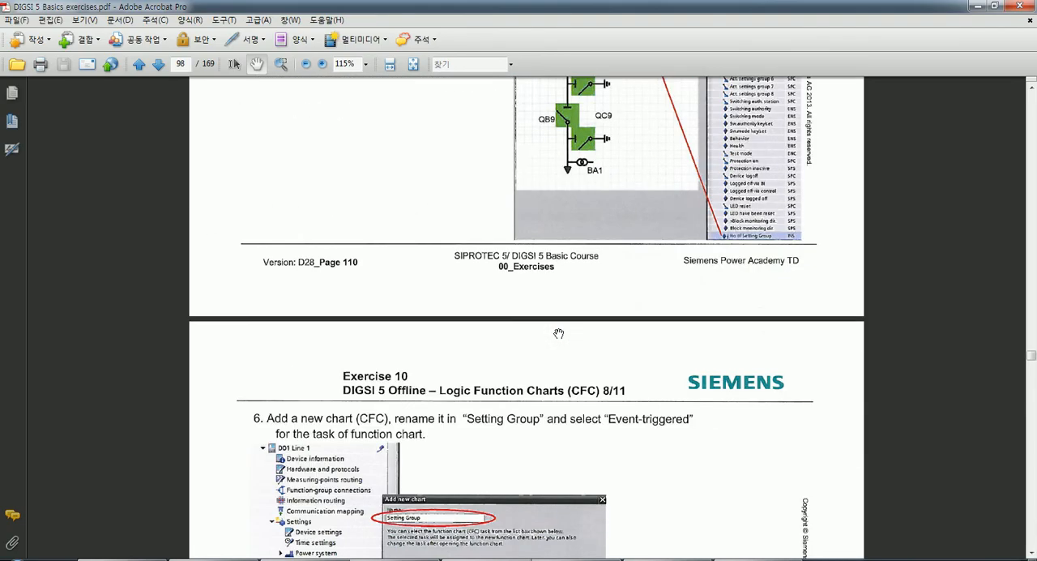
pyautogui.scroll(-9, 559, 330)
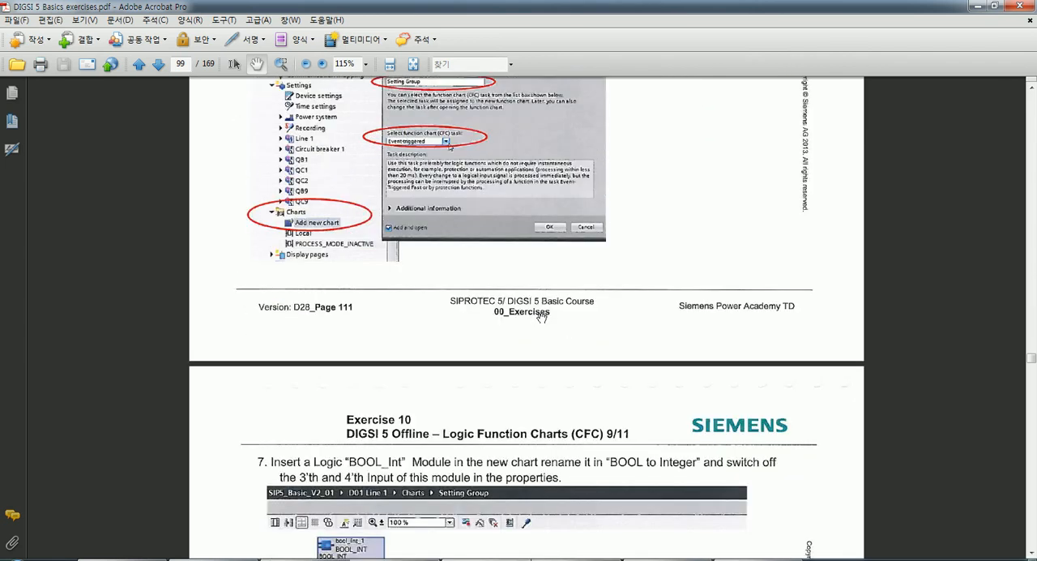
pyautogui.scroll(-3, 541, 314)
pyautogui.scroll(-1, 543, 314)
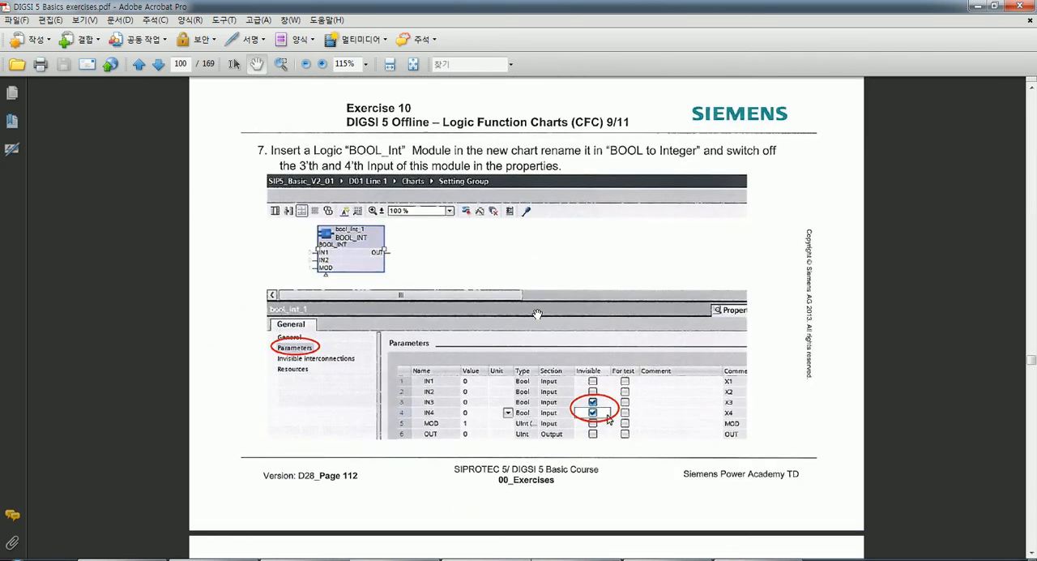
pyautogui.scroll(1, 589, 324)
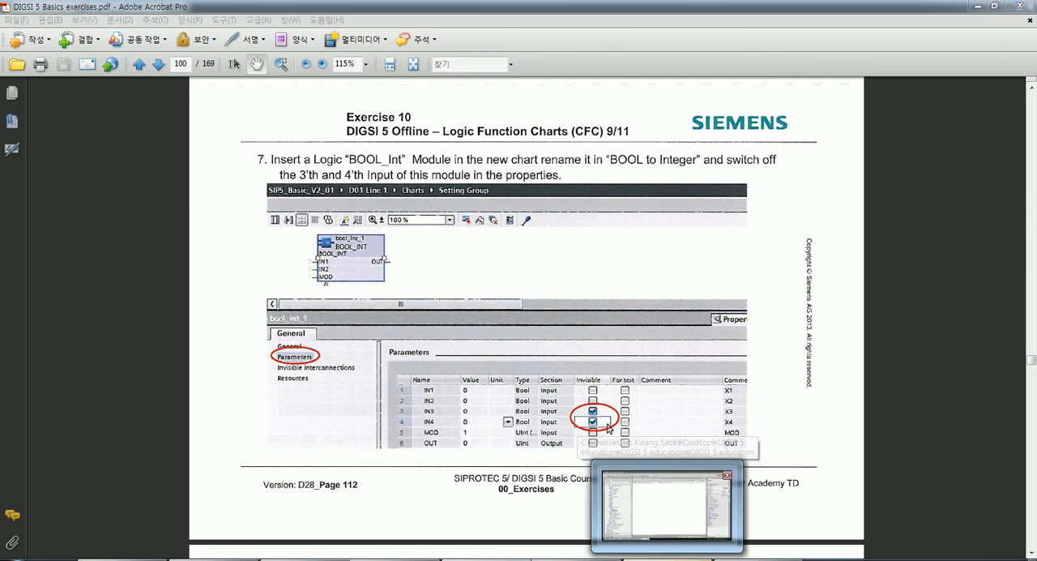
# Switch back to DIGSI 5, show the libraries and expand the Global DIGSI 5 Library's Function chart (CFC) blocks.
pyautogui.click(660, 557)
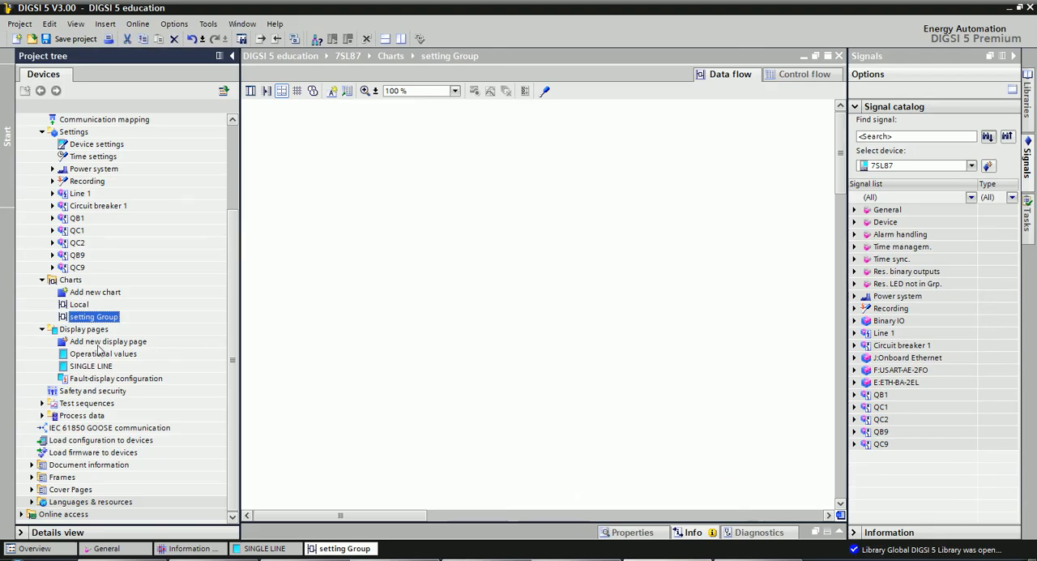
pyautogui.click(96, 318)
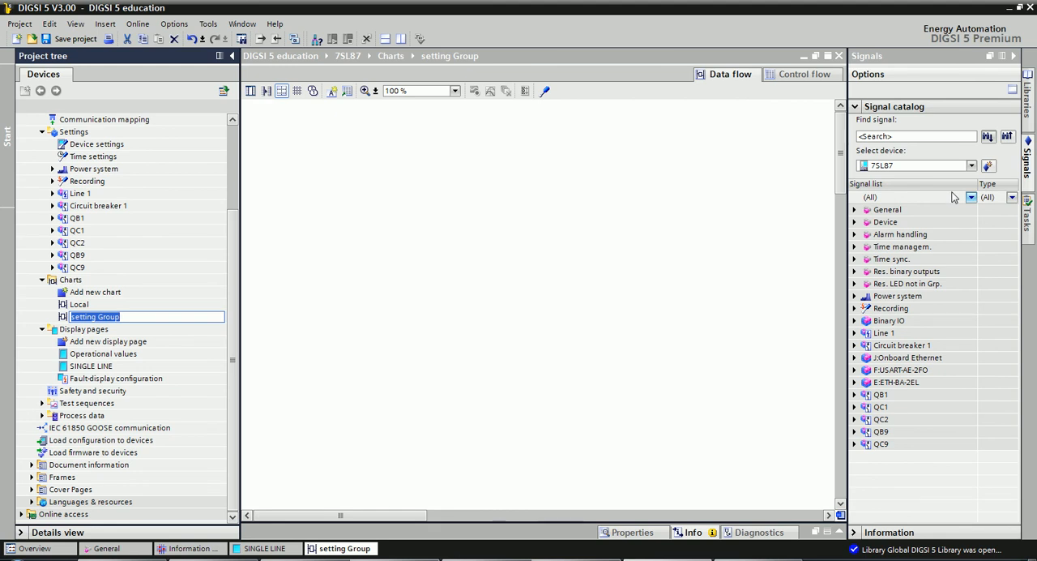
pyautogui.click(1029, 112)
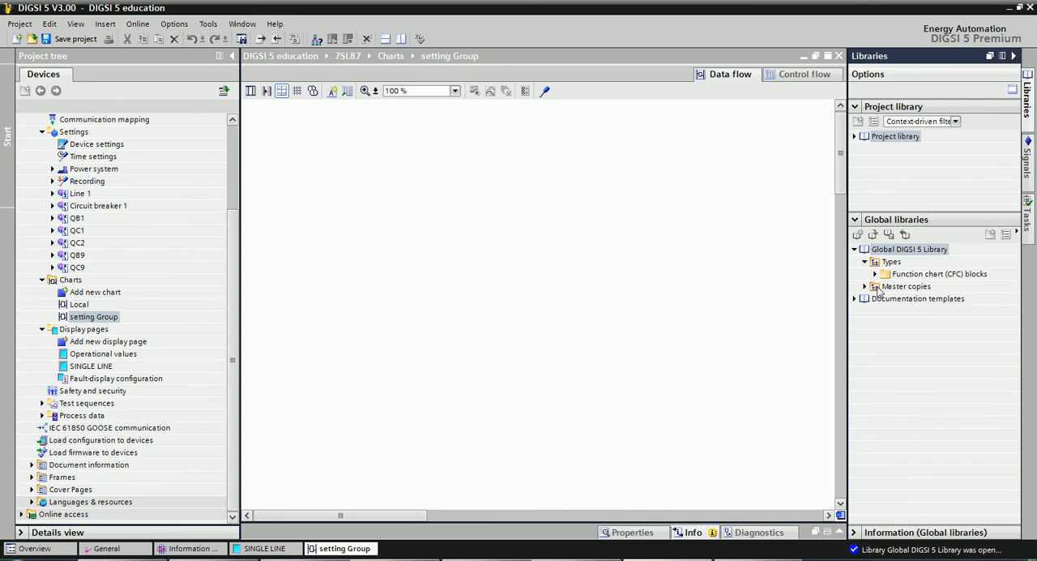
pyautogui.doubleClick(934, 274)
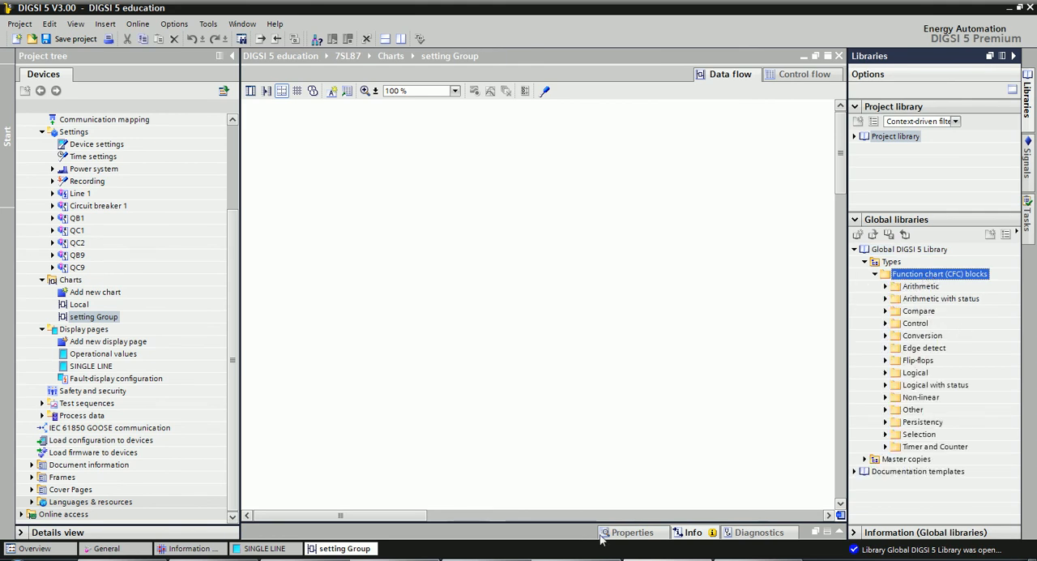
# Recheck task 7 in the exercises PDF, and insert a BOOL_INT block from the Conversion blocks into the setting Group chart.
pyautogui.click(486, 559)
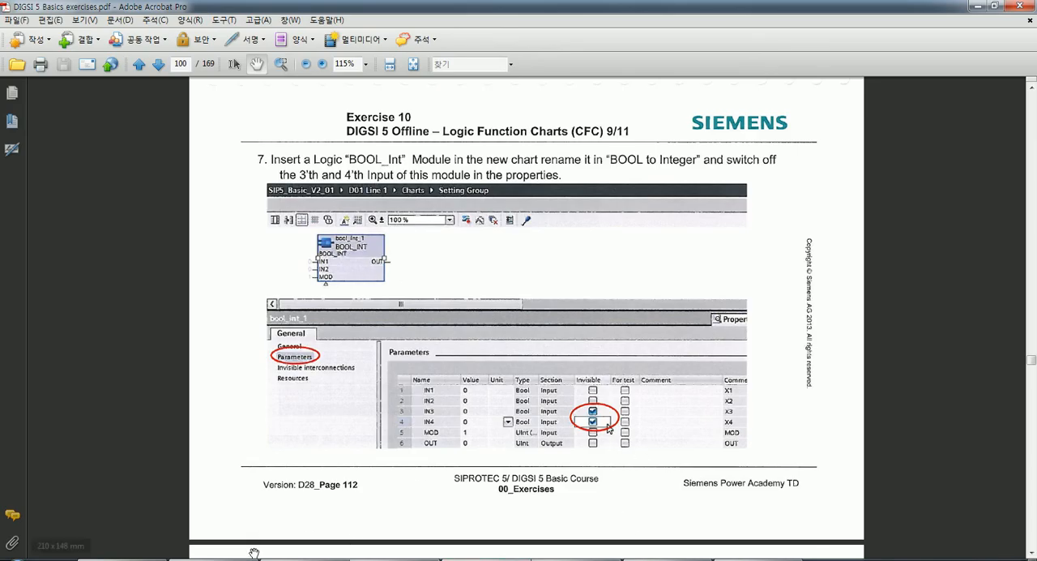
pyautogui.click(690, 559)
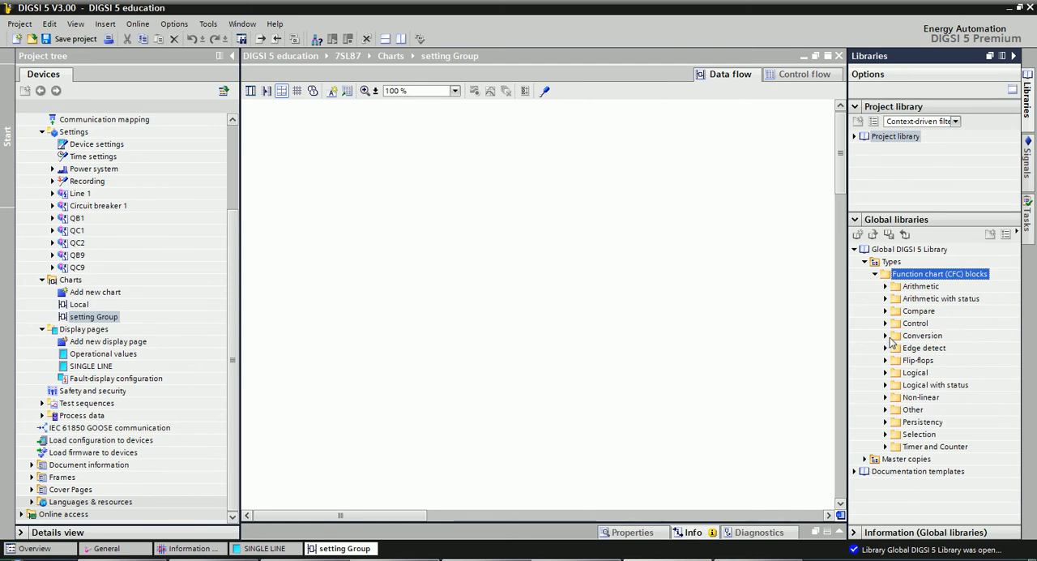
pyautogui.doubleClick(894, 337)
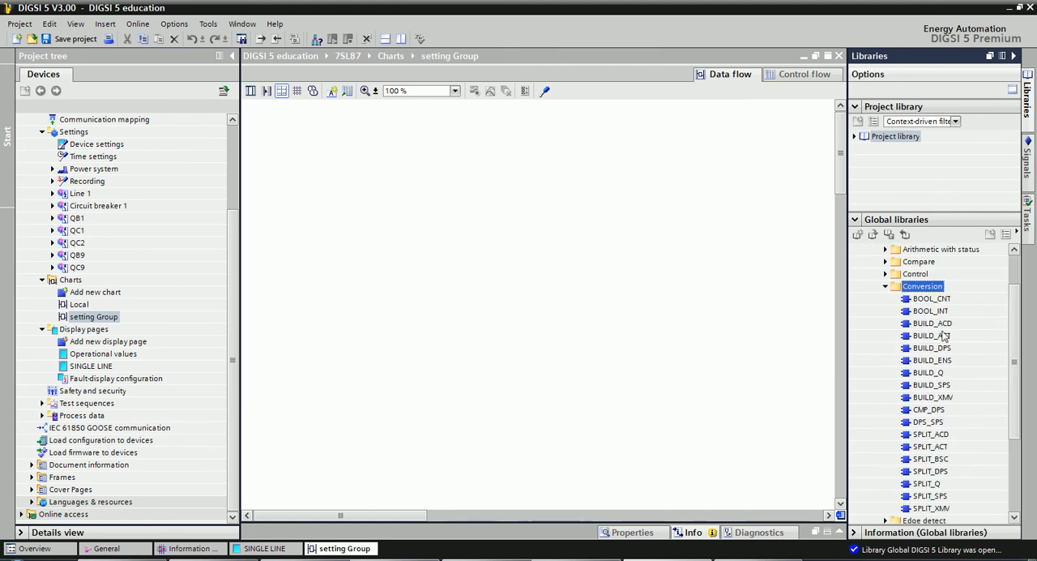
pyautogui.scroll(-1, 937, 317)
pyautogui.scroll(1, 923, 328)
pyautogui.click(946, 313)
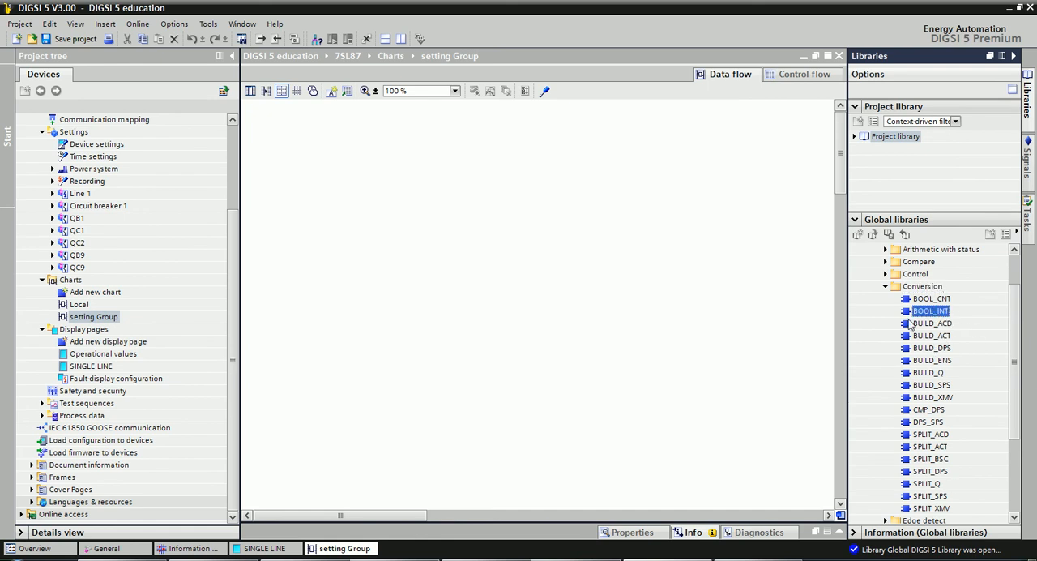
pyautogui.moveTo(943, 315); pyautogui.dragTo(420, 230)
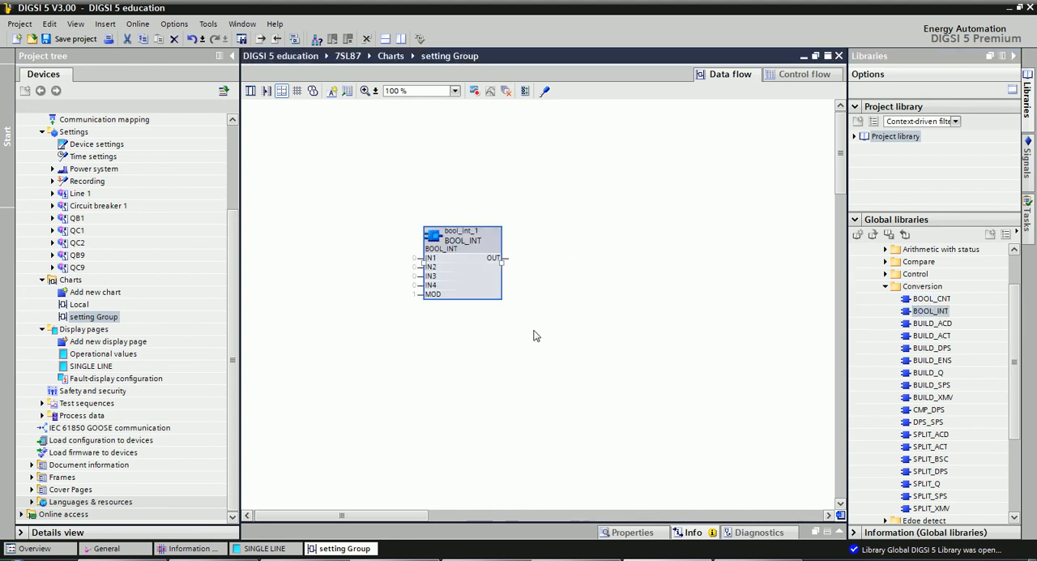
# Show the BOOL_INT block's properties and examine its parameters and individual inputs.
pyautogui.click(449, 232)
pyautogui.click(637, 534)
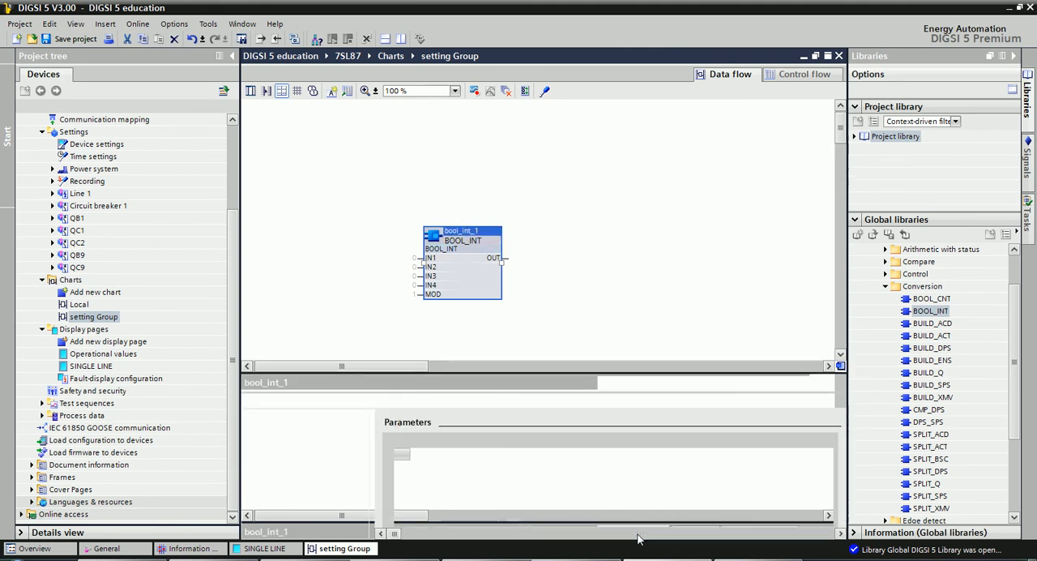
pyautogui.click(433, 267)
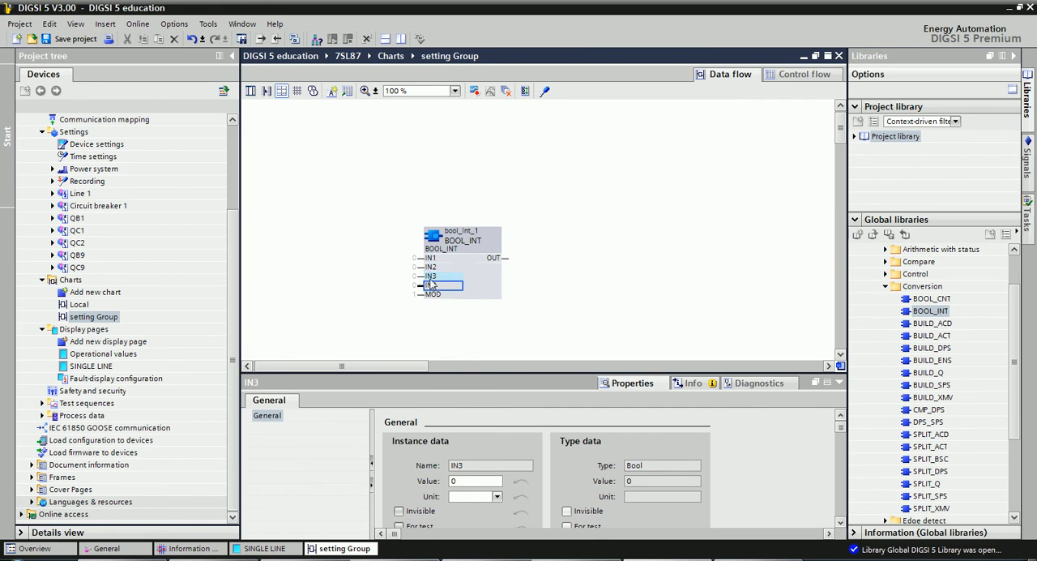
pyautogui.click(430, 257)
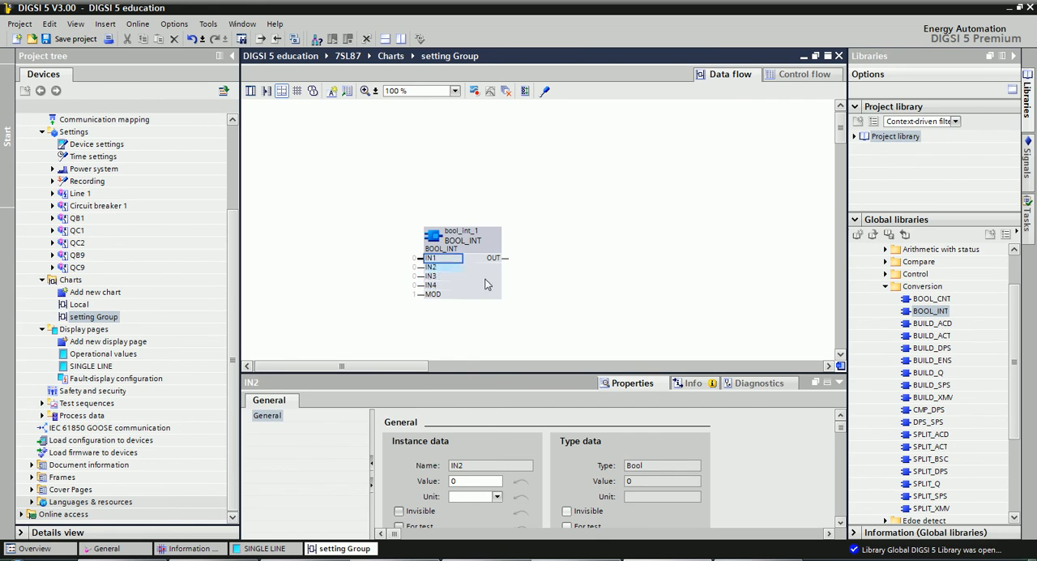
pyautogui.click(612, 294)
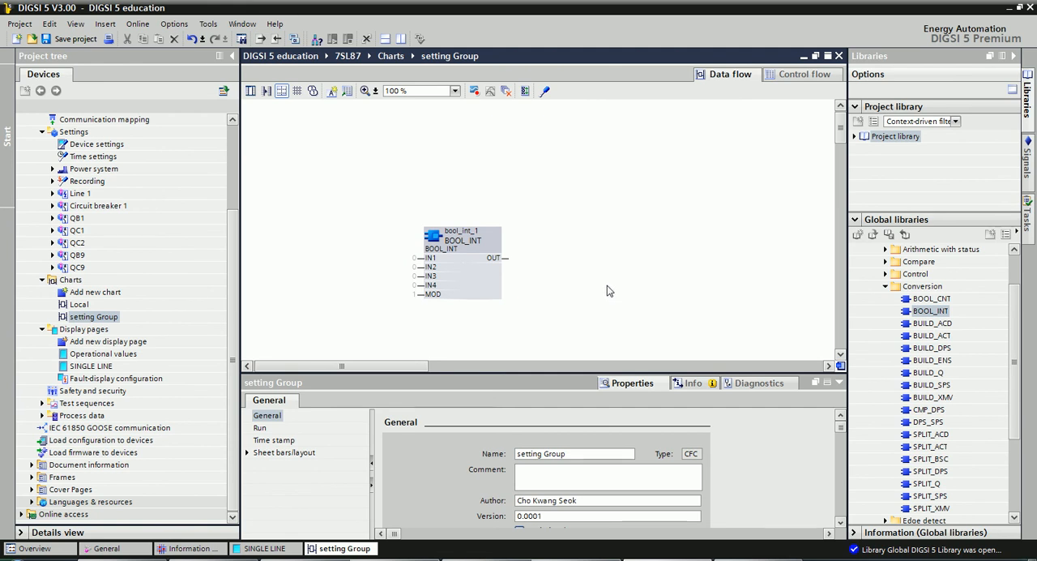
# Switch to the DIGSI 5 Basics exercises PDF and review Exercise 10's setting group bit table and task 7's input settings.
pyautogui.click(488, 559)
pyautogui.scroll(13, 577, 347)
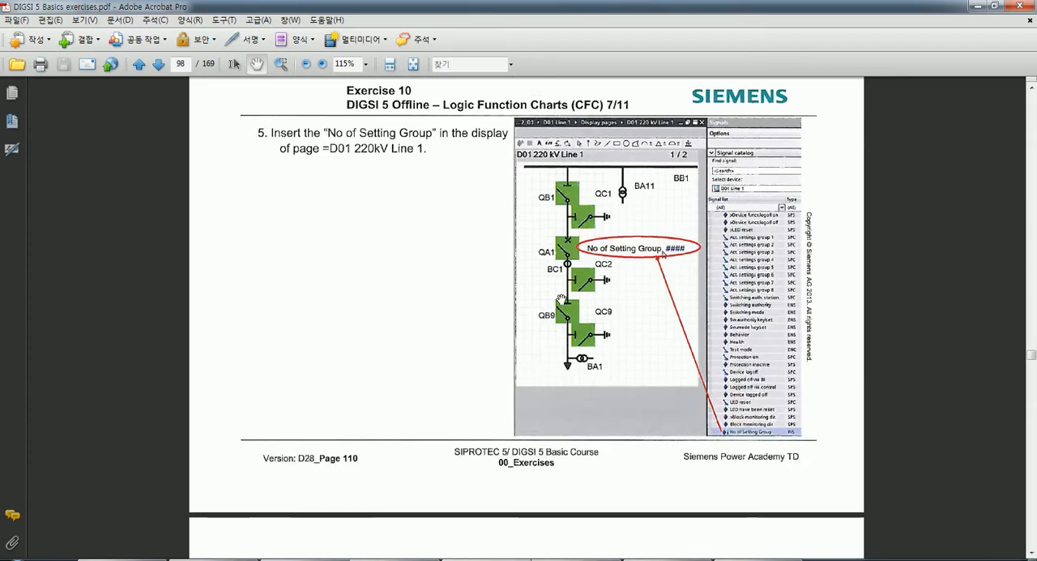
pyautogui.scroll(15, 562, 295)
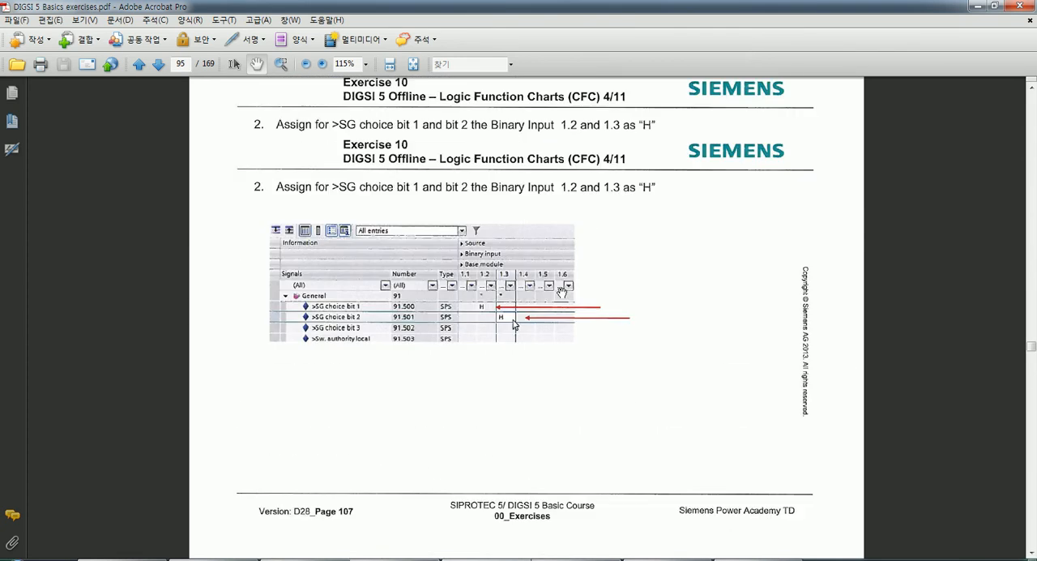
pyautogui.scroll(14, 562, 292)
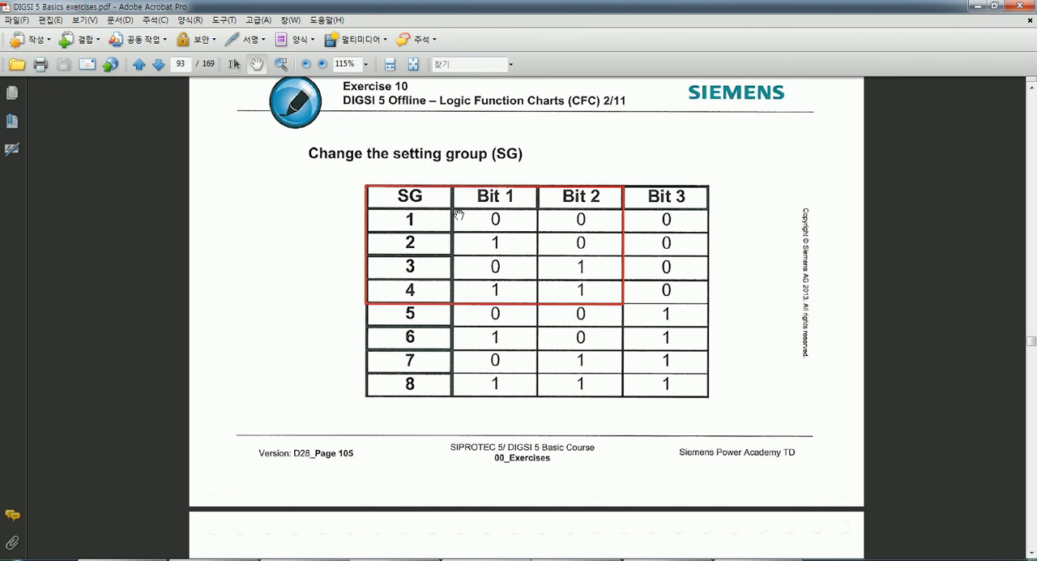
pyautogui.scroll(-18, 509, 241)
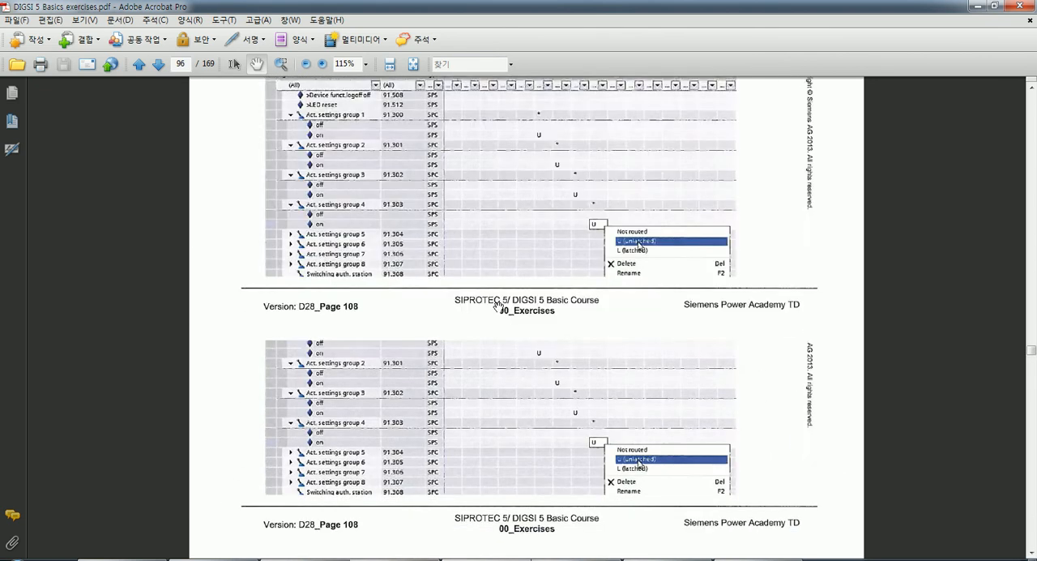
pyautogui.scroll(-12, 496, 311)
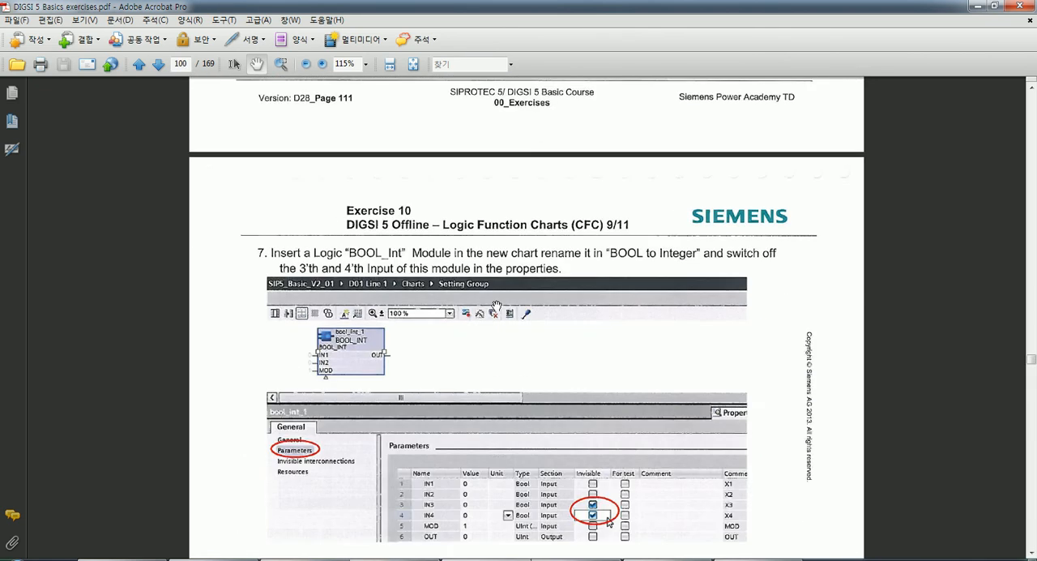
# Back in DIGSI 5, make inputs IN3 and IN4 of the BOOL_INT block invisible in its parameters.
pyautogui.click(655, 559)
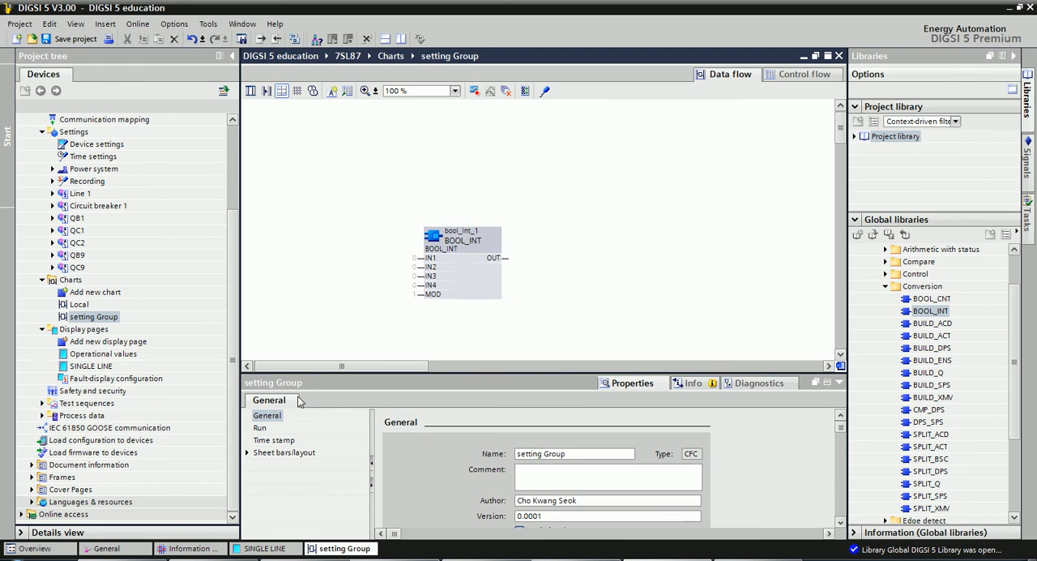
pyautogui.click(458, 243)
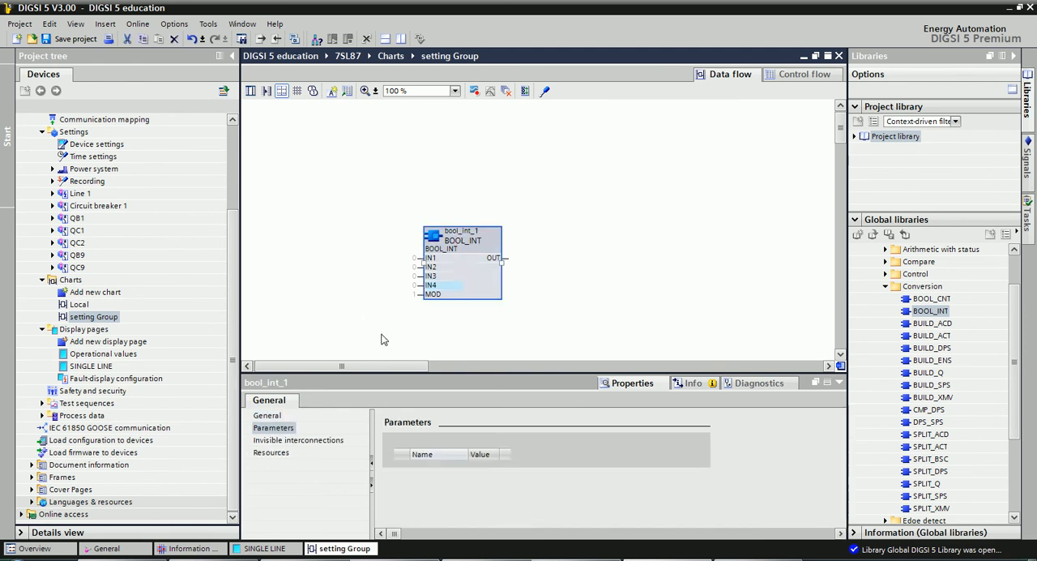
pyautogui.click(632, 386)
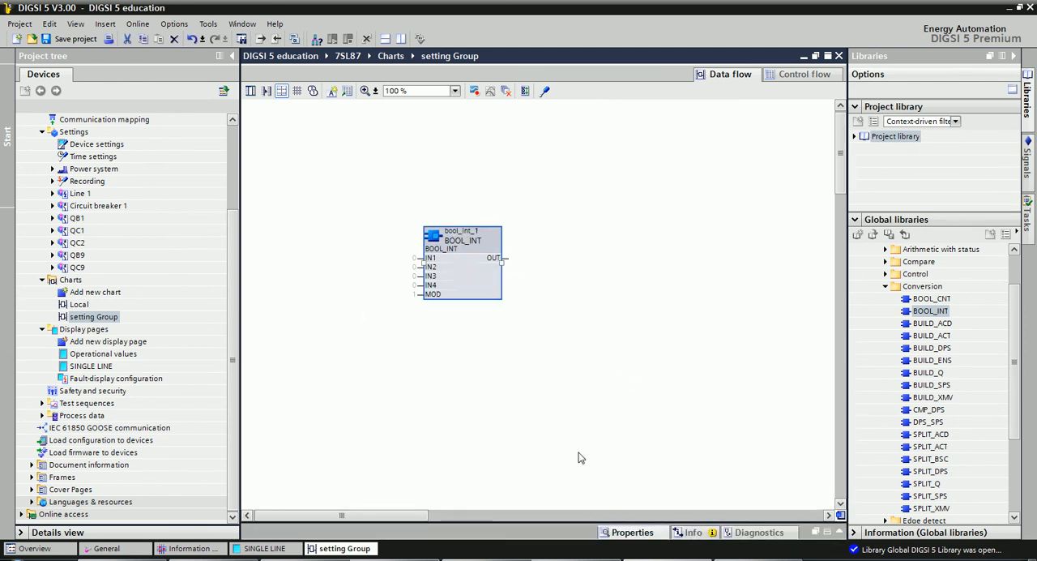
pyautogui.click(628, 532)
pyautogui.click(828, 520)
pyautogui.click(827, 520)
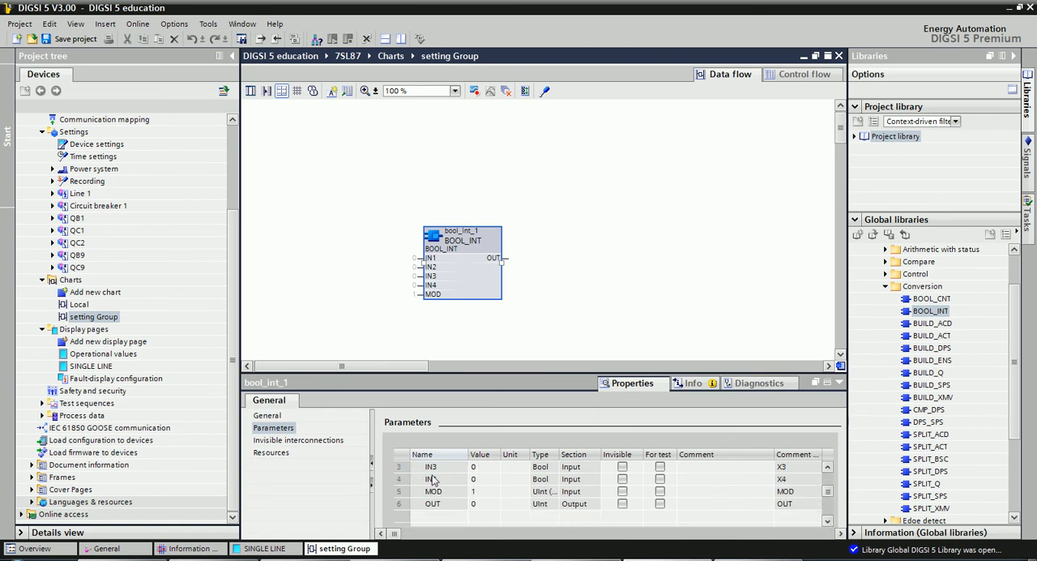
pyautogui.click(622, 466)
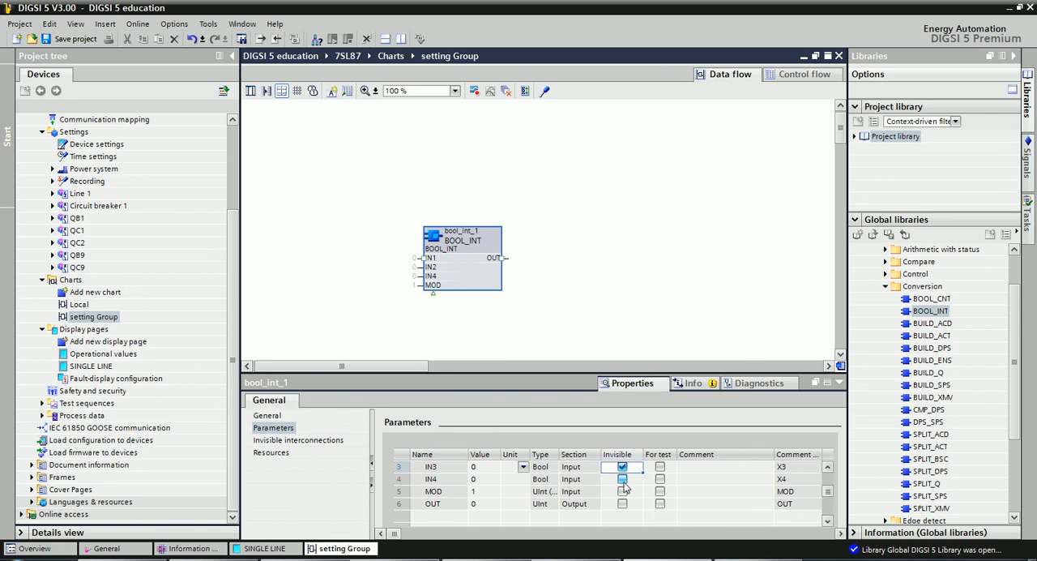
pyautogui.click(622, 479)
pyautogui.click(525, 324)
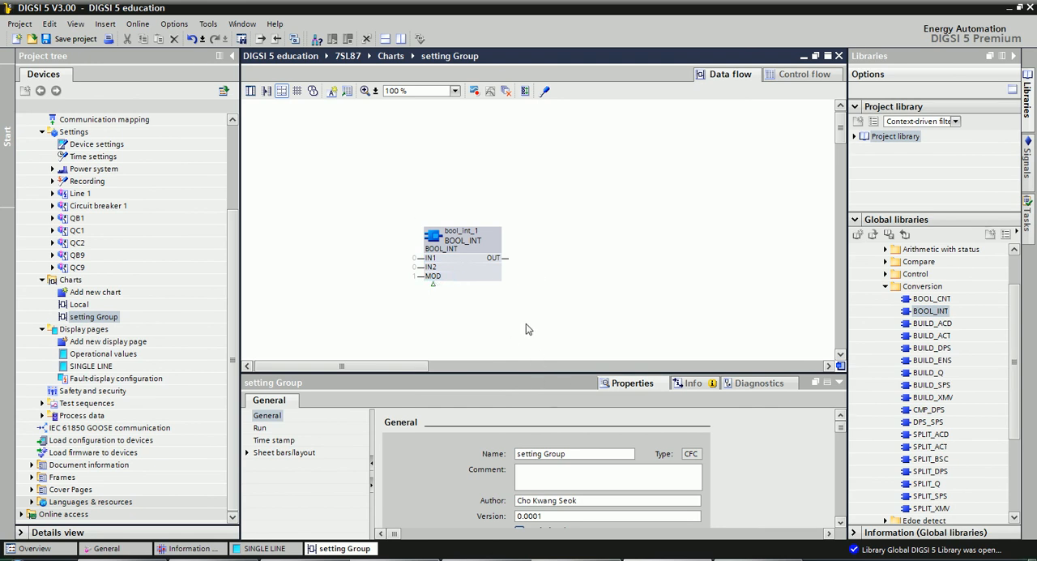
# Check task 8 in the exercises PDF, and set the BOOL_INT block's MOD input to 3 in DIGSI 5.
pyautogui.hotkey('alt', 'Tab')
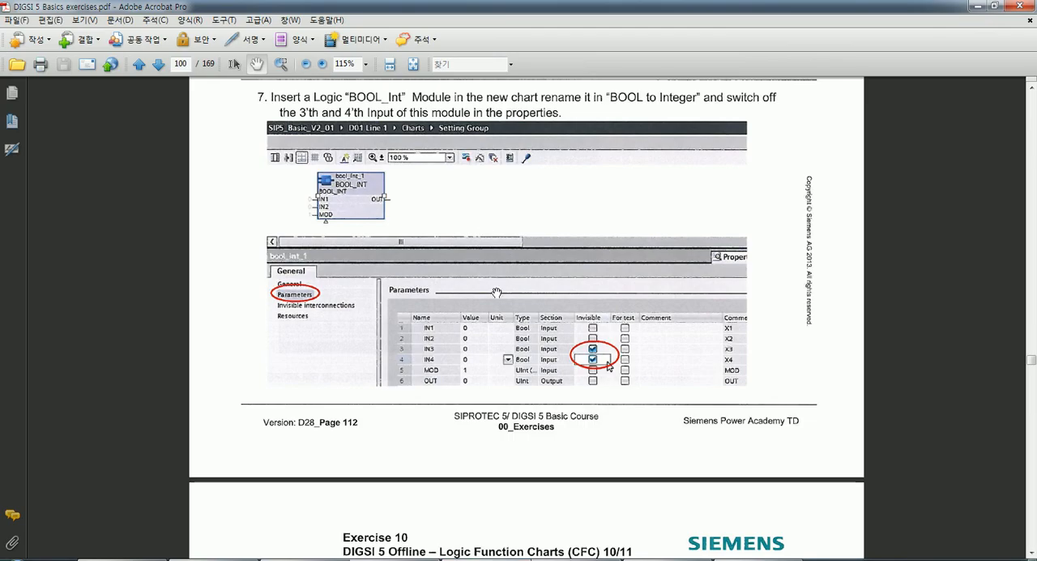
pyautogui.scroll(-10, 496, 292)
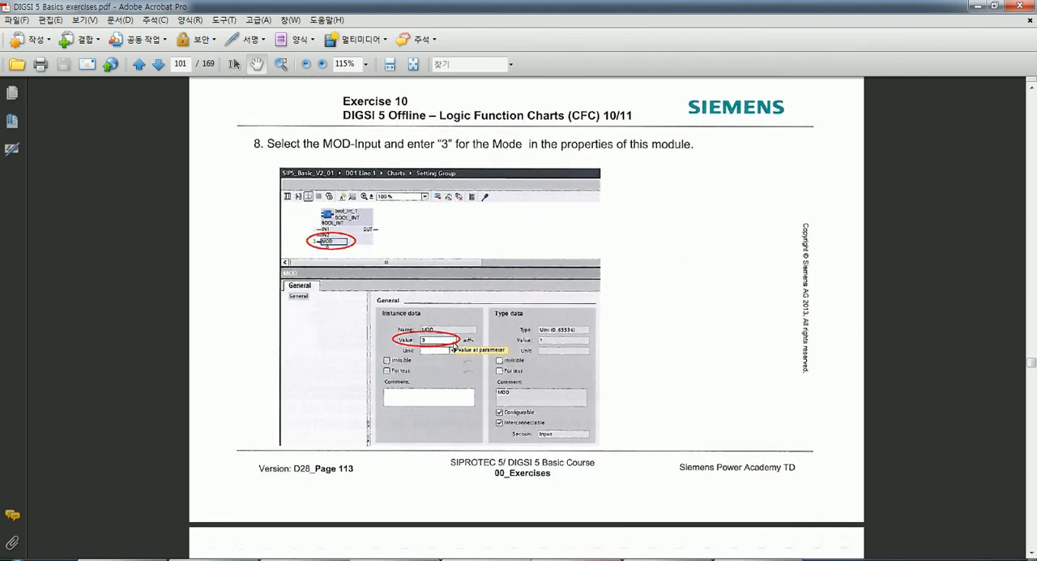
pyautogui.click(670, 560)
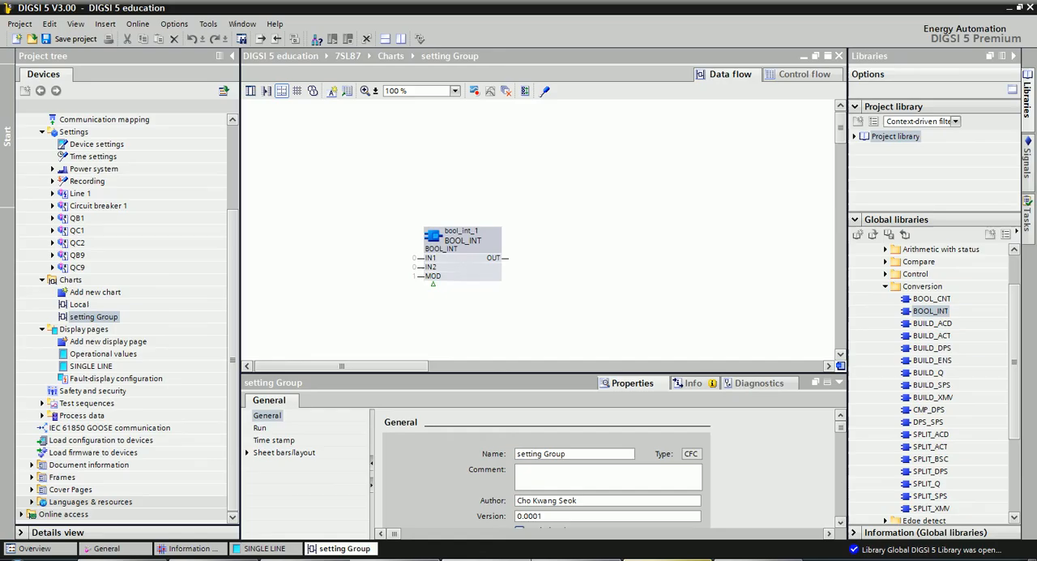
pyautogui.click(430, 277)
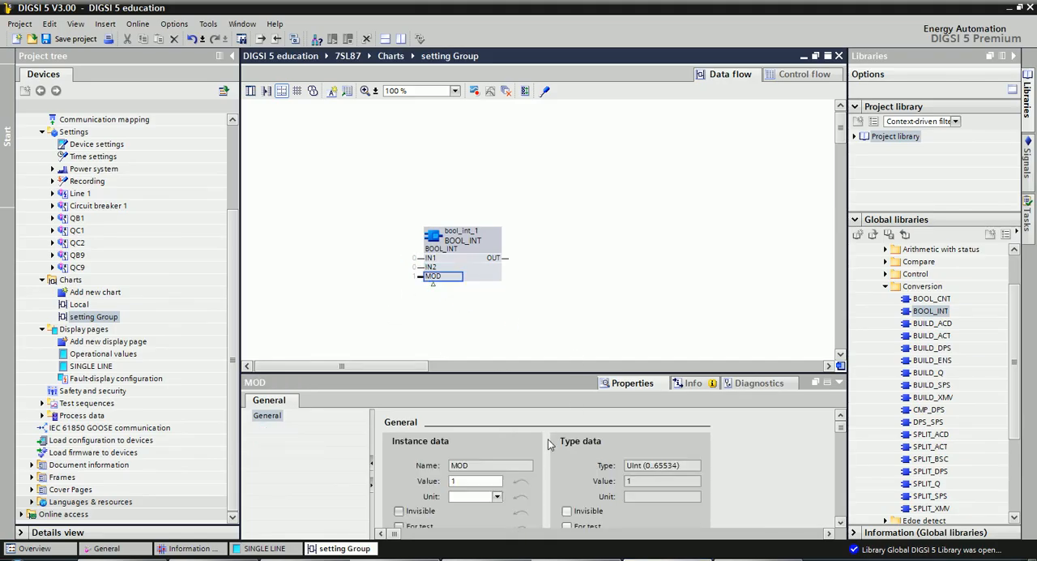
pyautogui.doubleClick(491, 481)
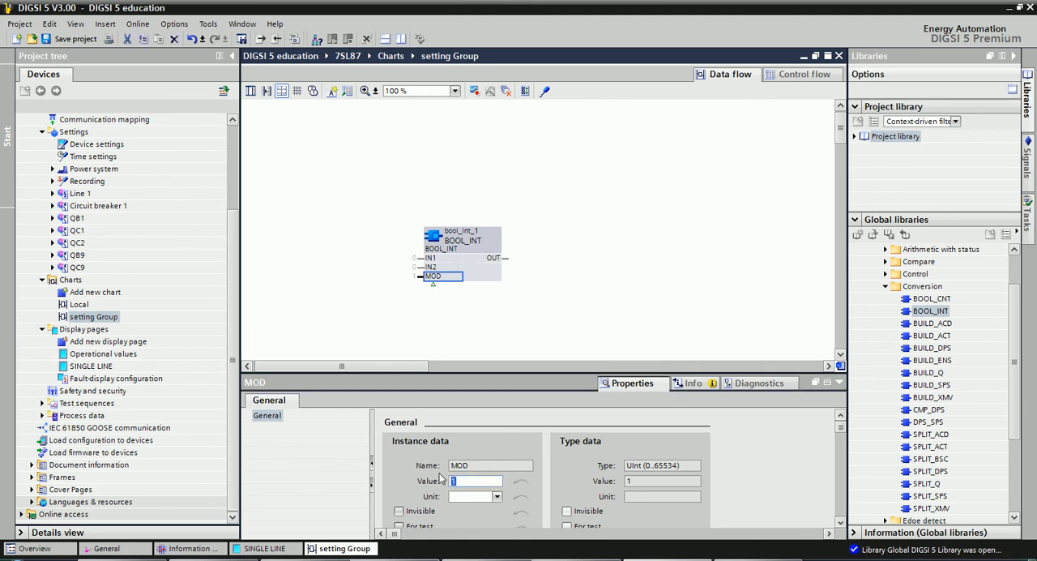
pyautogui.write('3')
pyautogui.click(599, 308)
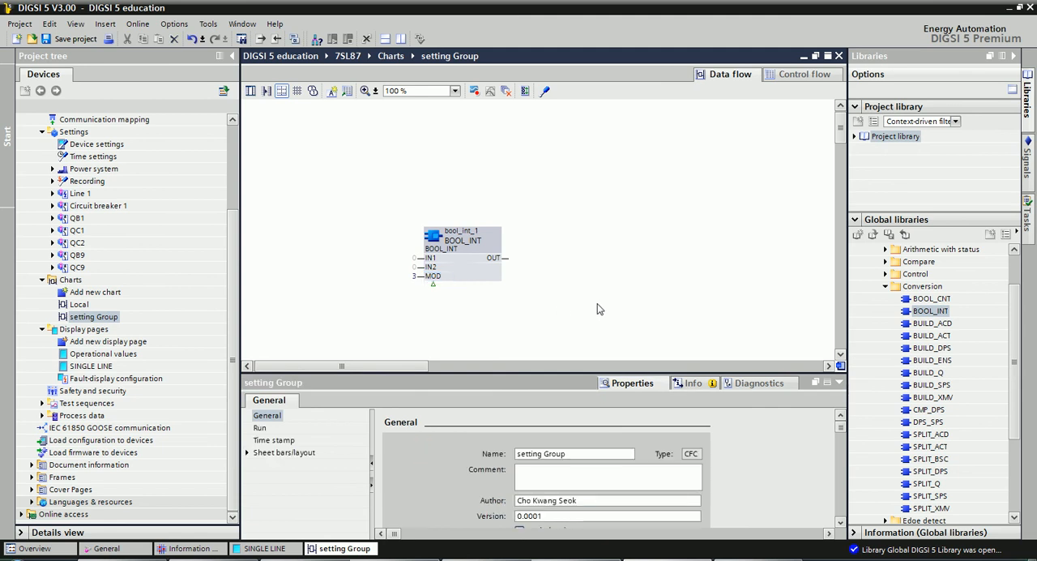
# Switch to the exercises PDF and read task 9 about the ADD_D module and the signal connections.
pyautogui.hotkey('alt', 'Tab')
pyautogui.scroll(-5, 525, 319)
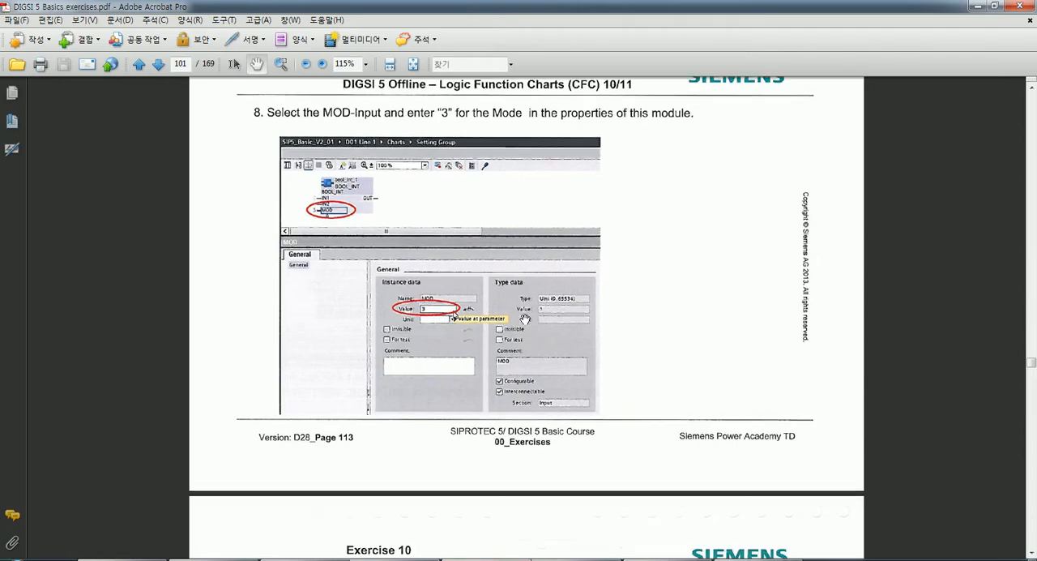
pyautogui.scroll(-3, 525, 319)
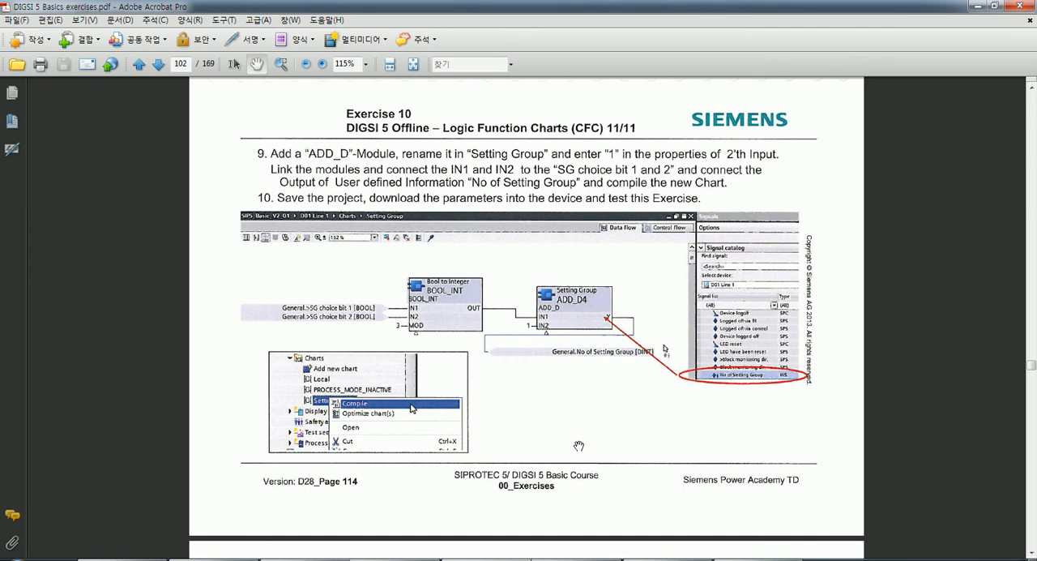
# In DIGSI 5, connect the General signals >SG choice bit 1 to IN1 and >SG choice bit 2 to IN2 of the BOOL_INT block.
pyautogui.hotkey('alt', 'Tab')
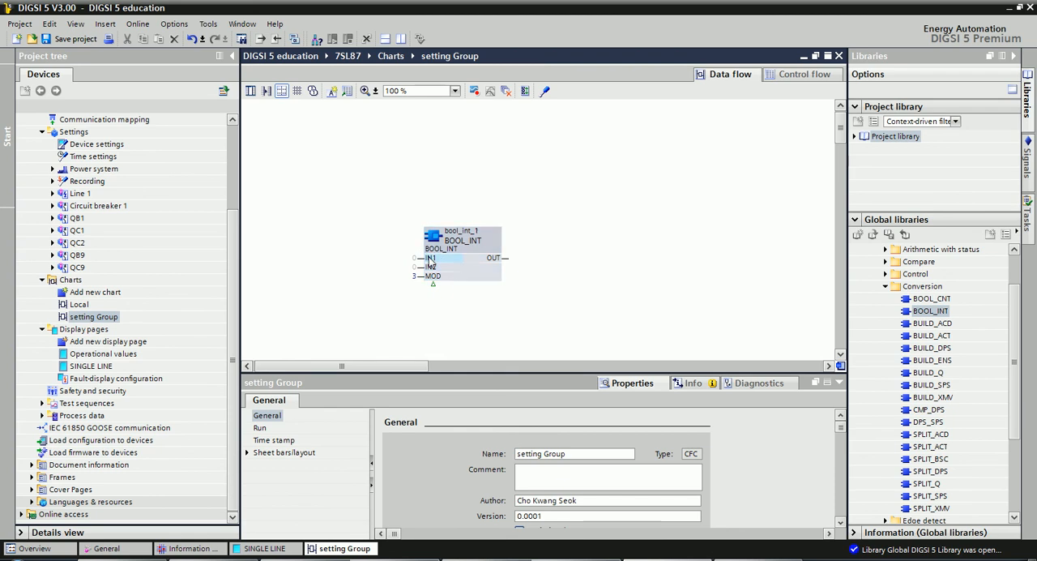
pyautogui.moveTo(429, 257); pyautogui.dragTo(591, 259)
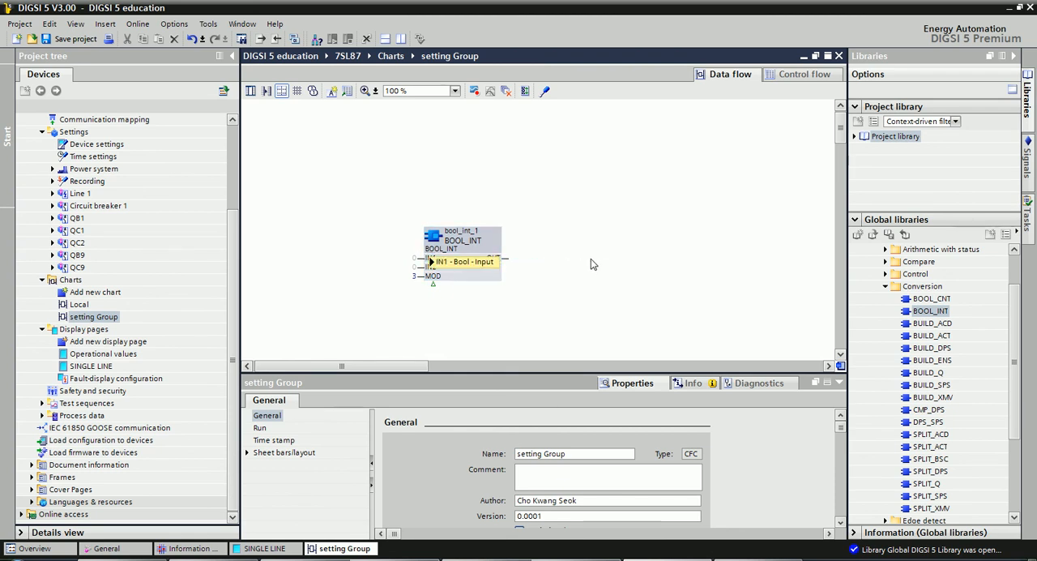
pyautogui.click(1026, 164)
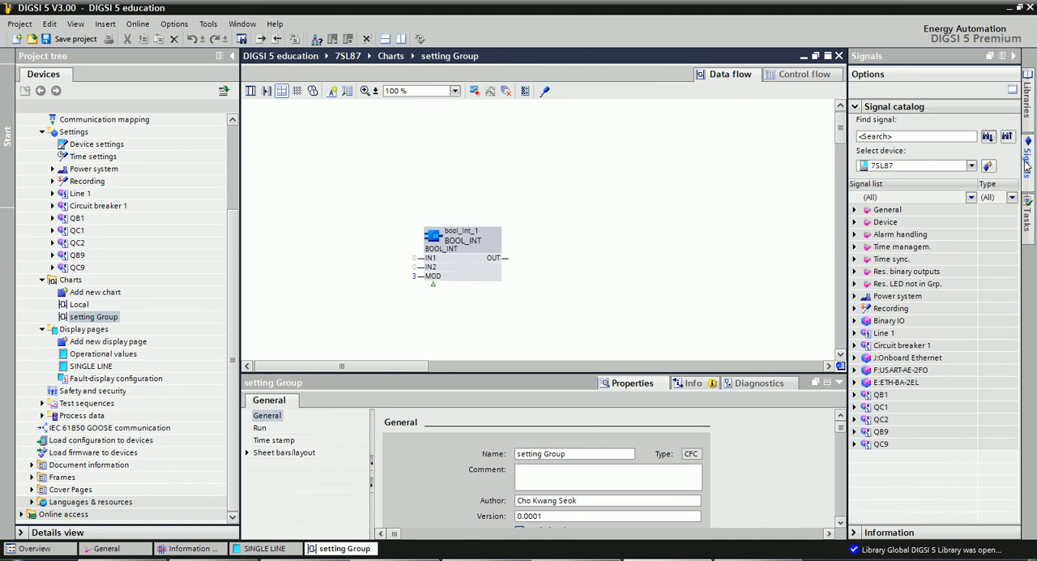
pyautogui.click(857, 212)
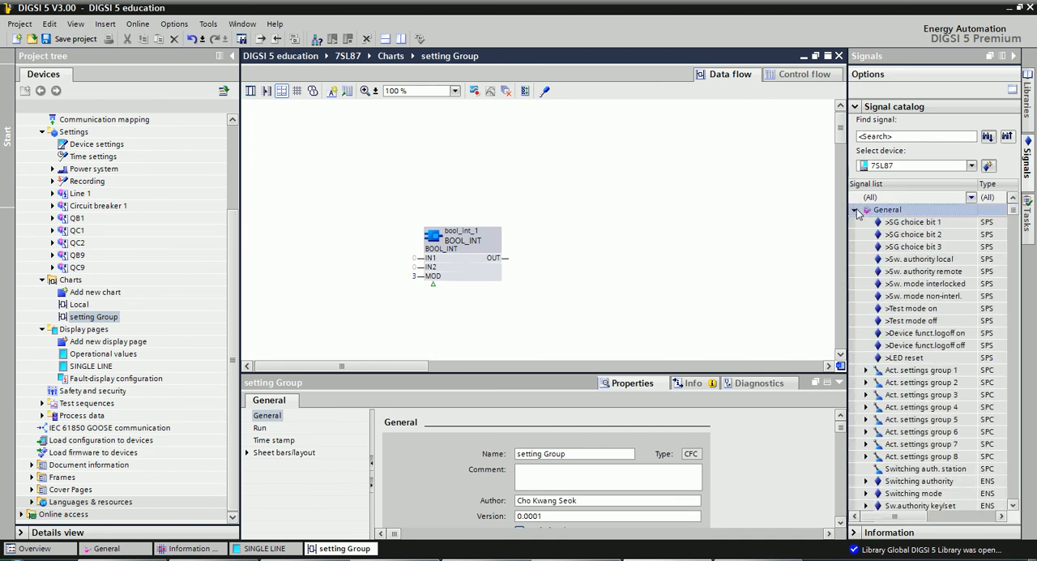
pyautogui.click(911, 223)
pyautogui.moveTo(935, 230); pyautogui.dragTo(427, 262)
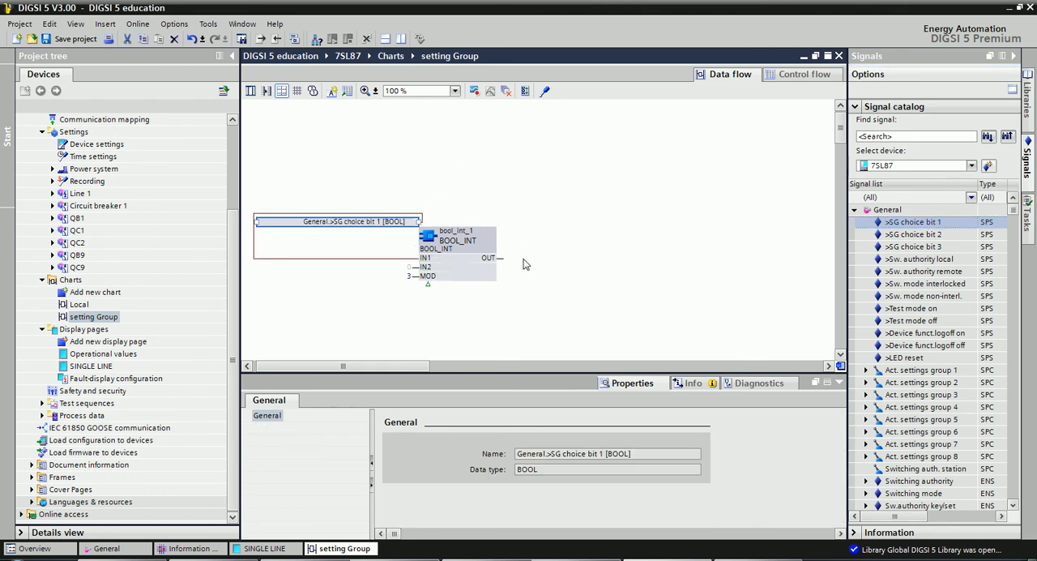
pyautogui.moveTo(914, 234); pyautogui.dragTo(426, 268)
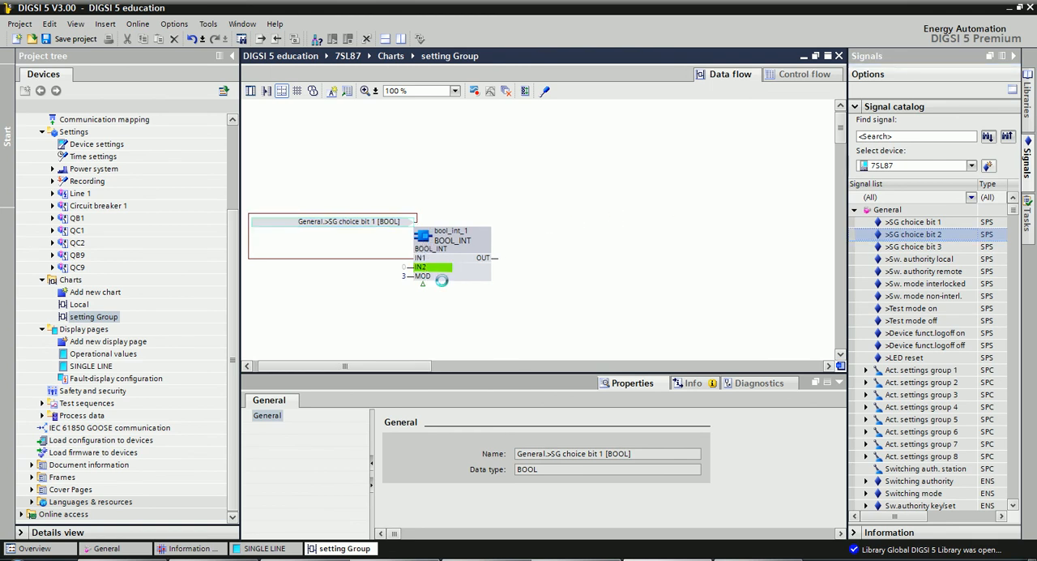
pyautogui.click(603, 330)
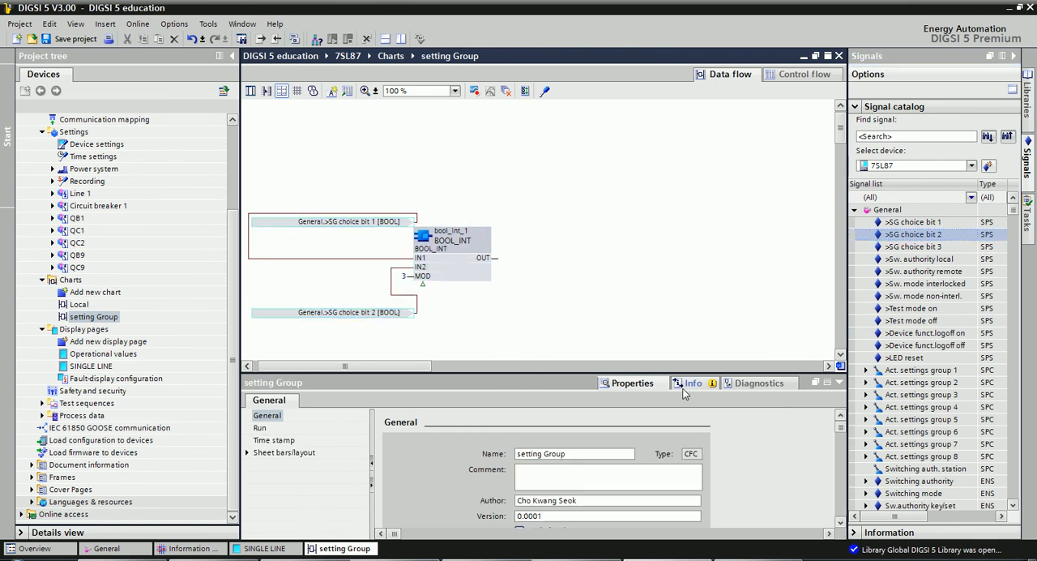
pyautogui.moveTo(389, 367); pyautogui.dragTo(364, 368)
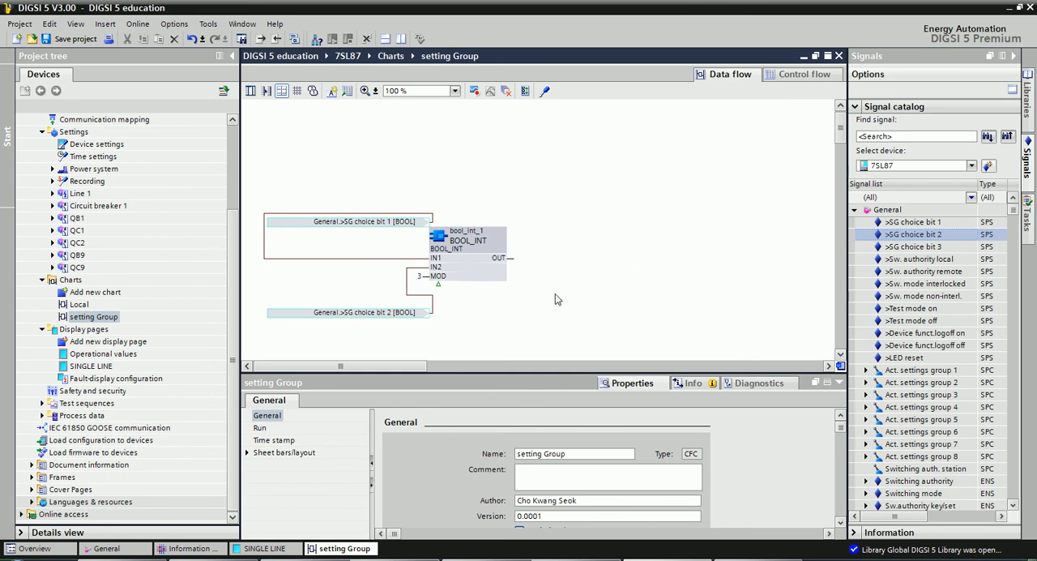
# Return to the exercises PDF and examine task 9's example chart linking BOOL_INT, ADD_D and No of Setting Group.
pyautogui.click(491, 559)
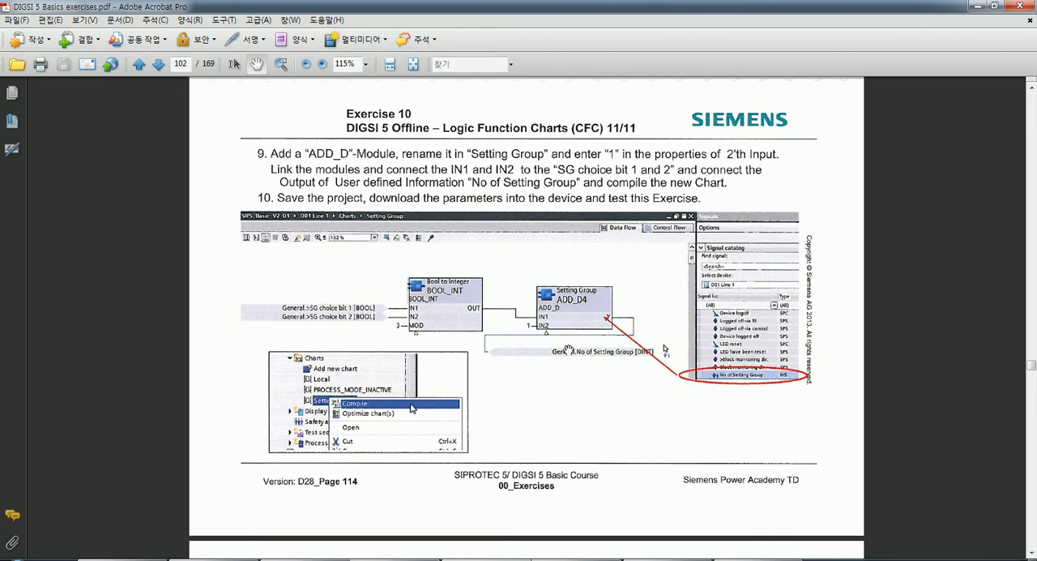
pyautogui.scroll(-2, 570, 350)
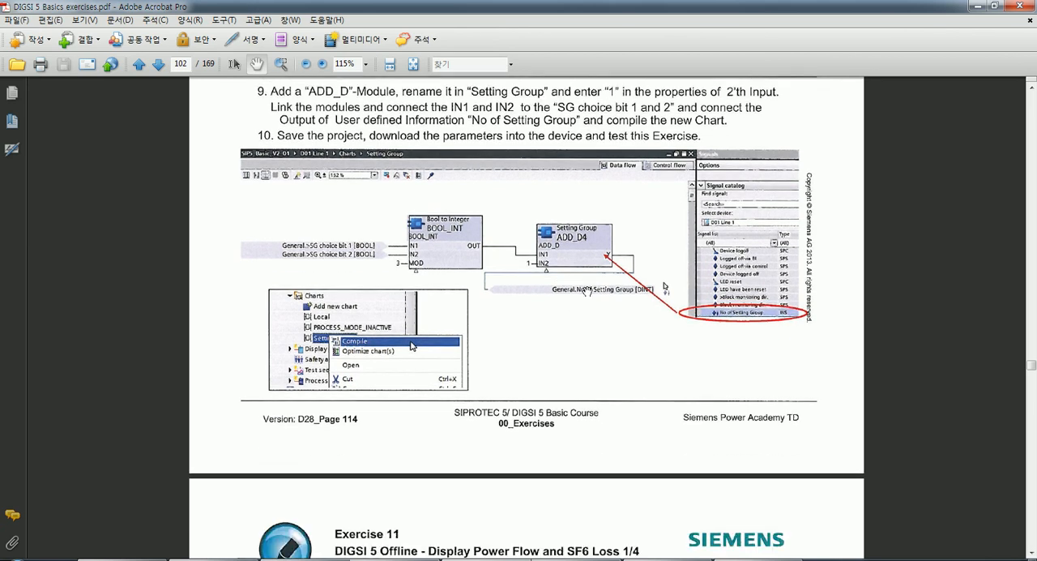
pyautogui.scroll(1, 592, 290)
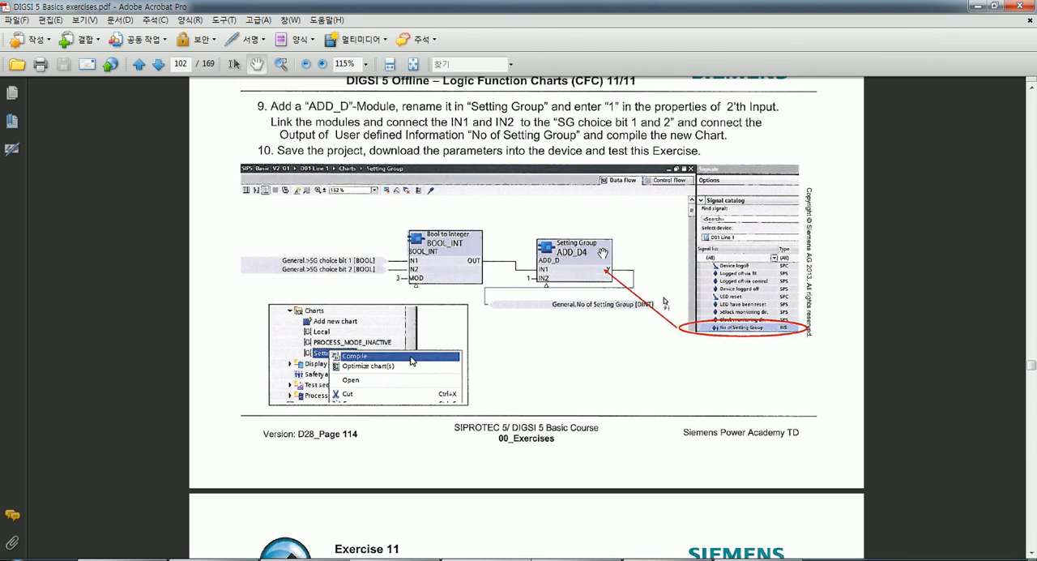
pyautogui.scroll(1, 596, 372)
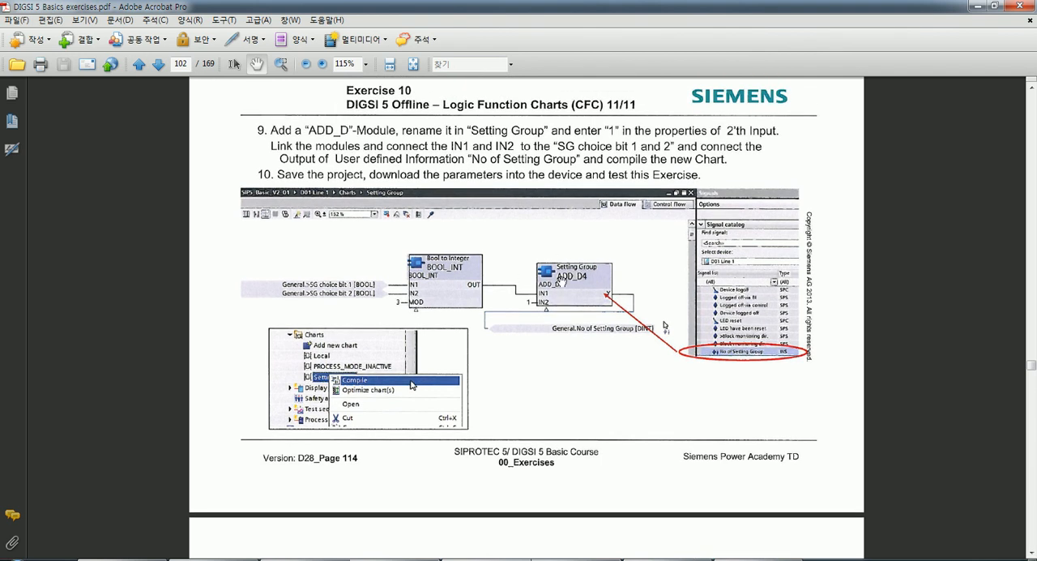
# Back in DIGSI 5, insert an ADD_D block from the library's Arithmetic blocks beside the BOOL_INT block's output.
pyautogui.click(670, 559)
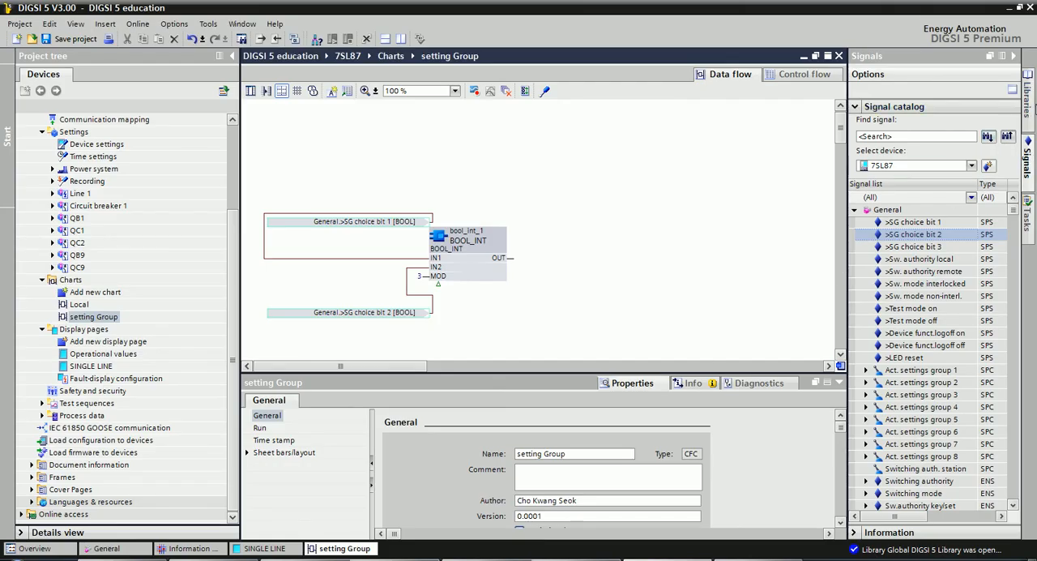
pyautogui.click(1027, 98)
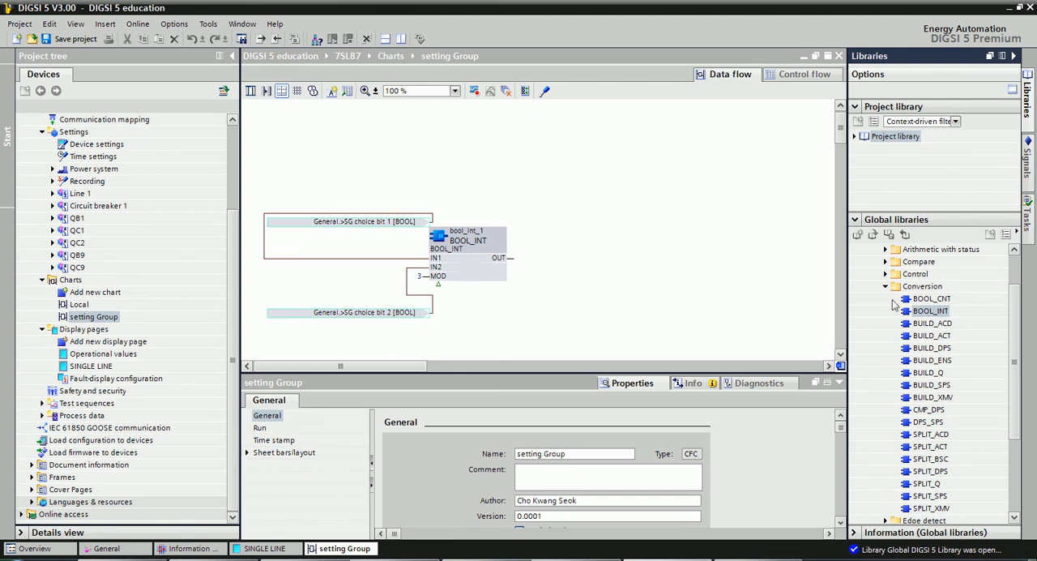
pyautogui.click(885, 289)
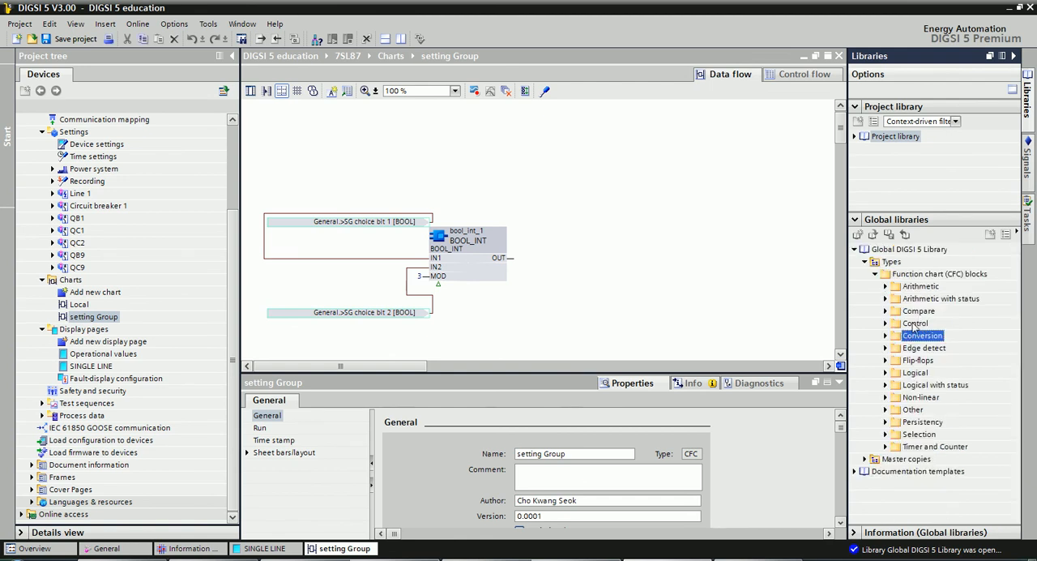
pyautogui.doubleClick(915, 289)
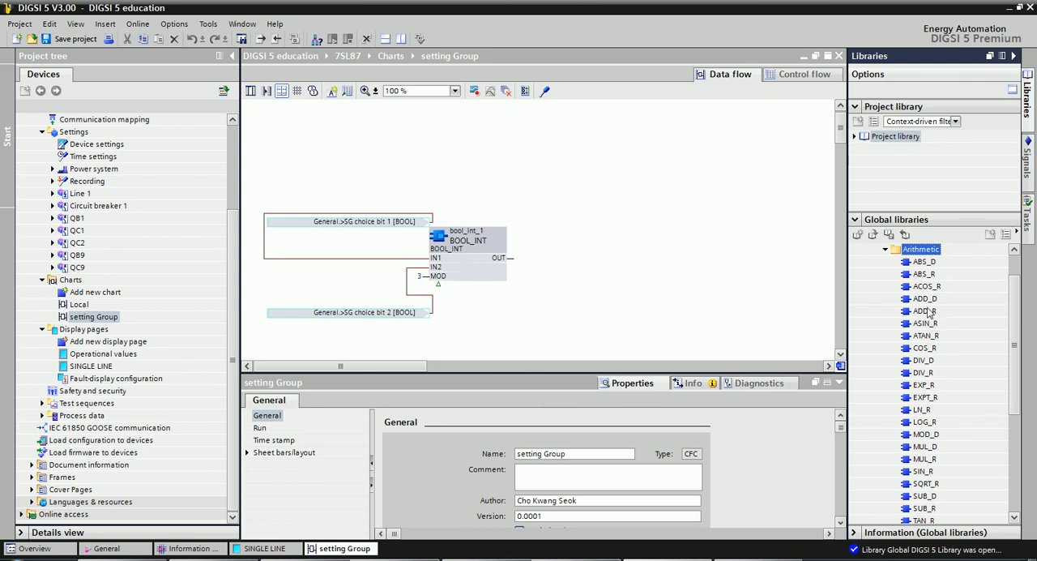
pyautogui.click(923, 299)
pyautogui.moveTo(932, 300); pyautogui.dragTo(584, 235)
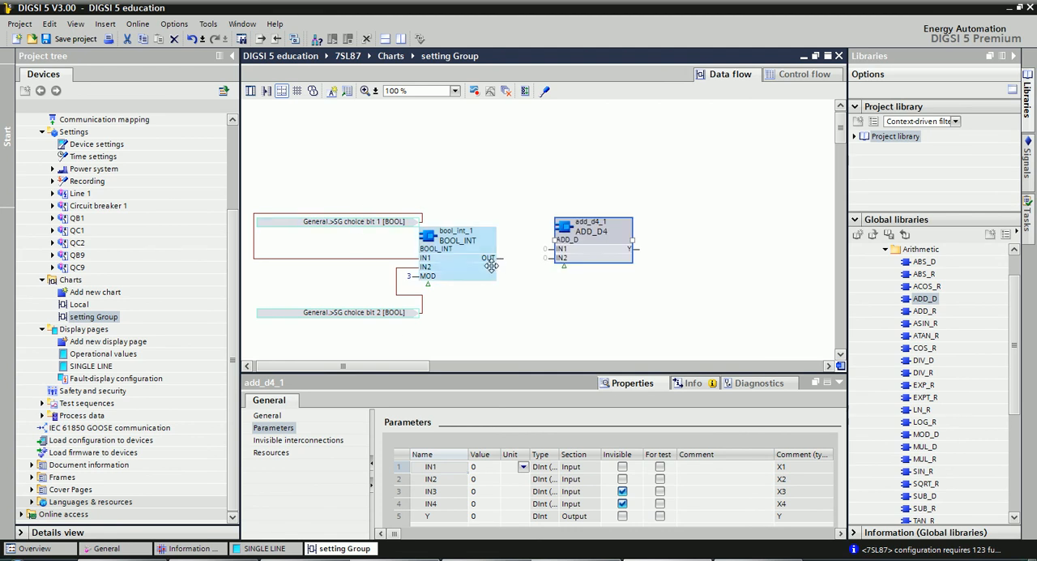
# Connect the BOOL_INT block's OUT to the ADD_D block's IN1 and set the ADD_D block's IN2 value to 1.
pyautogui.moveTo(492, 259)
pyautogui.mouseDown()
pyautogui.moveTo(565, 256)
pyautogui.moveTo(496, 260)
pyautogui.mouseUp()
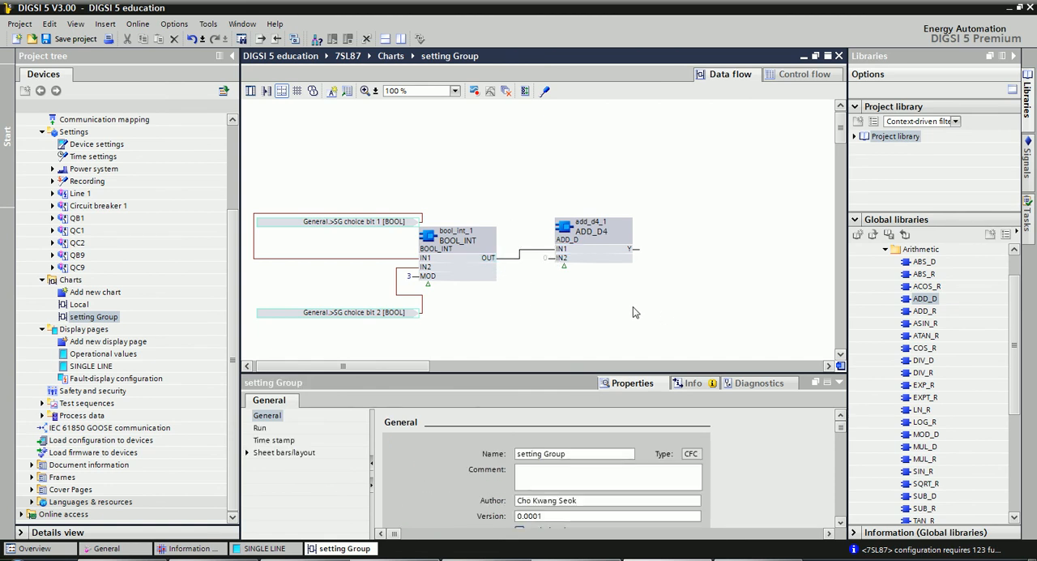
pyautogui.click(565, 261)
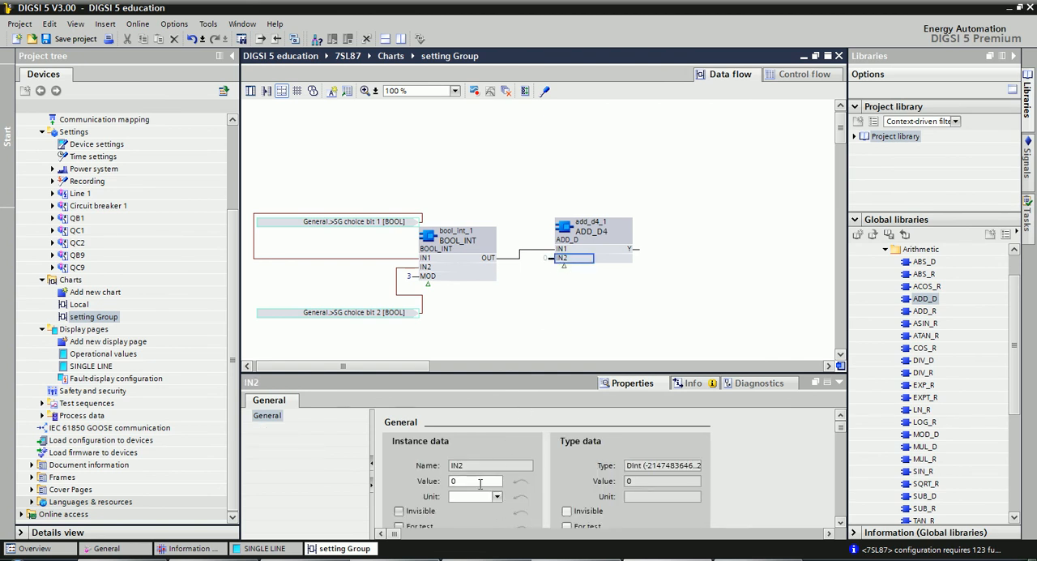
pyautogui.moveTo(475, 479); pyautogui.dragTo(426, 471)
pyautogui.write('1')
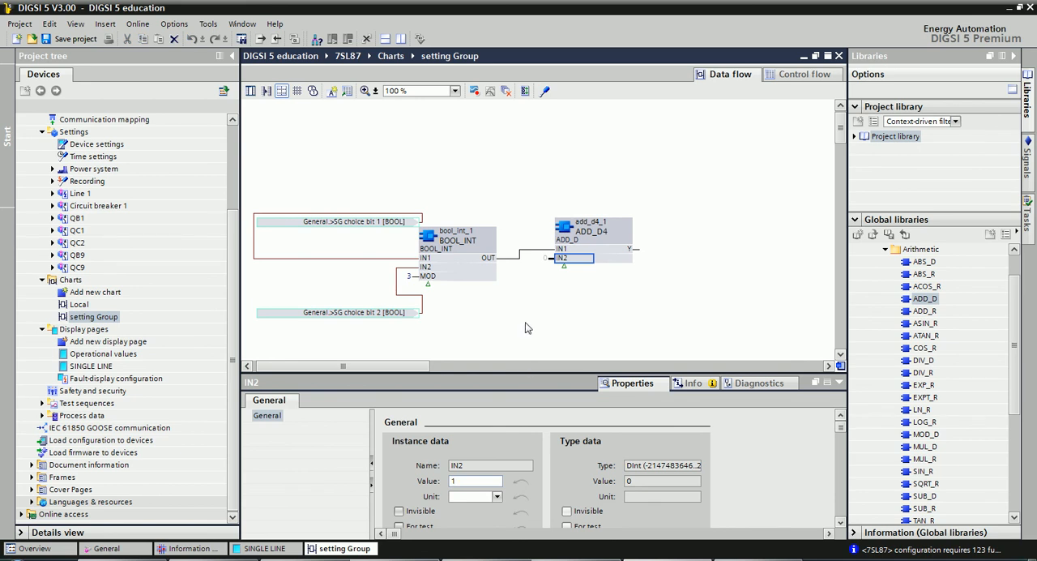
pyautogui.click(537, 357)
# Check task 9 in the exercises PDF, then in DIGSI 5 connect the General signal No of Setting Group to the ADD_D output Y.
pyautogui.hotkey('alt', 'Tab')
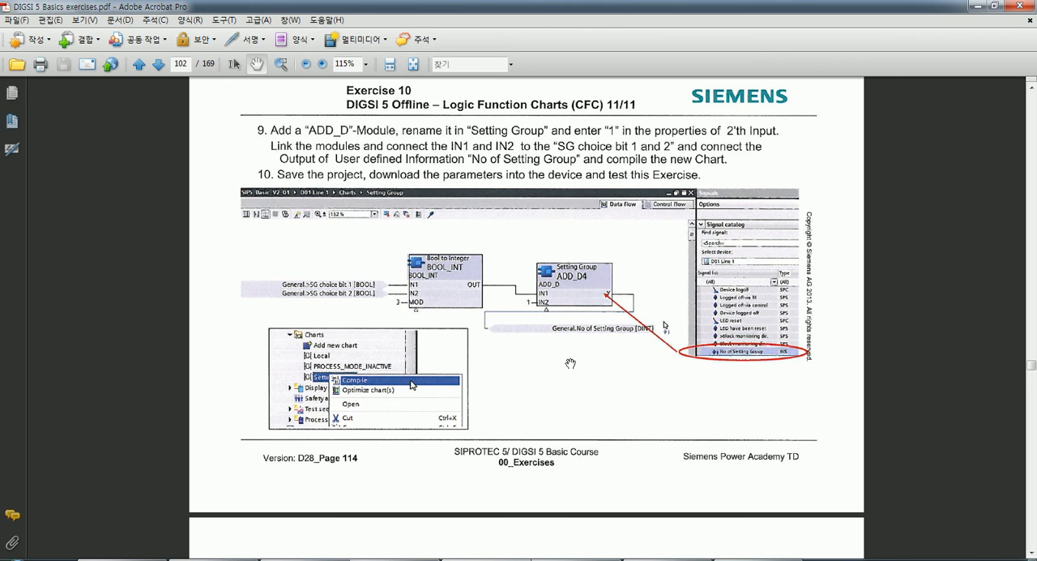
pyautogui.click(670, 559)
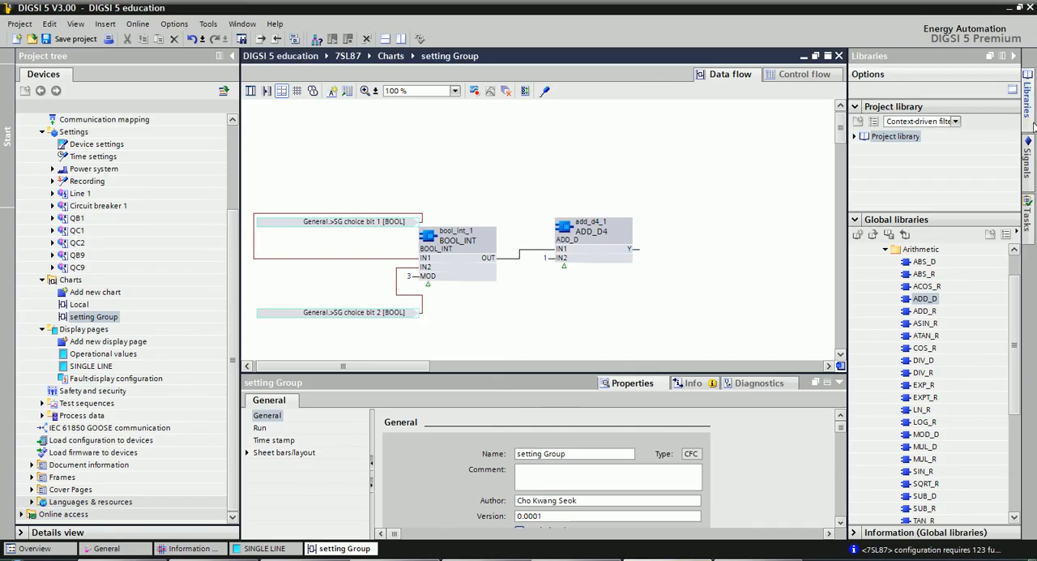
pyautogui.click(1027, 158)
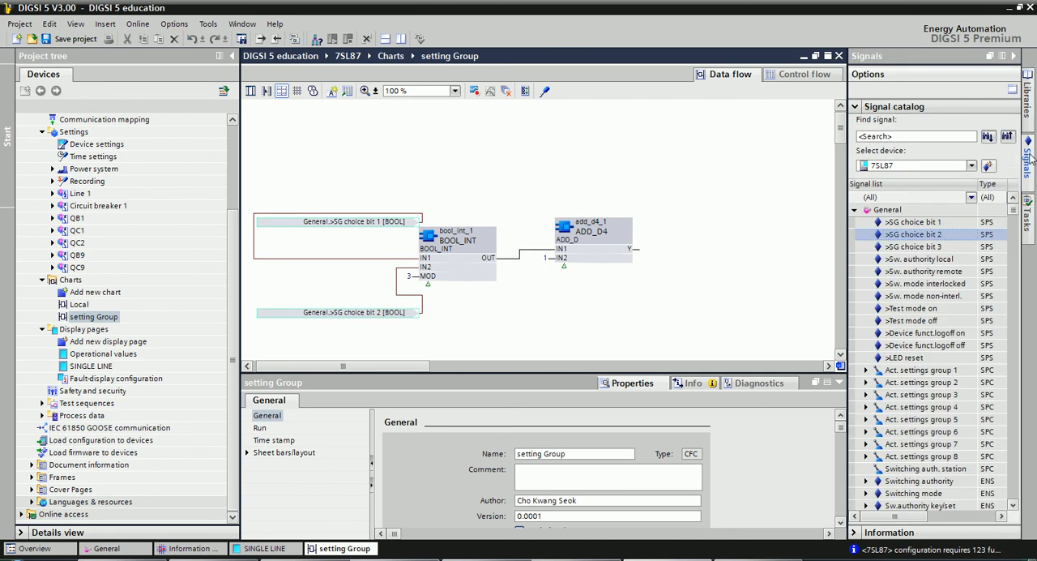
pyautogui.click(949, 333)
pyautogui.scroll(-3, 949, 334)
pyautogui.scroll(-5, 948, 336)
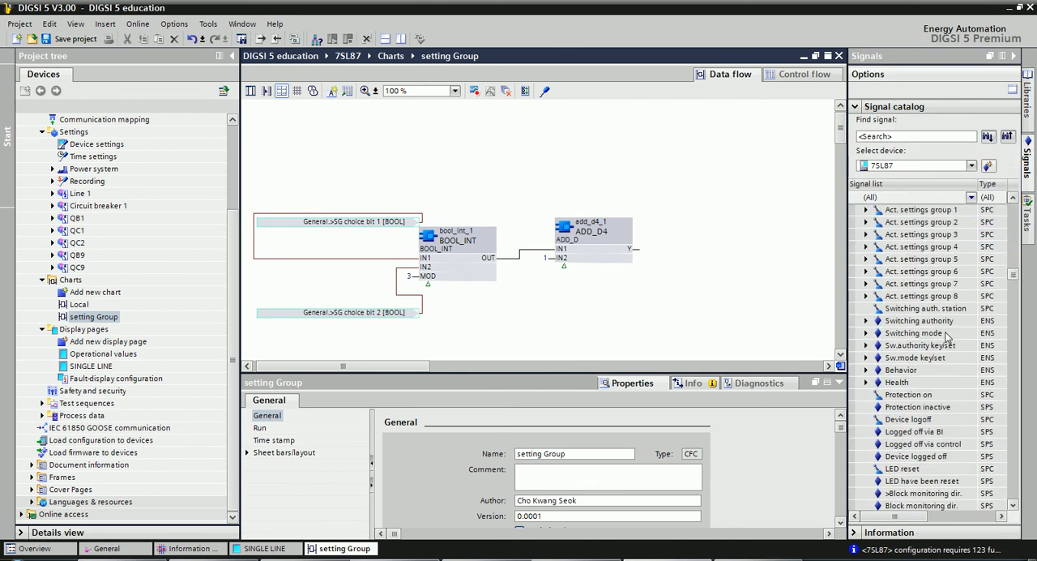
pyautogui.scroll(-1, 946, 337)
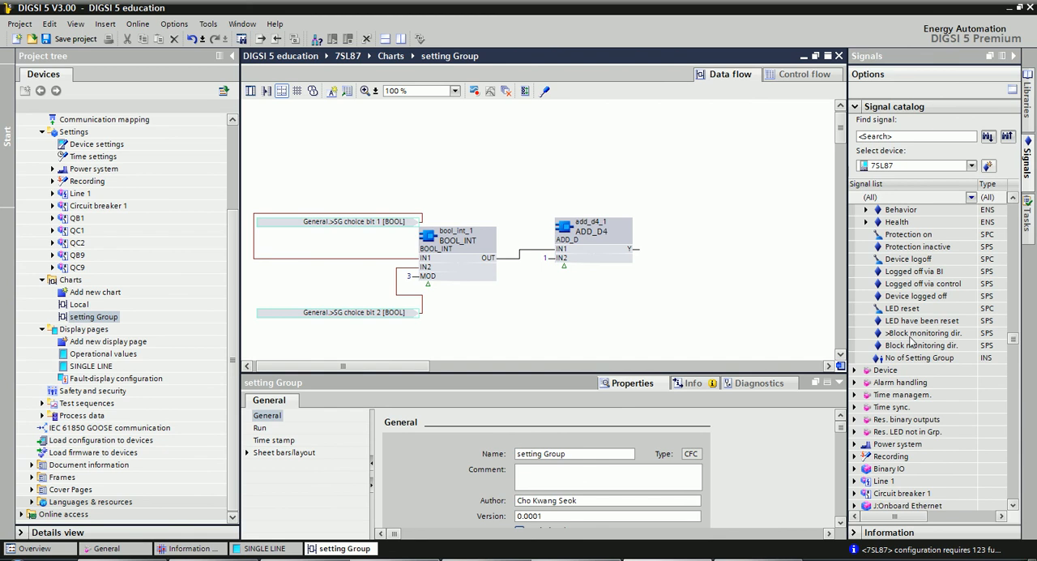
pyautogui.click(910, 358)
pyautogui.moveTo(939, 359); pyautogui.dragTo(620, 250)
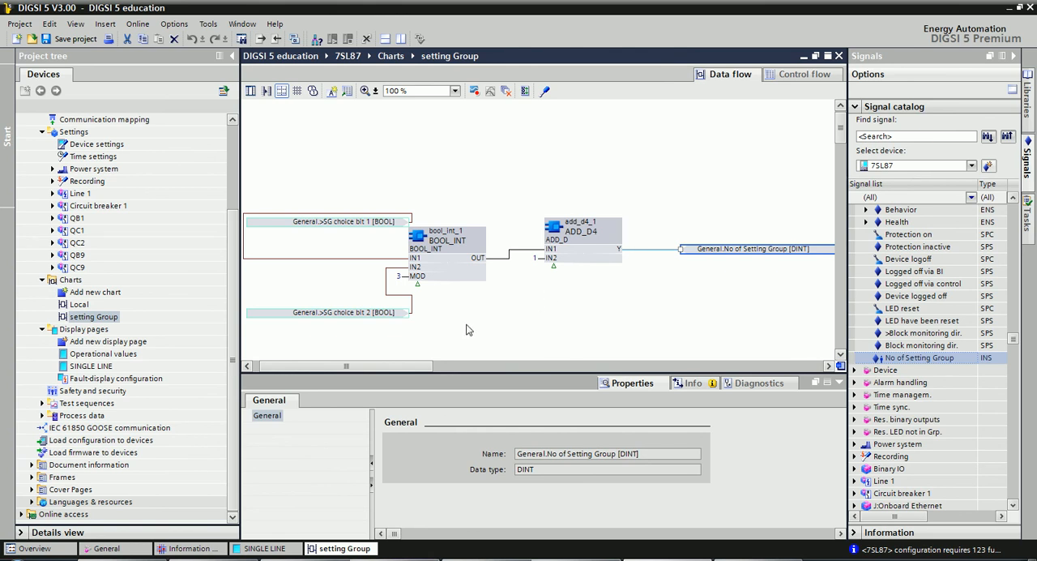
pyautogui.click(422, 312)
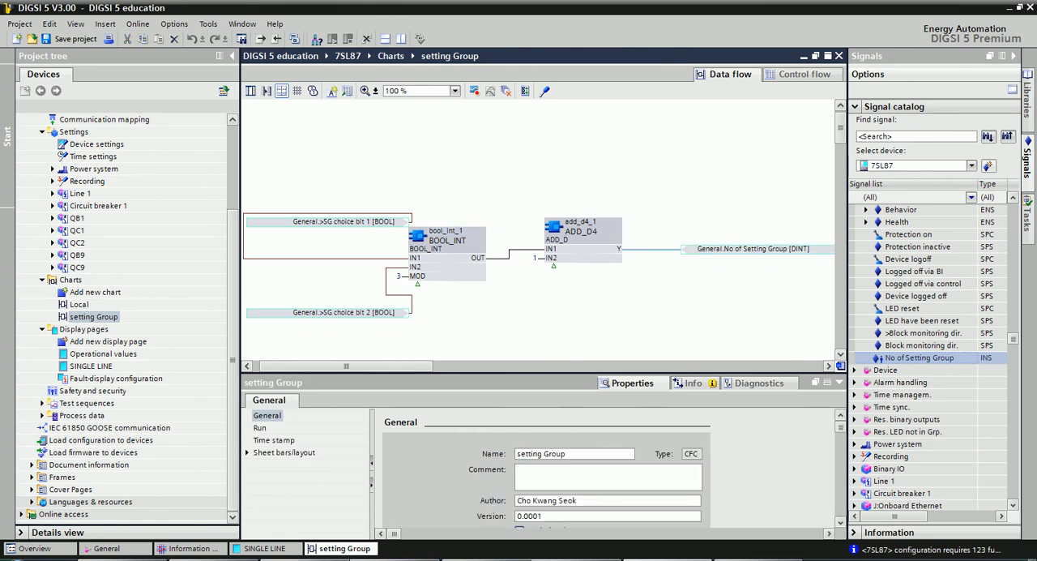
# Compare the exercises PDF's setting group table of Bit 1 to Bit 3 combinations with the setting Group chart in DIGSI 5.
pyautogui.click(486, 559)
pyautogui.scroll(20, 537, 378)
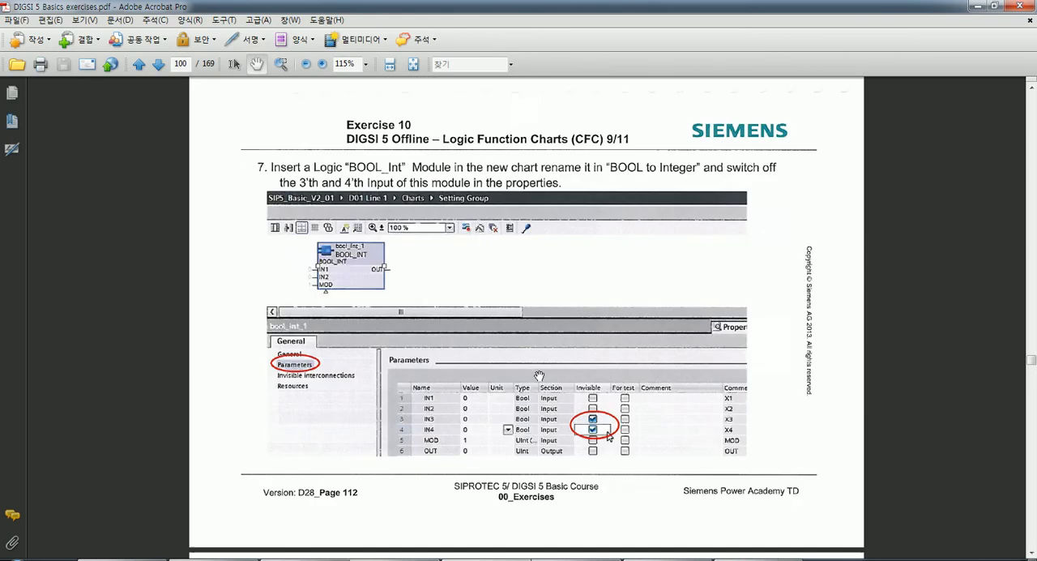
pyautogui.scroll(20, 547, 321)
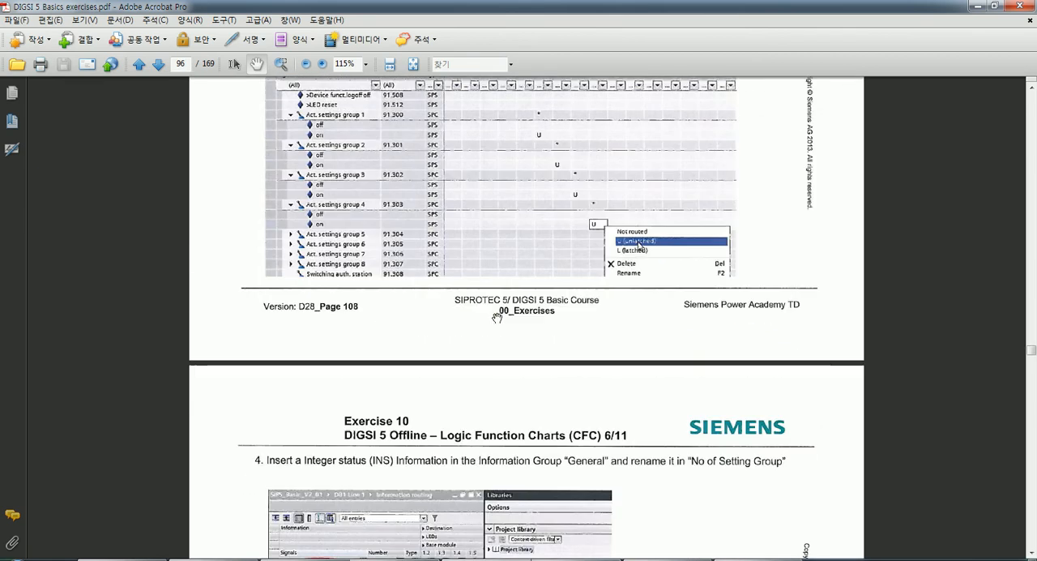
pyautogui.scroll(20, 499, 313)
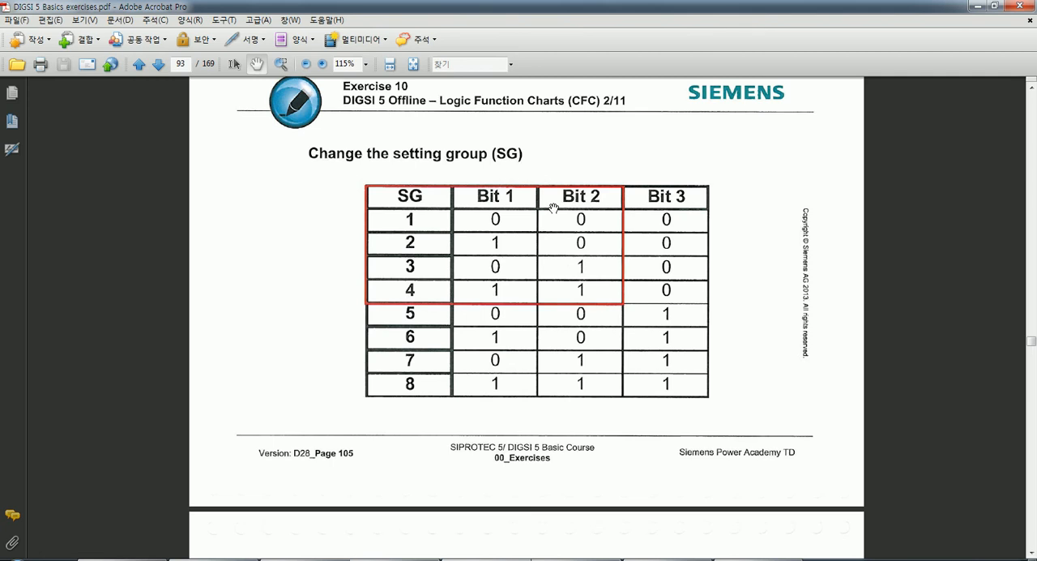
pyautogui.hotkey('alt', 'Tab')
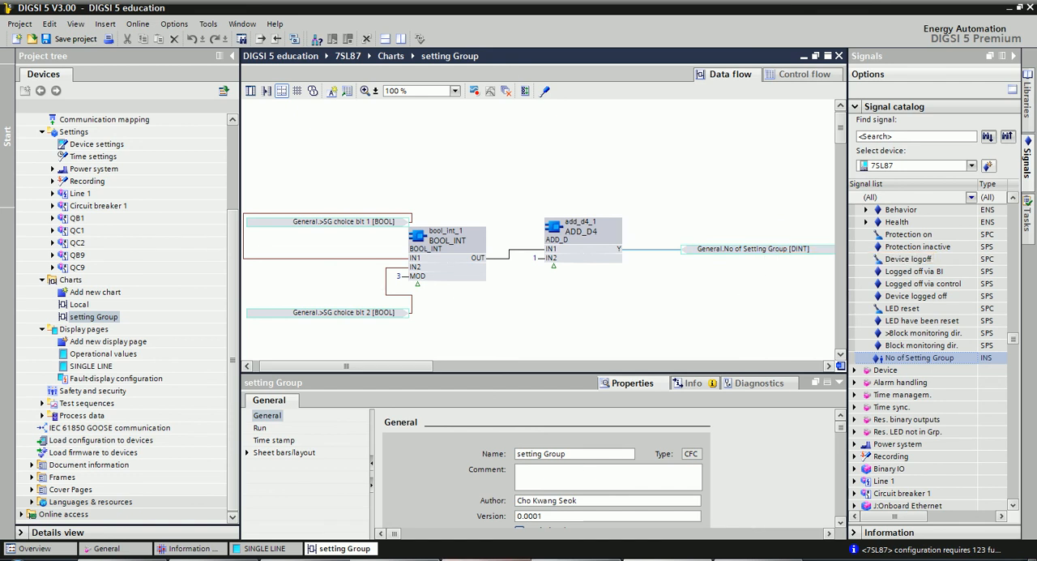
pyautogui.click(521, 559)
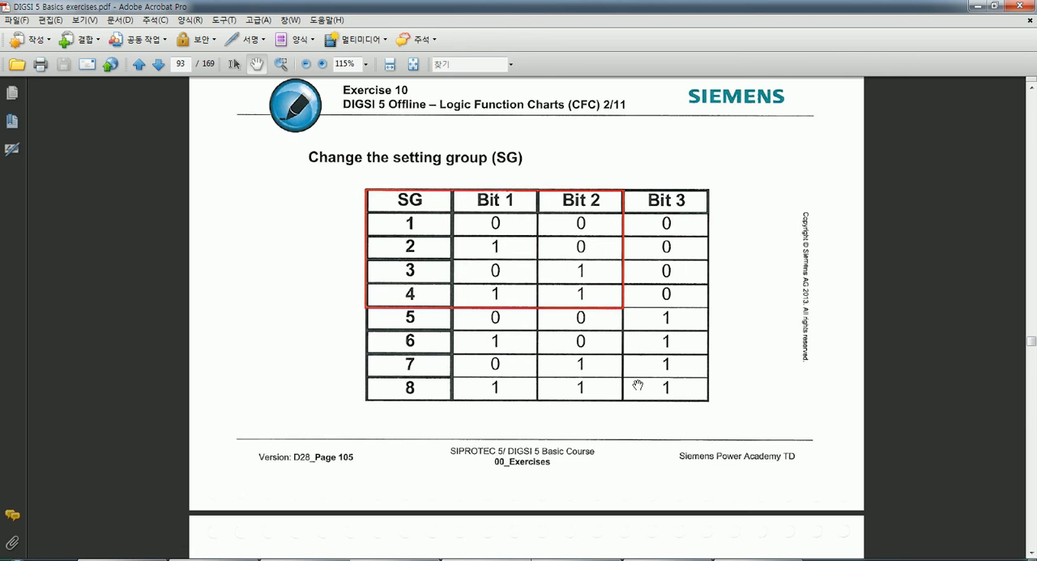
pyautogui.click(670, 559)
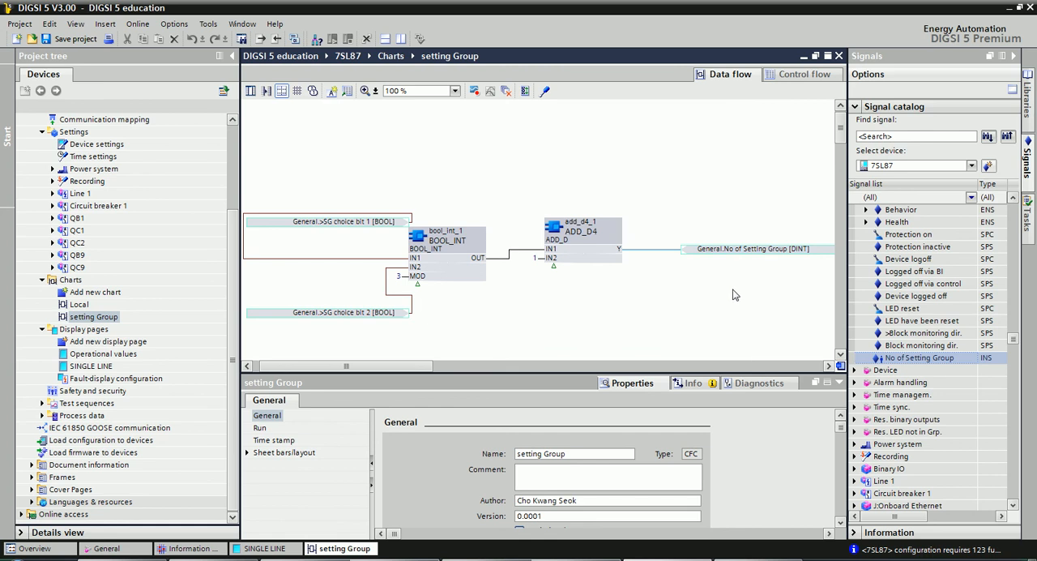
pyautogui.hotkey('alt', 'Tab')
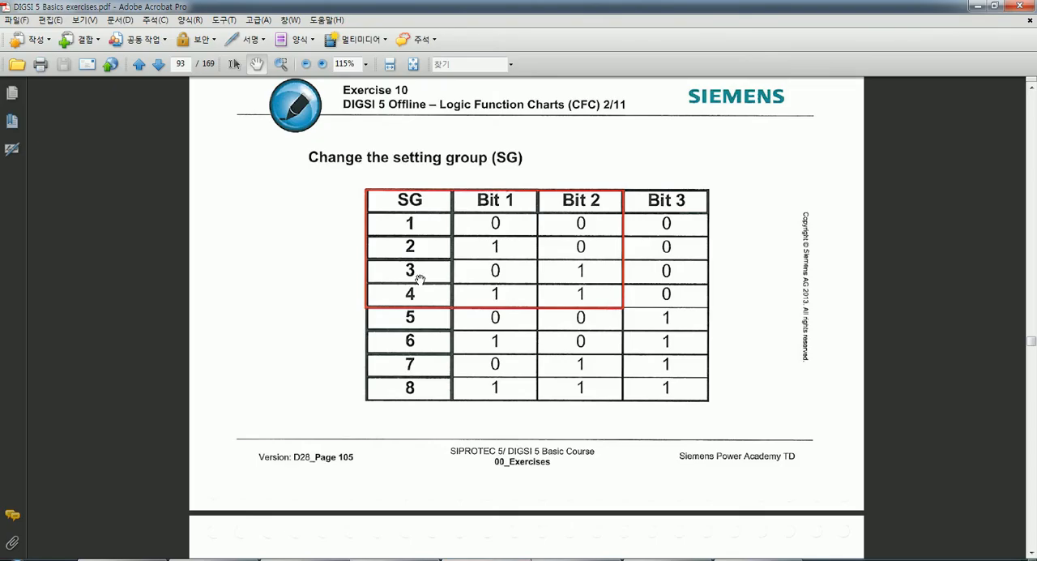
pyautogui.hotkey('alt', 'Tab')
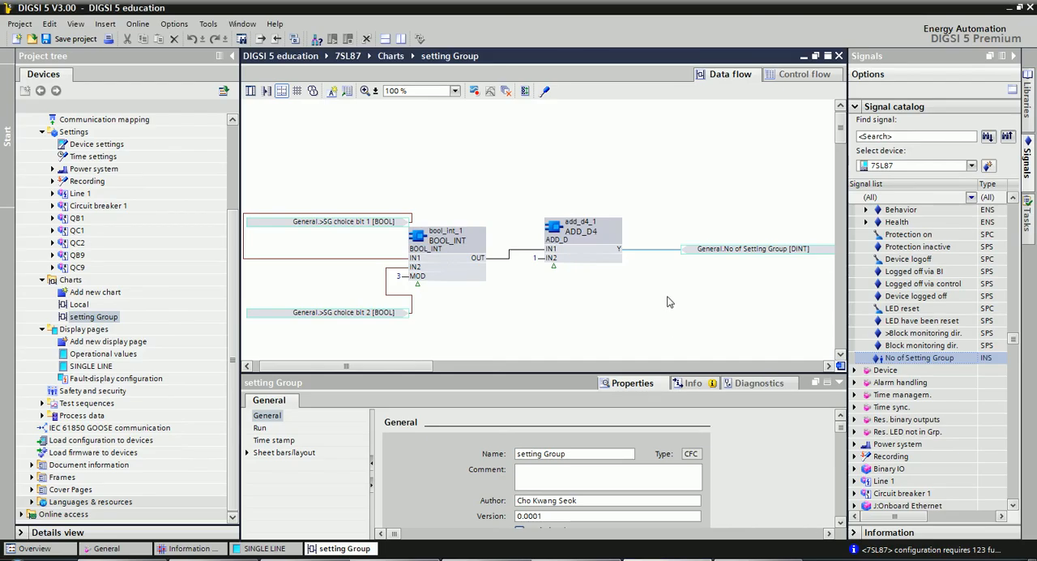
# Inspect the No of Setting Group signal in the chart and its value field and label on the SINGLE LINE display page.
pyautogui.click(736, 250)
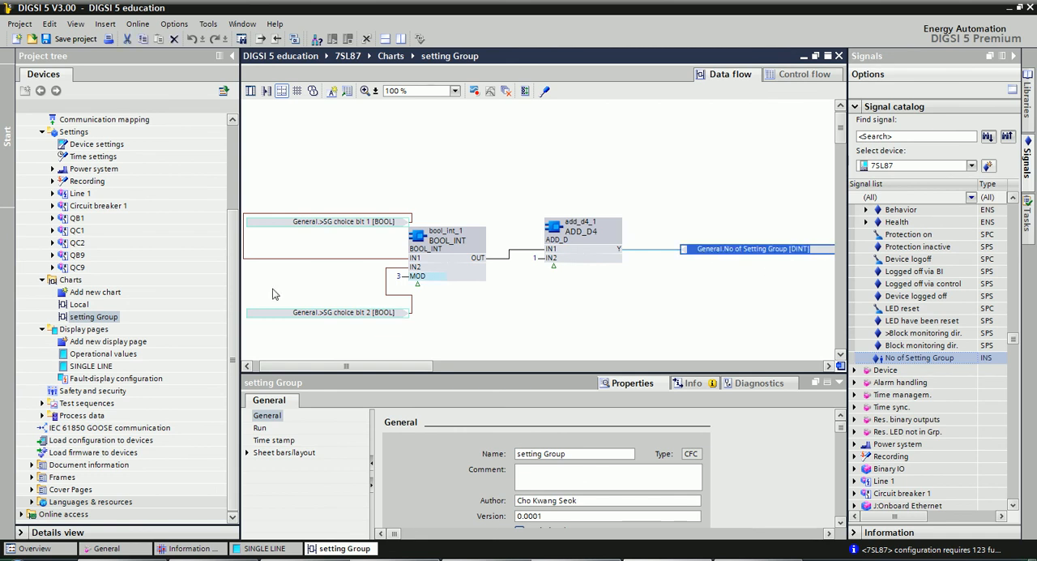
pyautogui.doubleClick(94, 370)
pyautogui.click(437, 325)
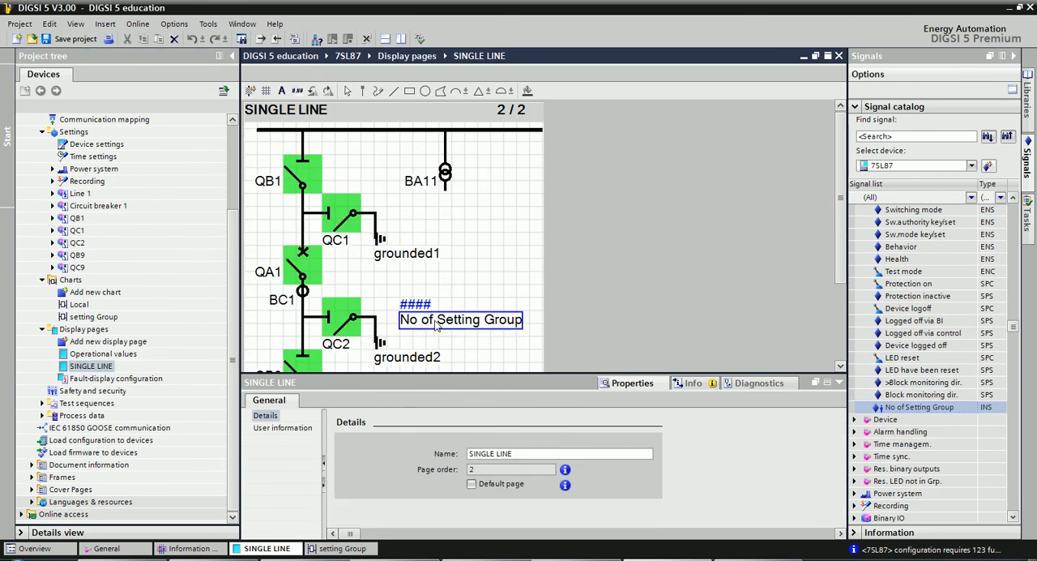
pyautogui.click(415, 306)
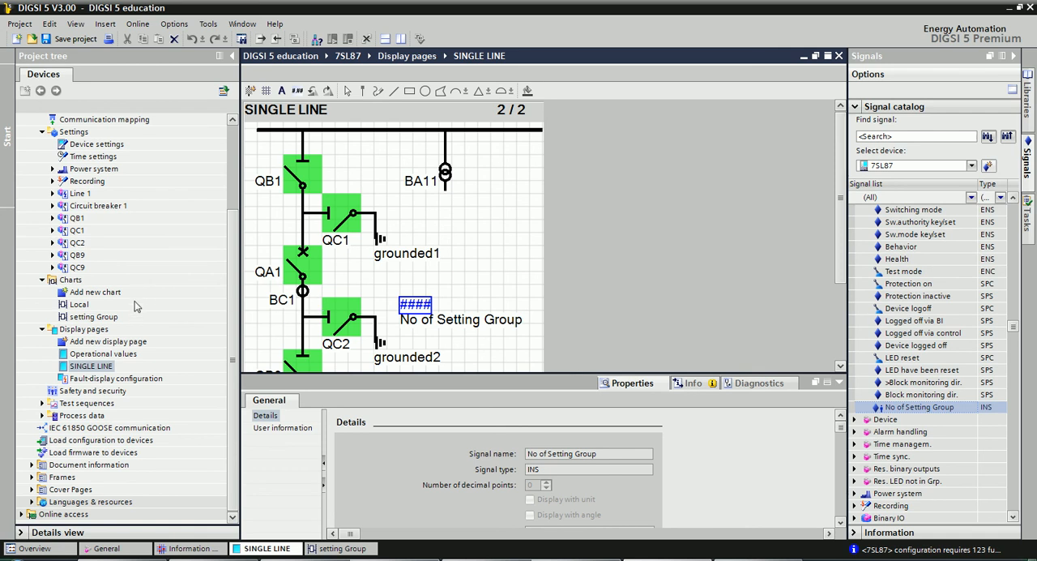
# Reopen the setting Group chart, look over its connections, and compile the chart.
pyautogui.click(98, 318)
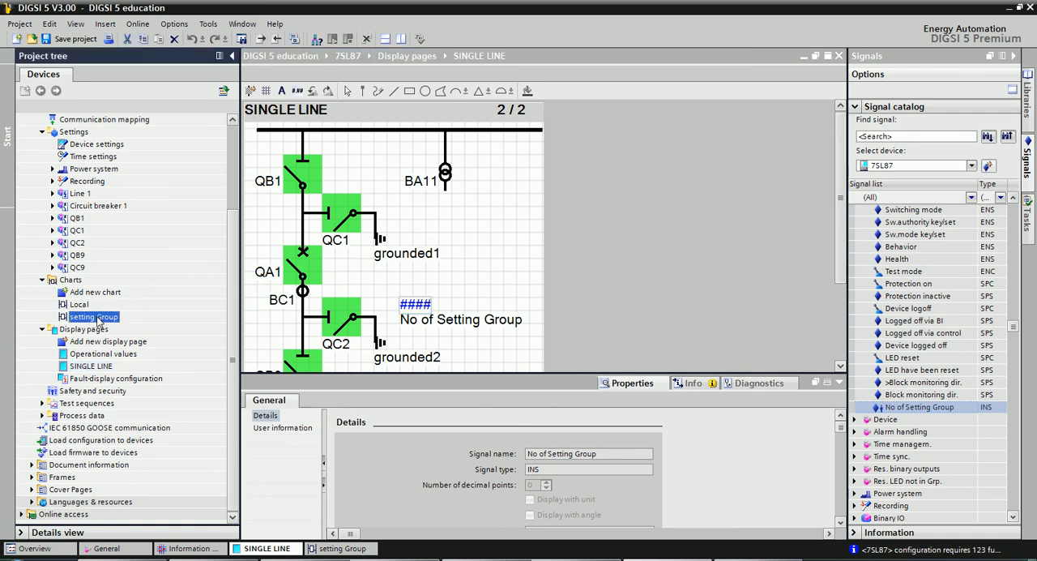
pyautogui.doubleClick(98, 319)
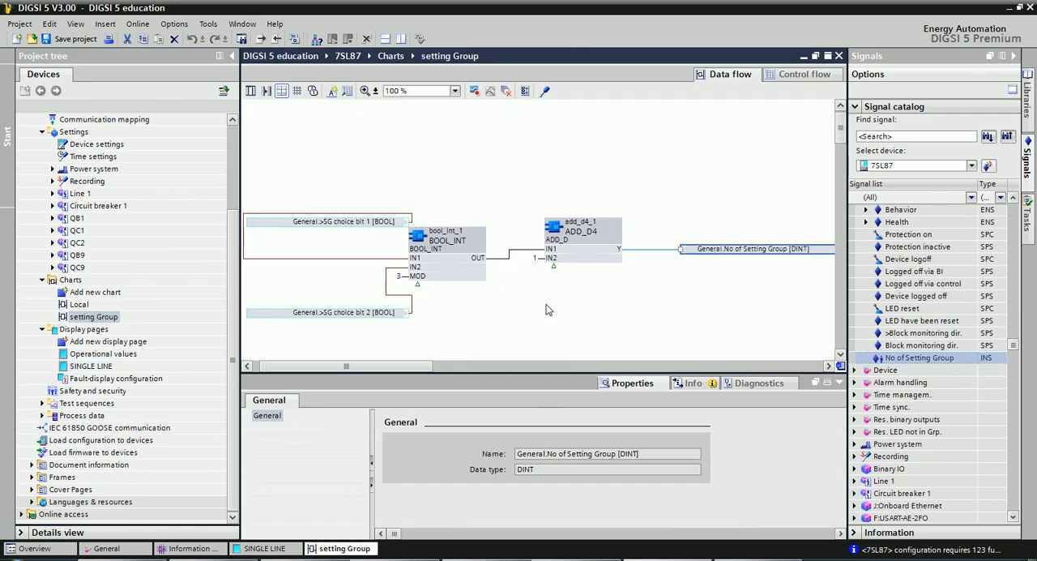
pyautogui.scroll(-3, 548, 307)
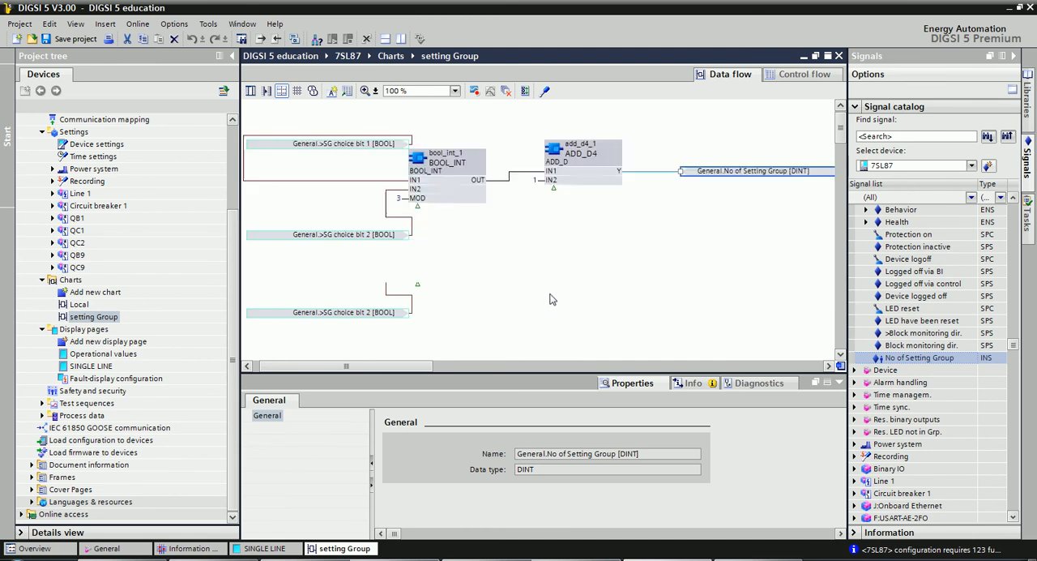
pyautogui.scroll(3, 551, 300)
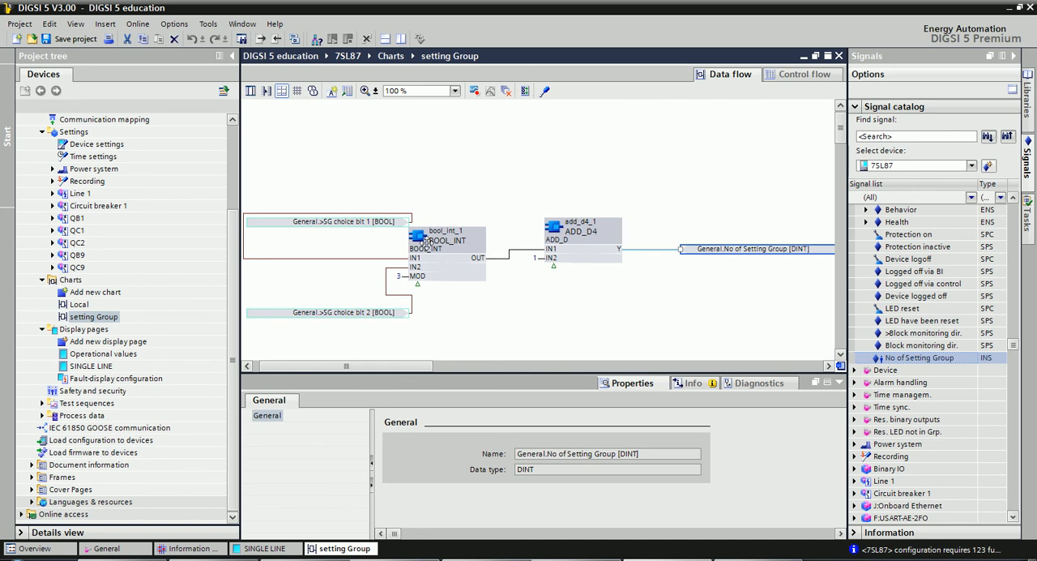
pyautogui.moveTo(409, 370); pyautogui.dragTo(375, 369)
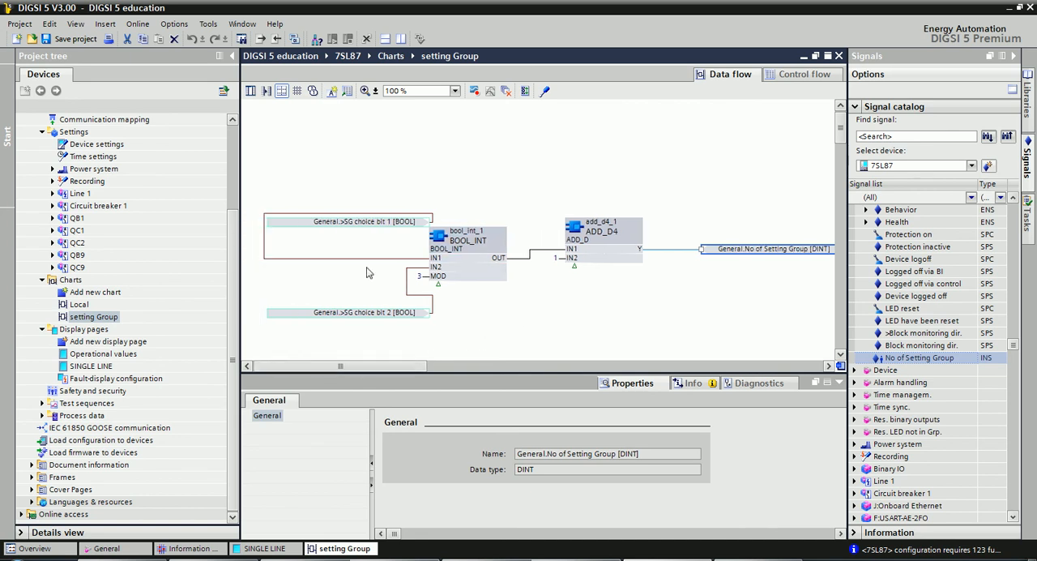
pyautogui.click(454, 295)
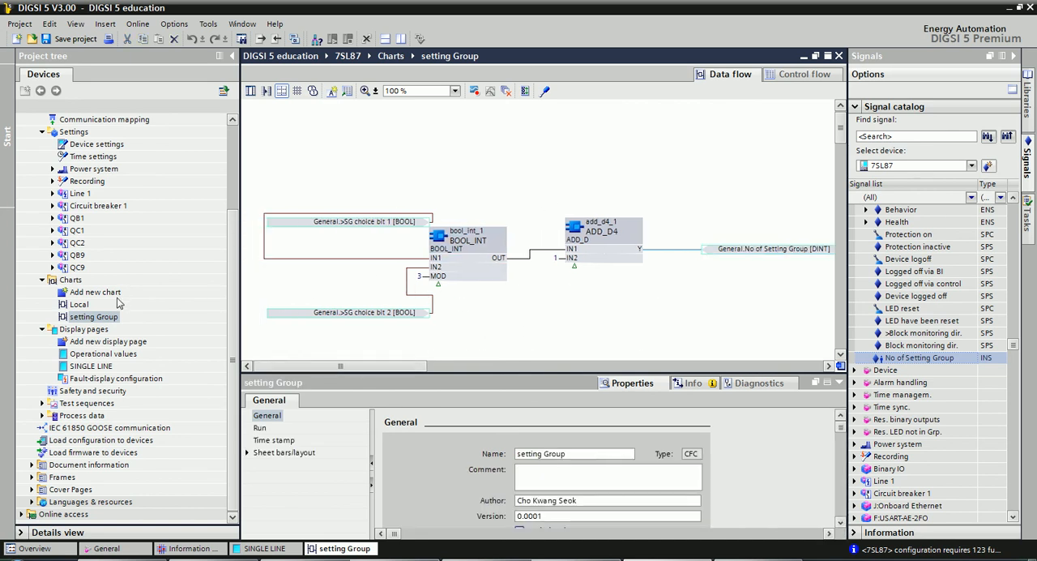
pyautogui.click(88, 317)
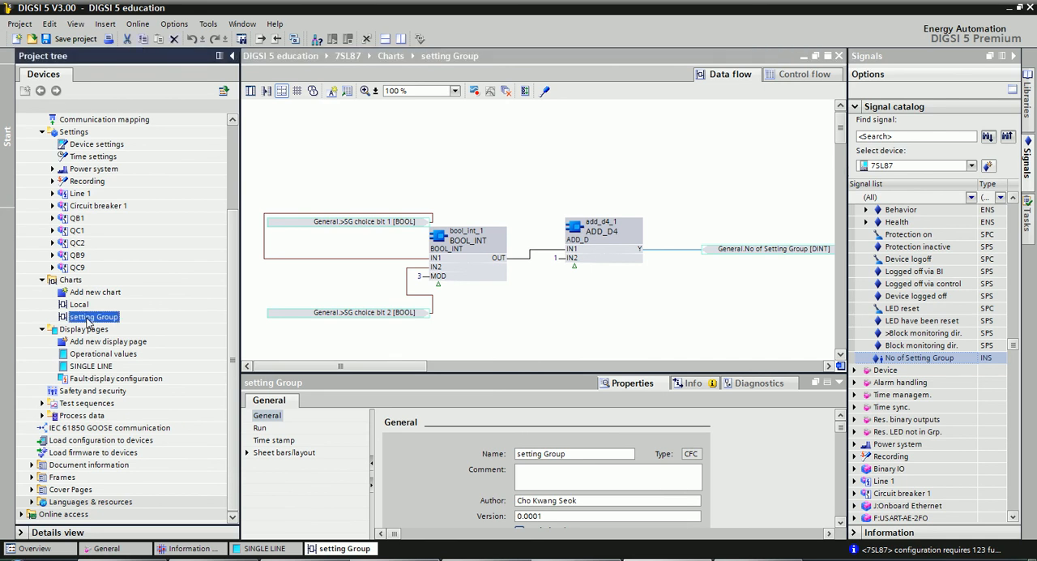
pyautogui.rightClick(89, 320)
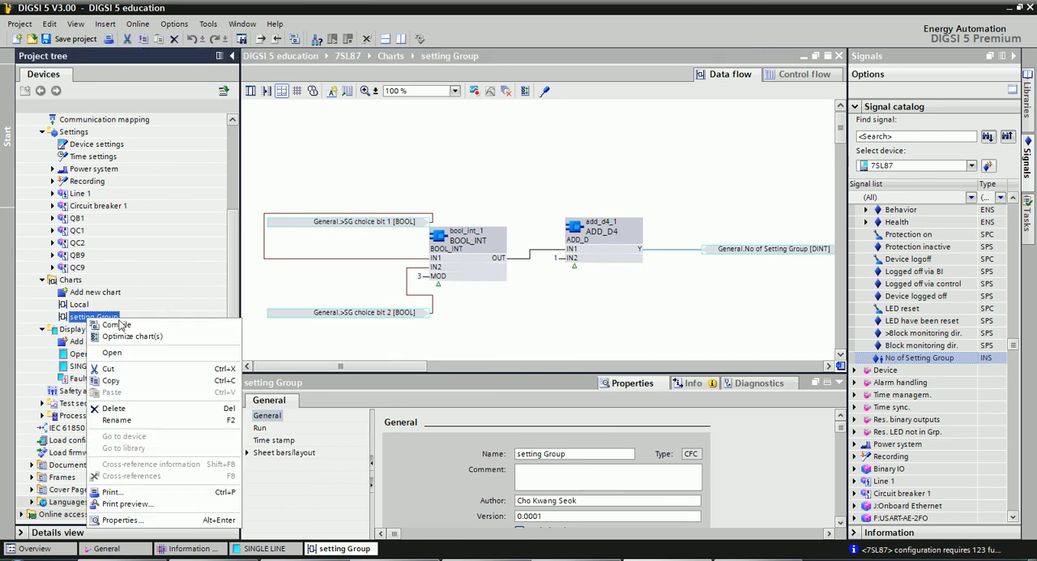
pyautogui.click(117, 325)
pyautogui.click(593, 319)
pyautogui.click(670, 395)
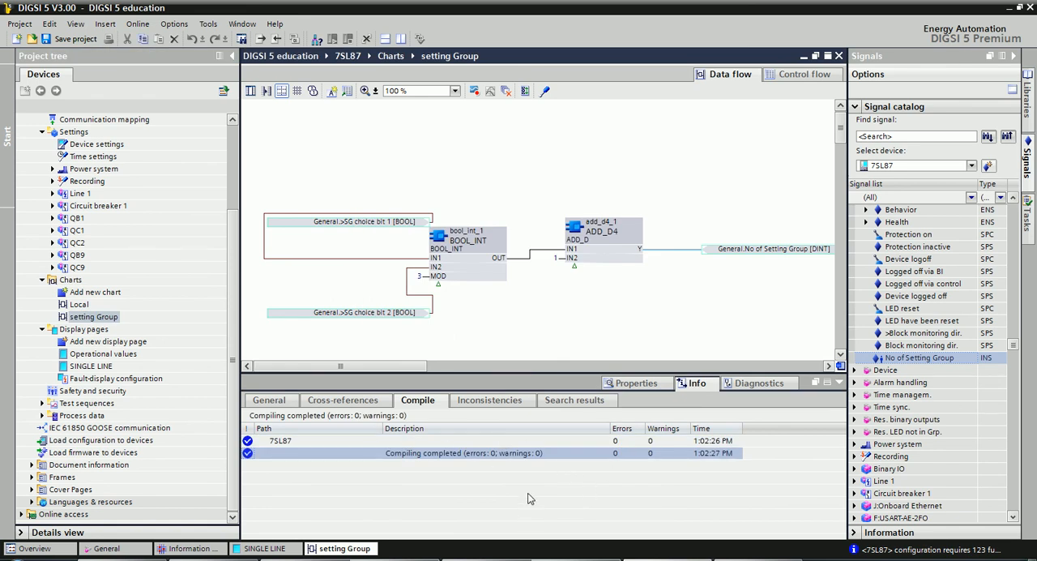
pyautogui.click(509, 323)
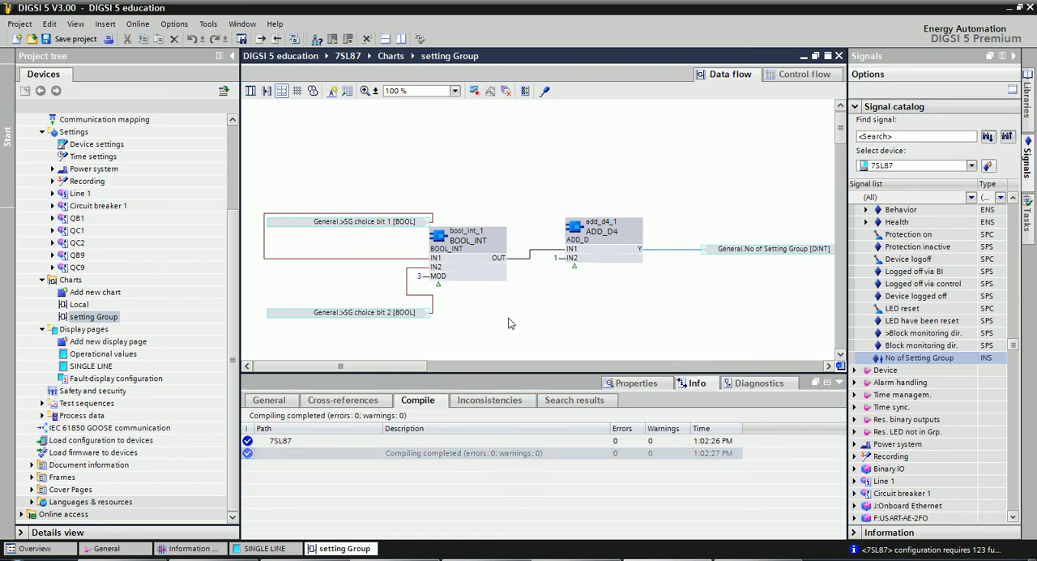
# Open the 7SL87's Information routing and look through the General signals' binary output and LED routing.
pyautogui.moveTo(229, 282); pyautogui.dragTo(229, 196)
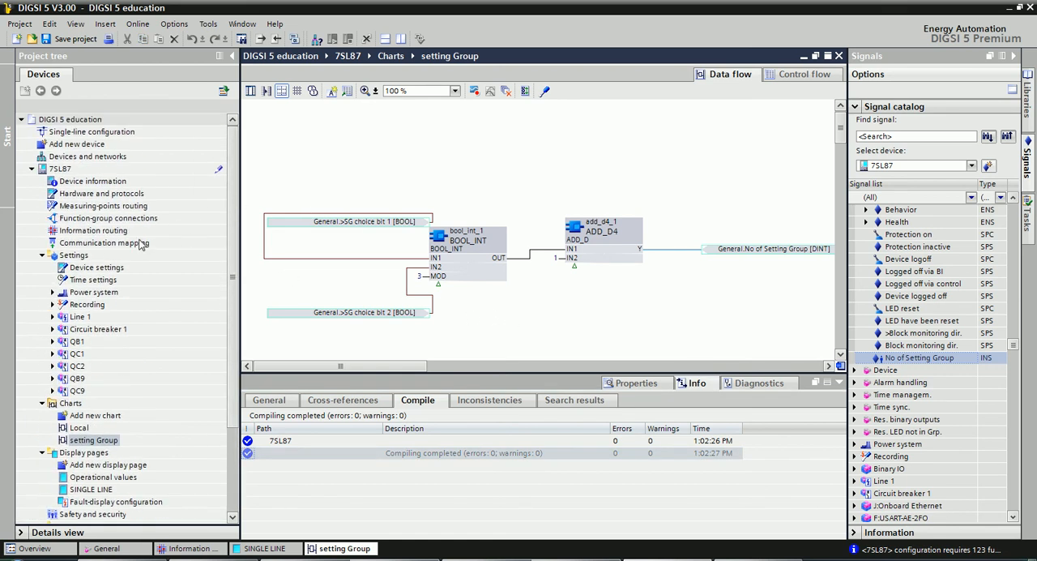
pyautogui.doubleClick(102, 232)
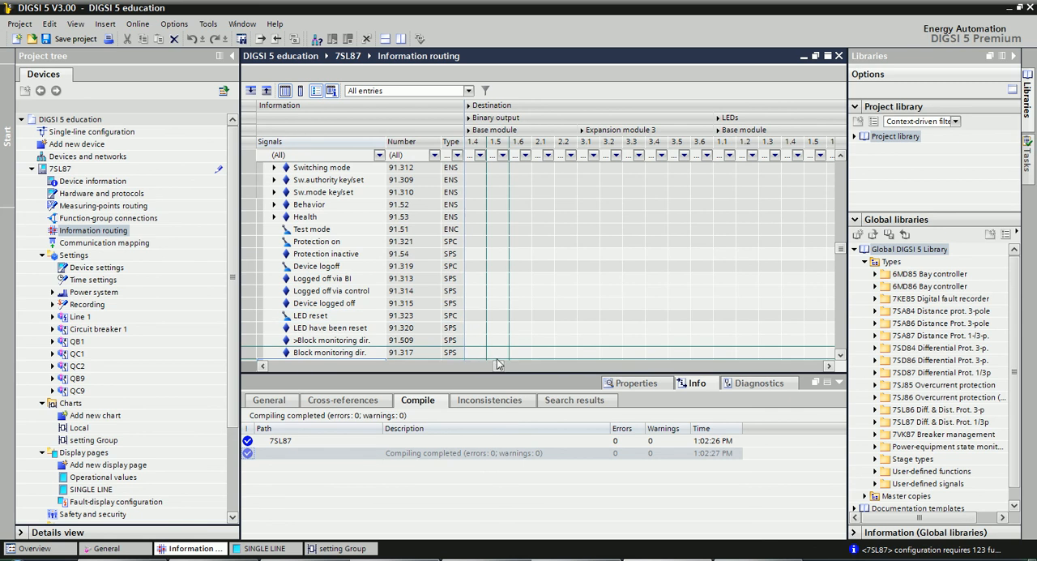
pyautogui.moveTo(499, 367); pyautogui.dragTo(508, 367)
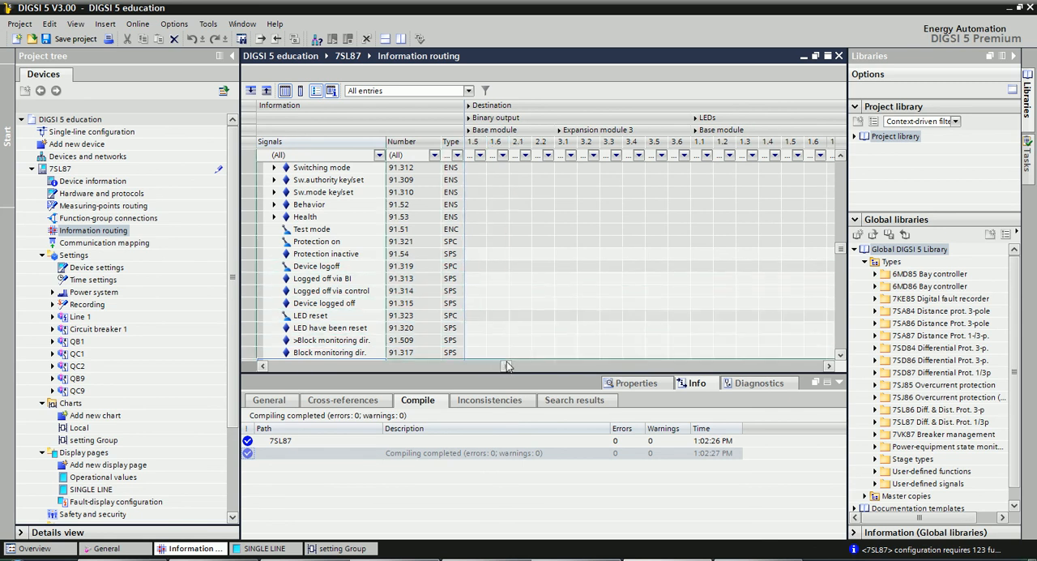
pyautogui.scroll(-4, 535, 212)
pyautogui.scroll(5, 536, 214)
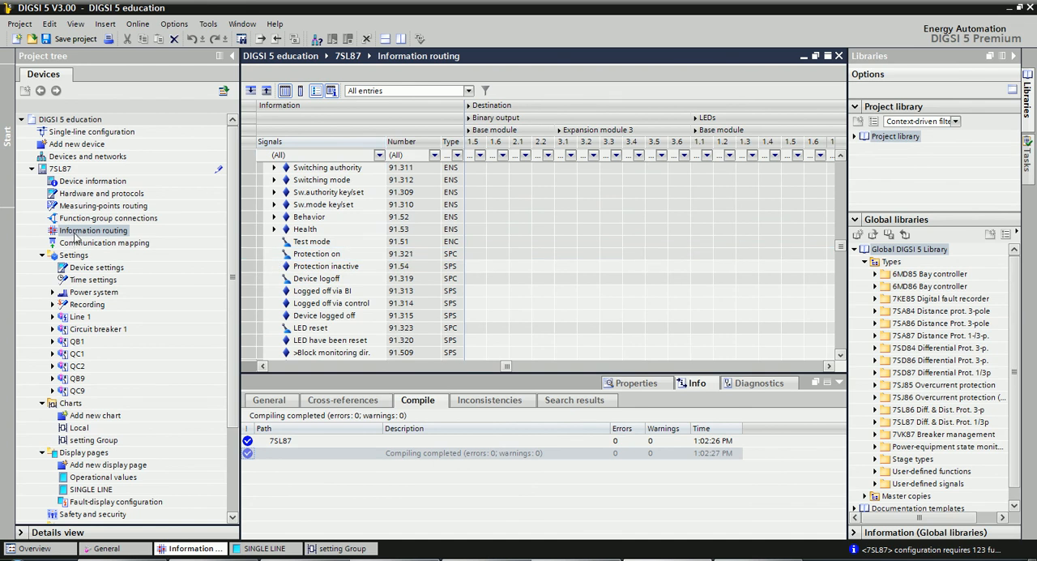
# Review the SINGLE LINE display page and the setting Group chart, collapsing the Settings and Charts folders in the project tree.
pyautogui.click(43, 255)
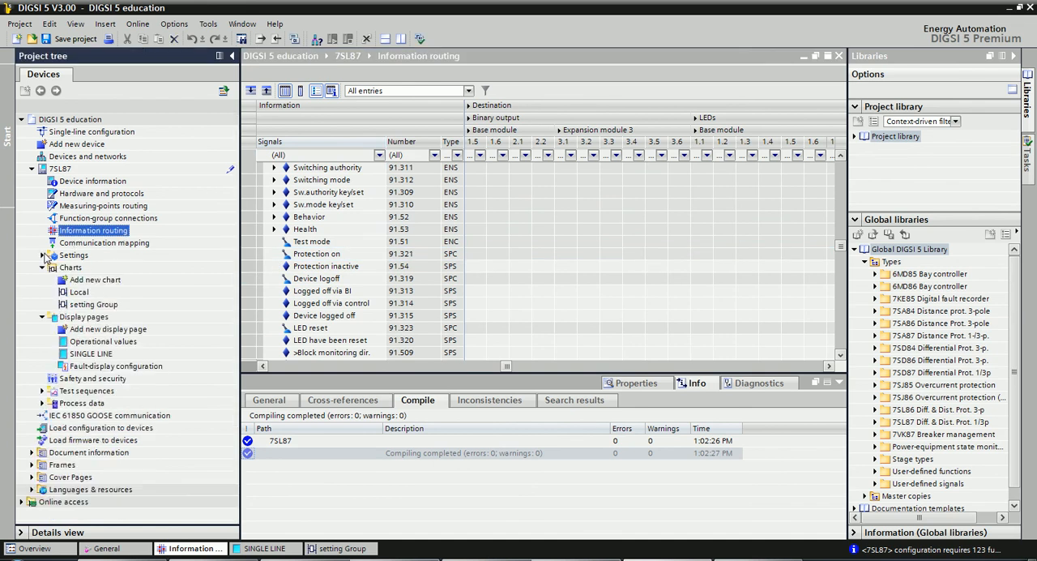
pyautogui.doubleClick(90, 354)
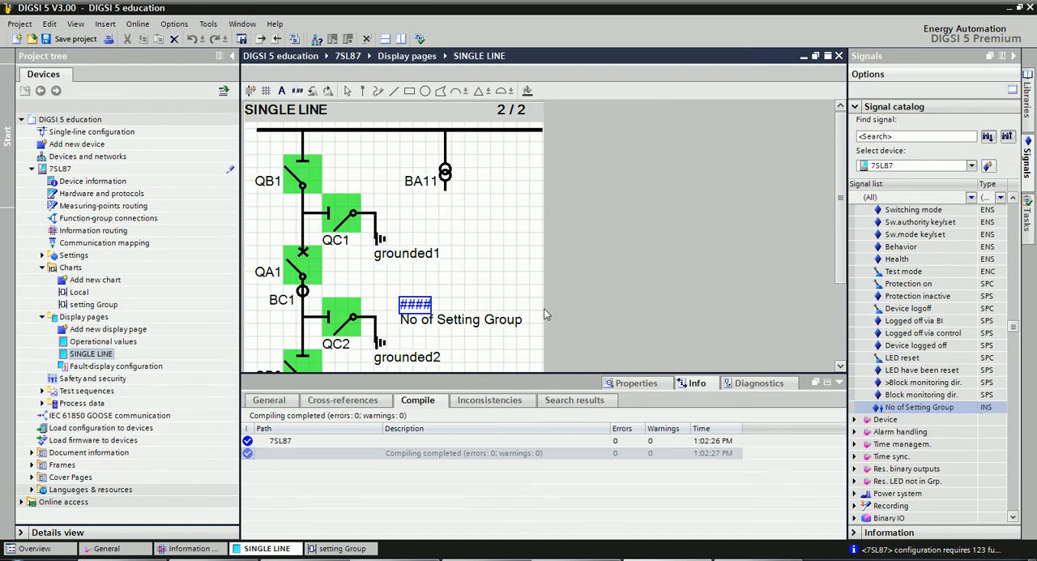
pyautogui.scroll(-3, 451, 302)
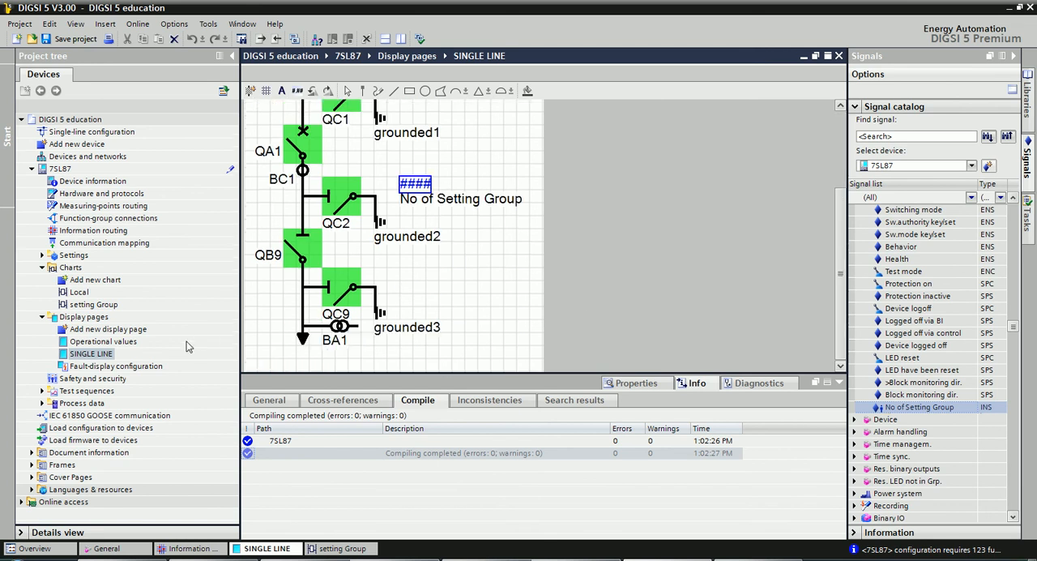
pyautogui.doubleClick(91, 306)
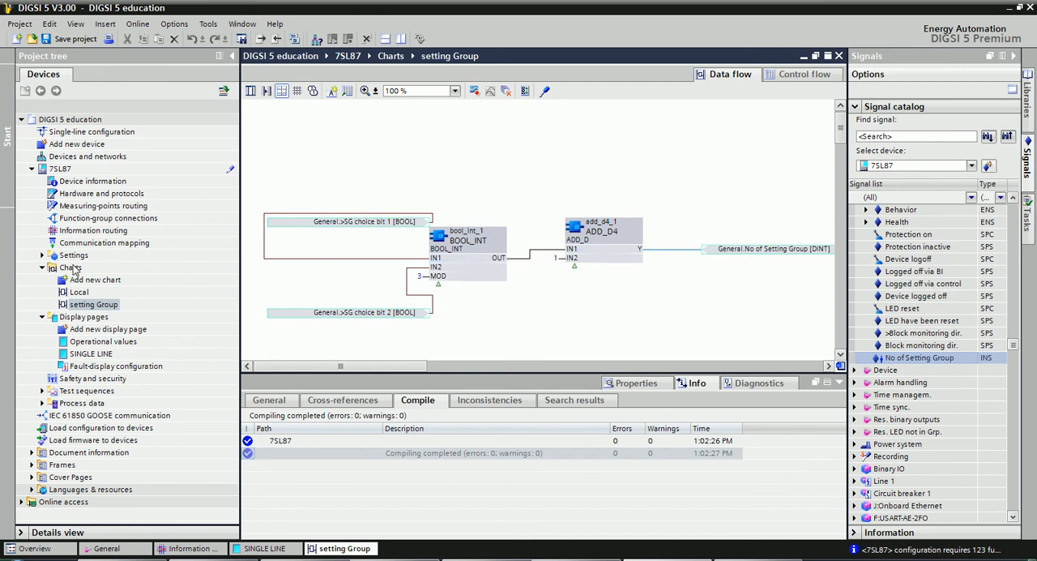
pyautogui.doubleClick(71, 268)
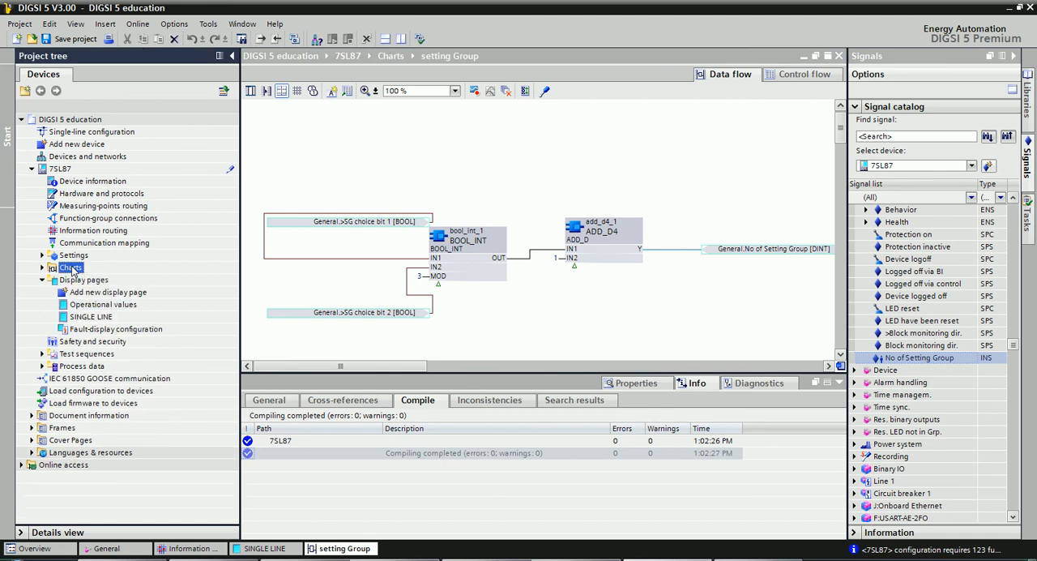